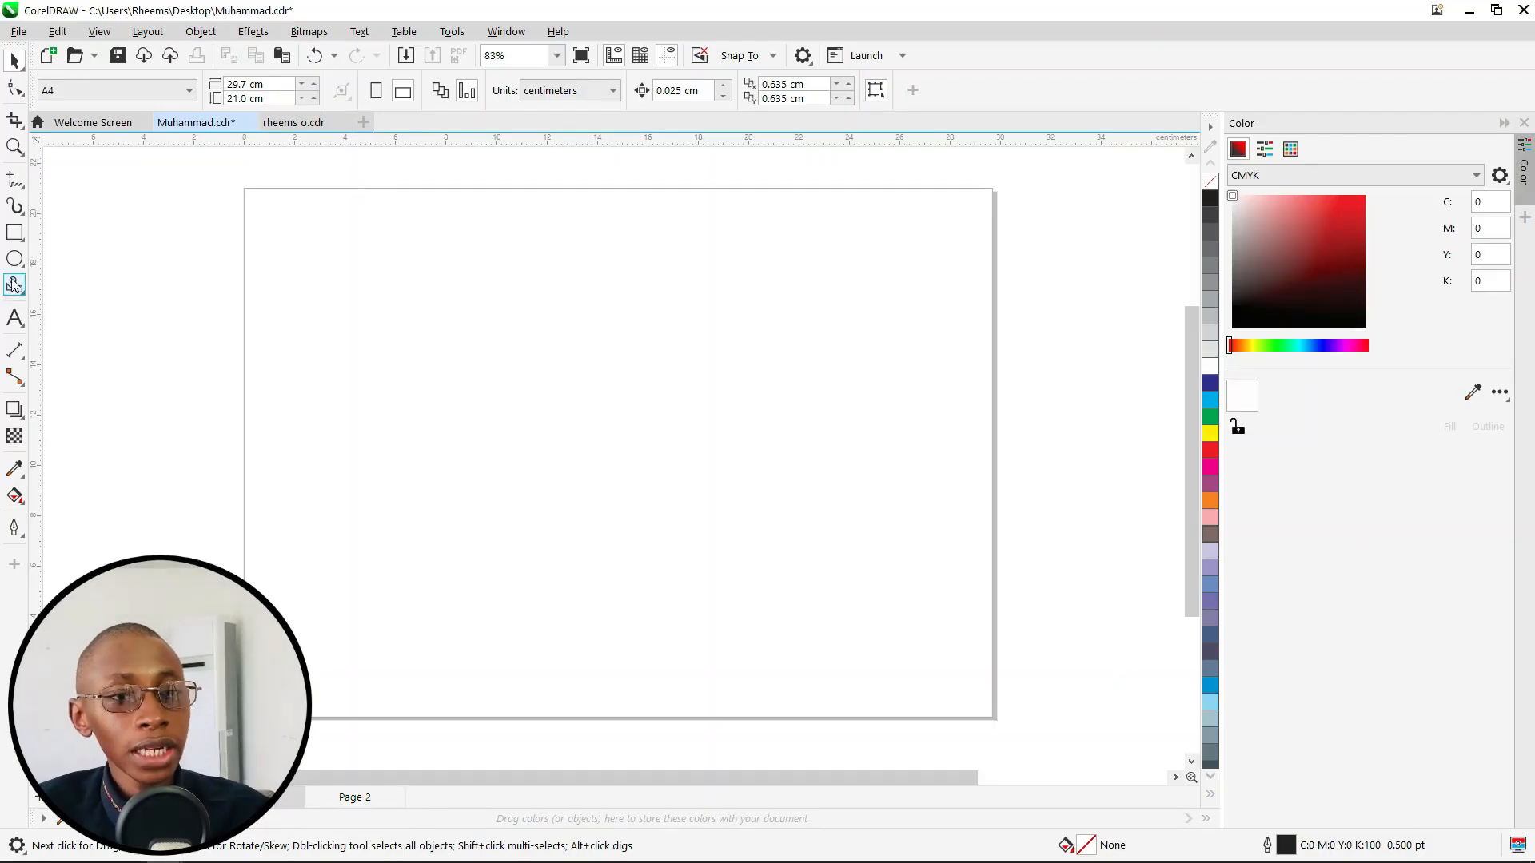
left_click(15, 258)
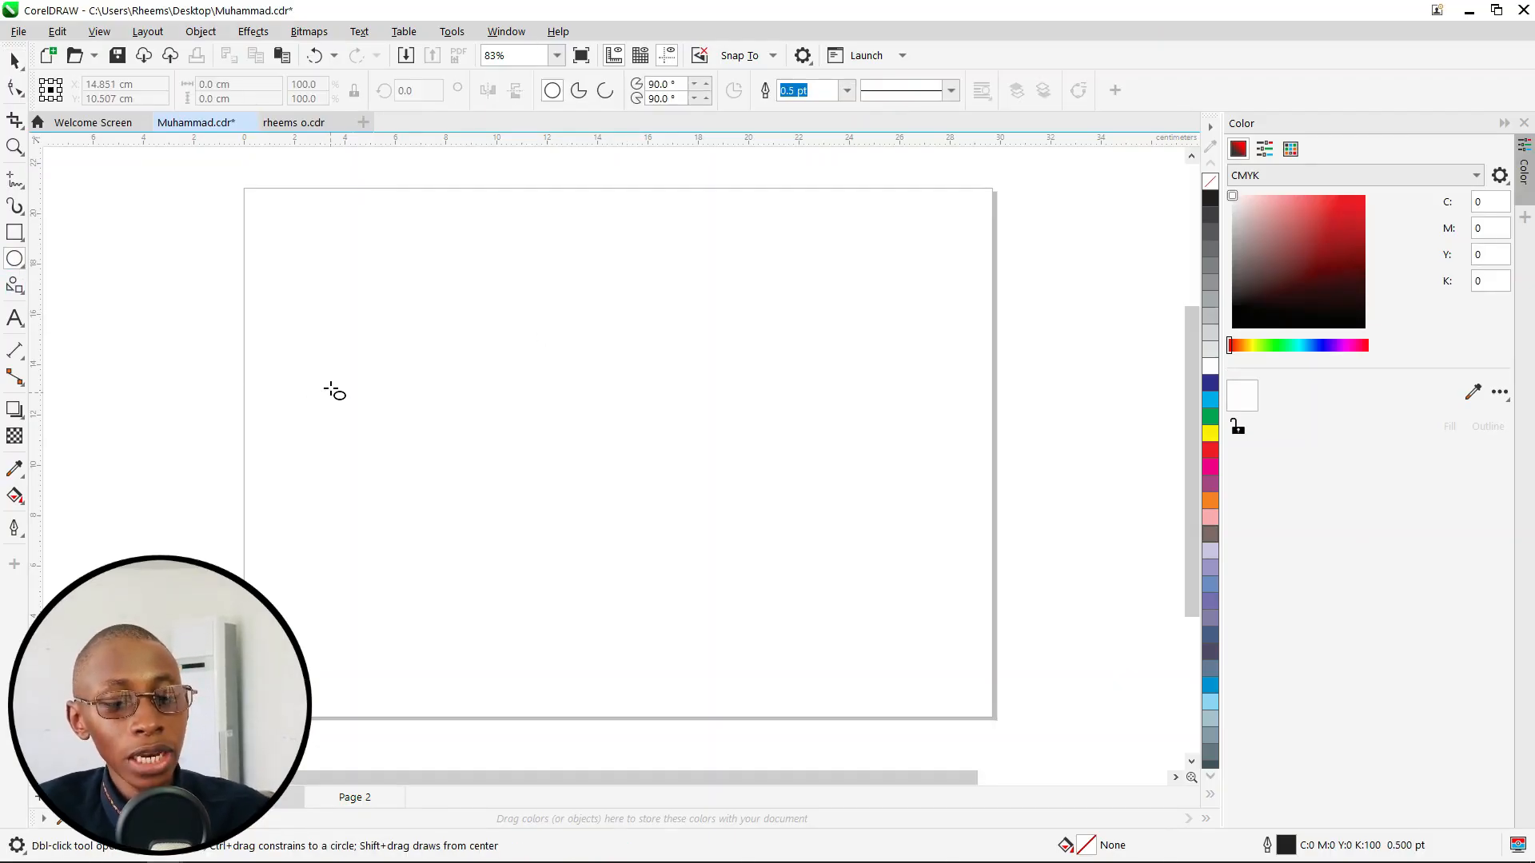
left_click_drag(288, 361, 416, 514)
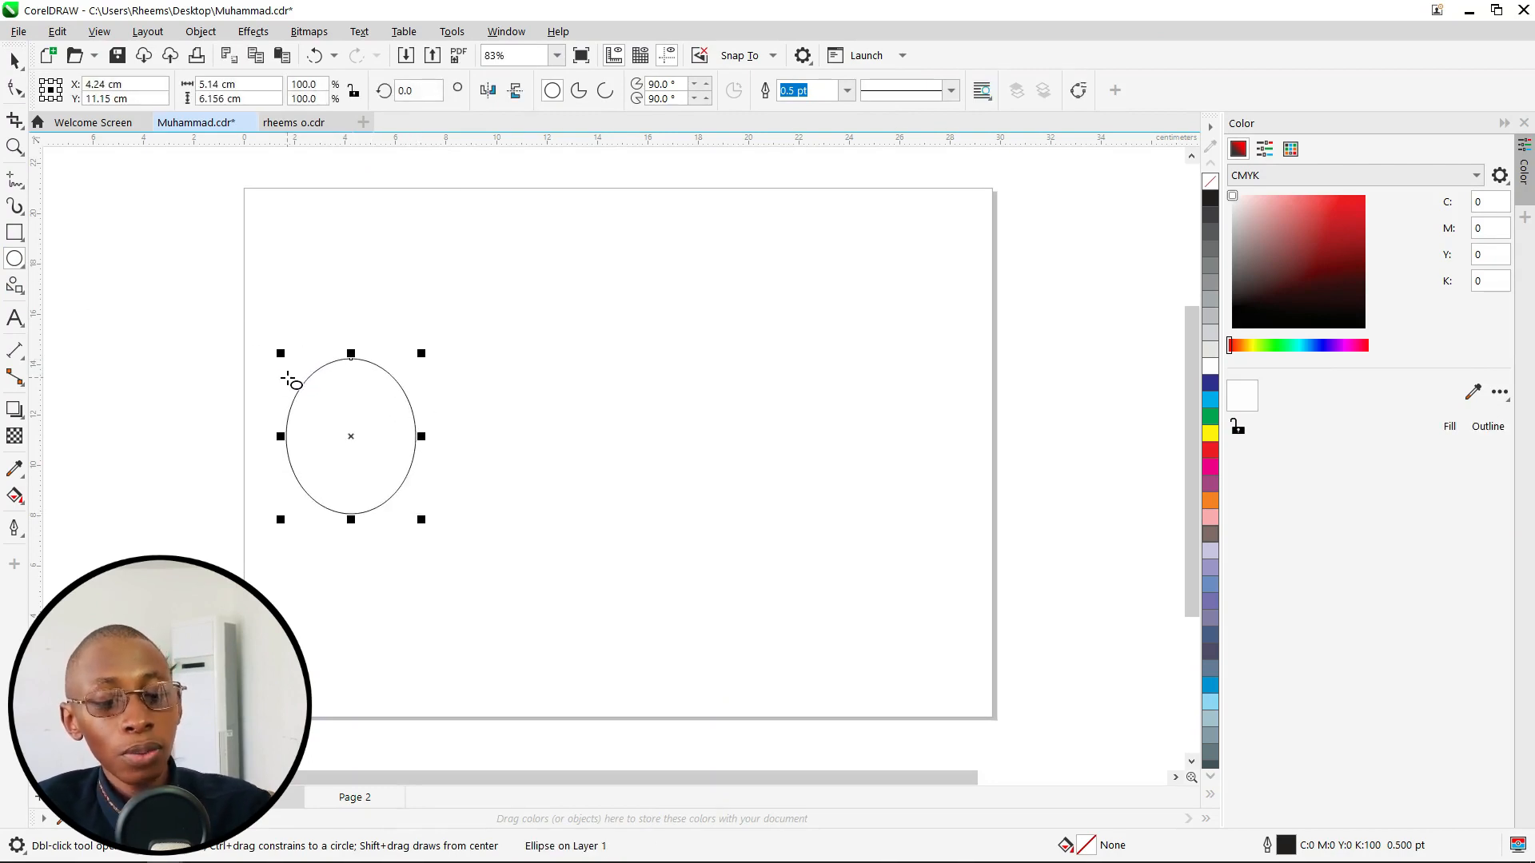
key("Delete")
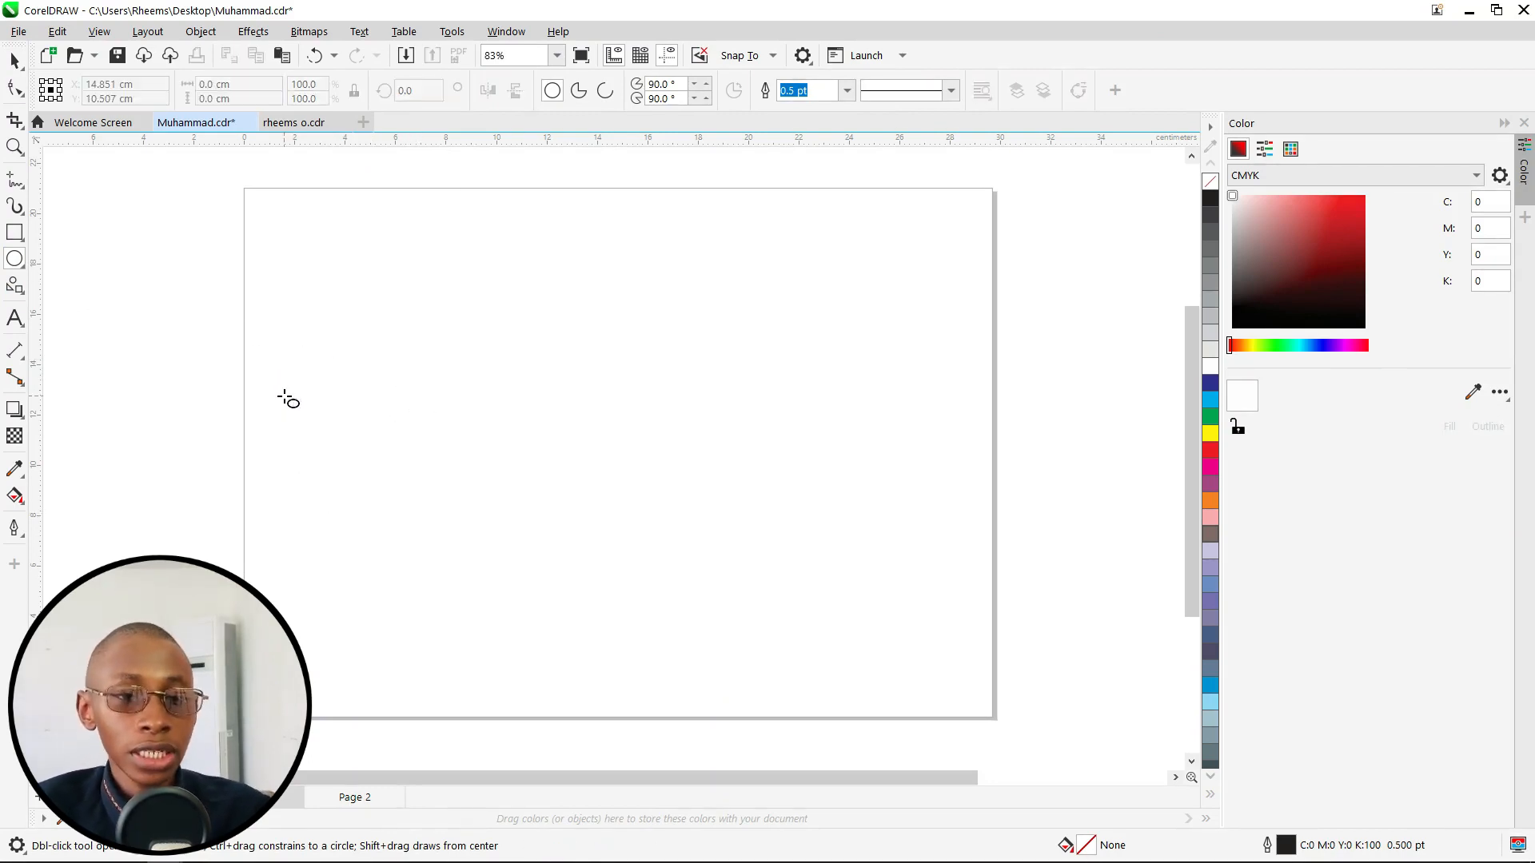
Draw a circle about 6.09 cm across and, to its right, a square about 12.6 cm wide filled with yellow
left_click_drag(302, 353, 458, 482)
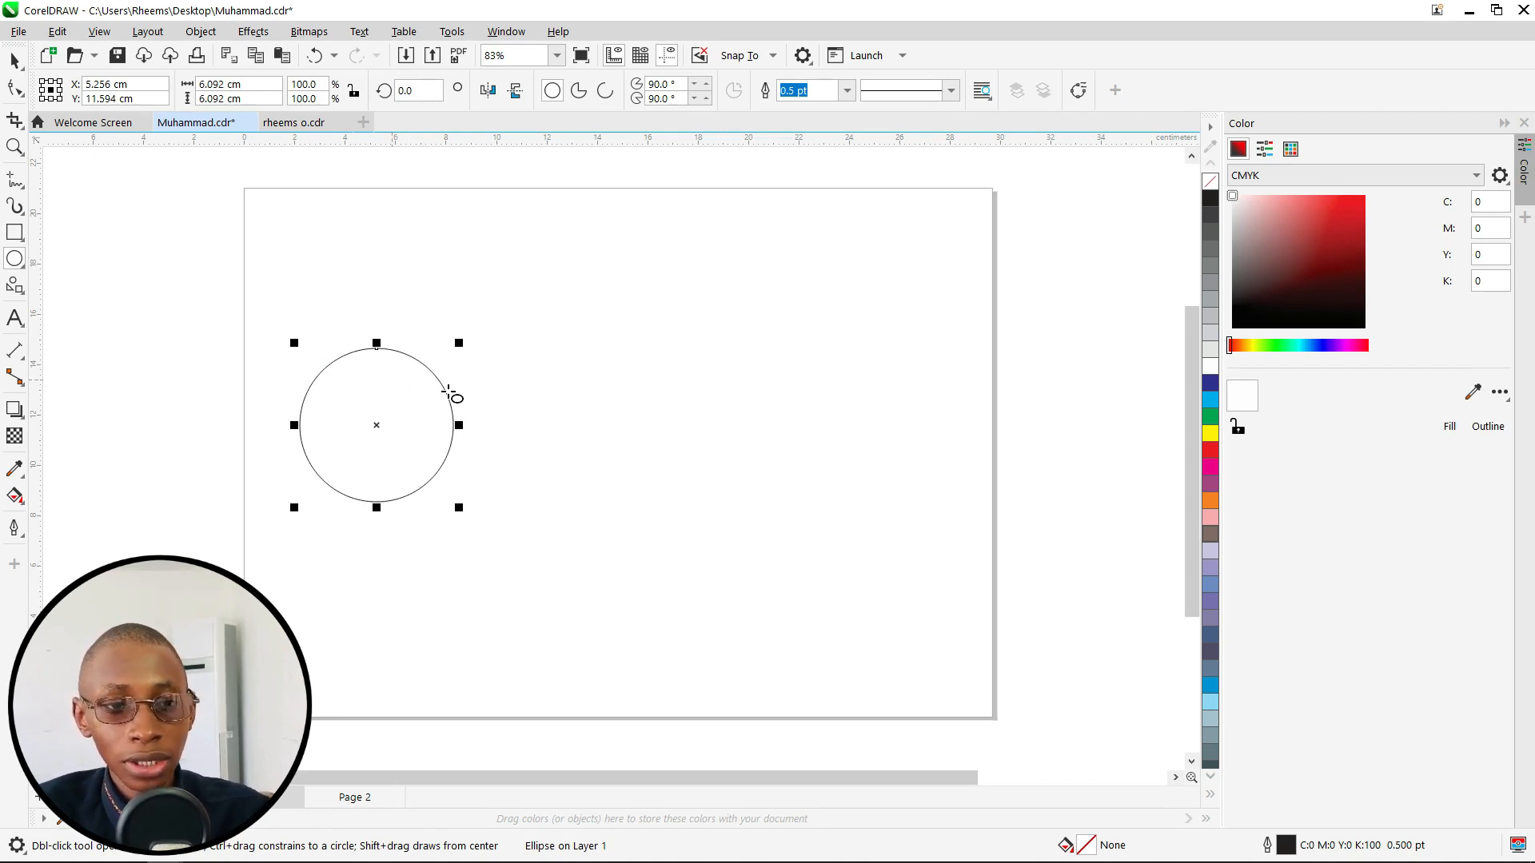
left_click(11, 239)
left_click(495, 254)
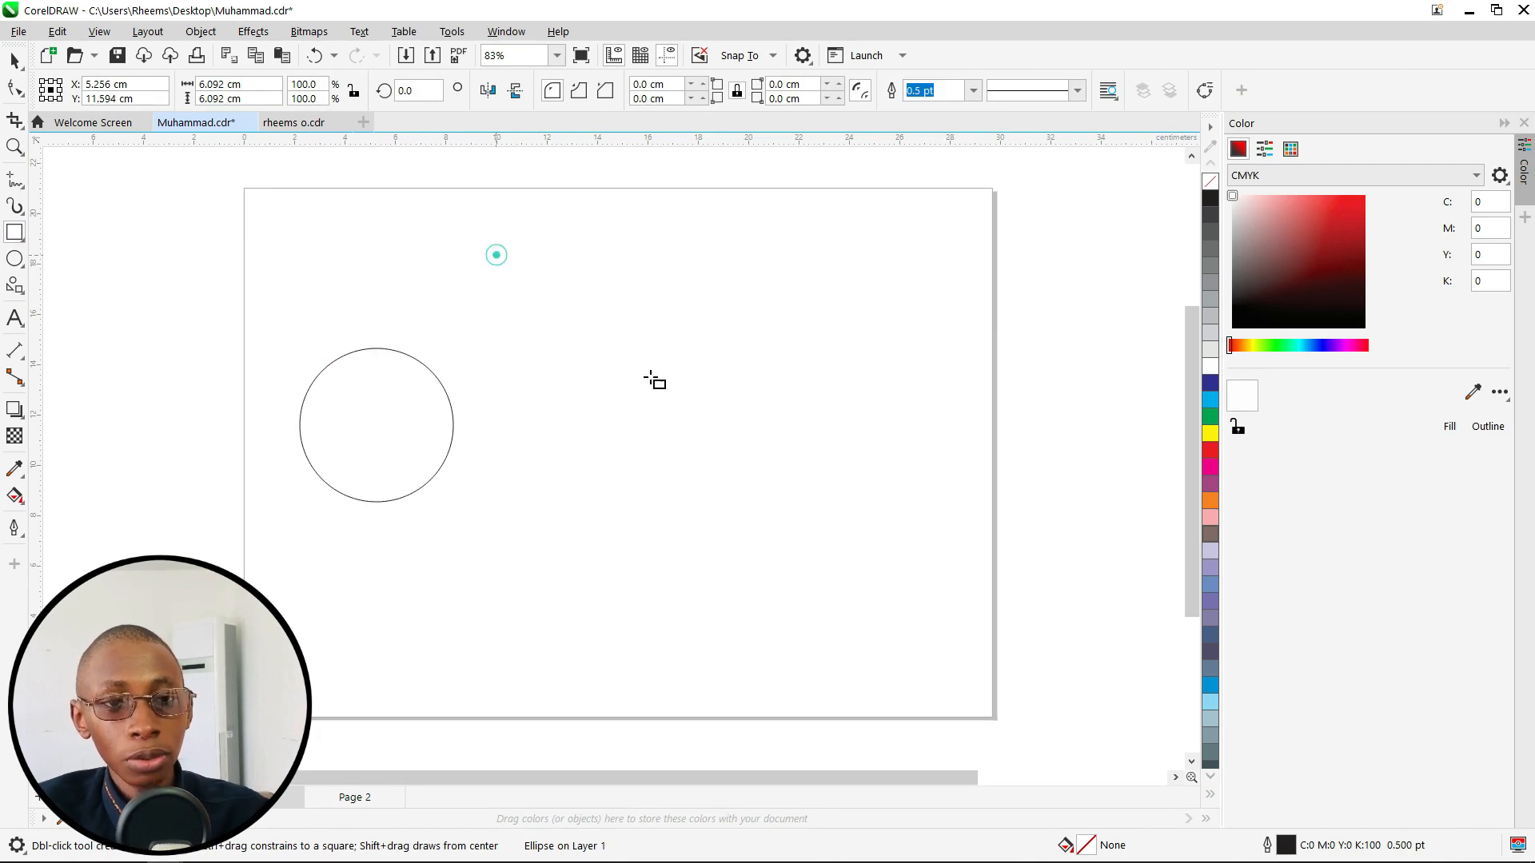
left_click_drag(655, 382, 813, 573)
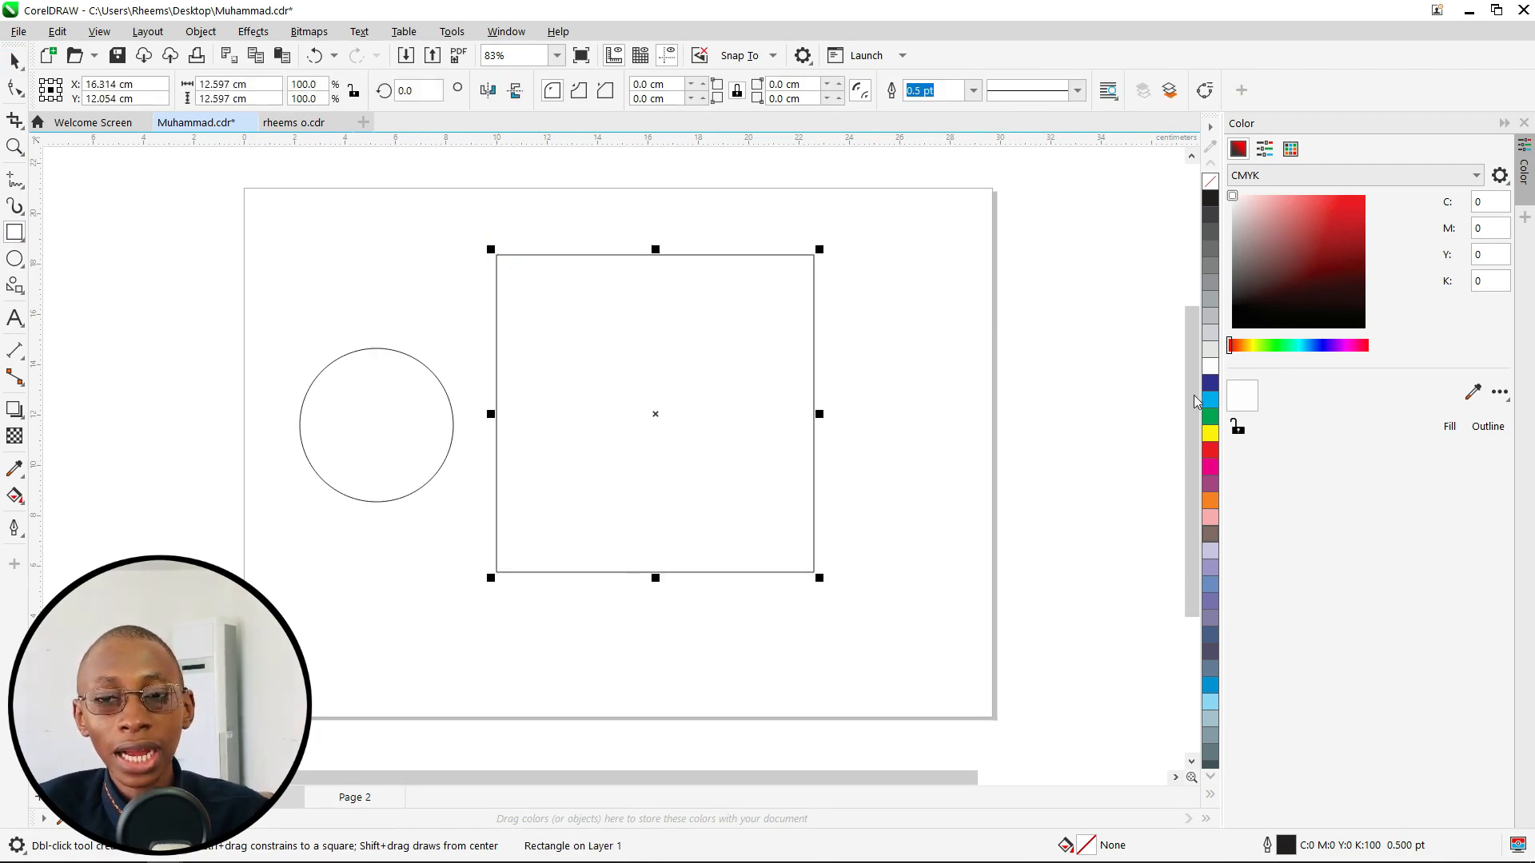
key("space")
left_click(1211, 433)
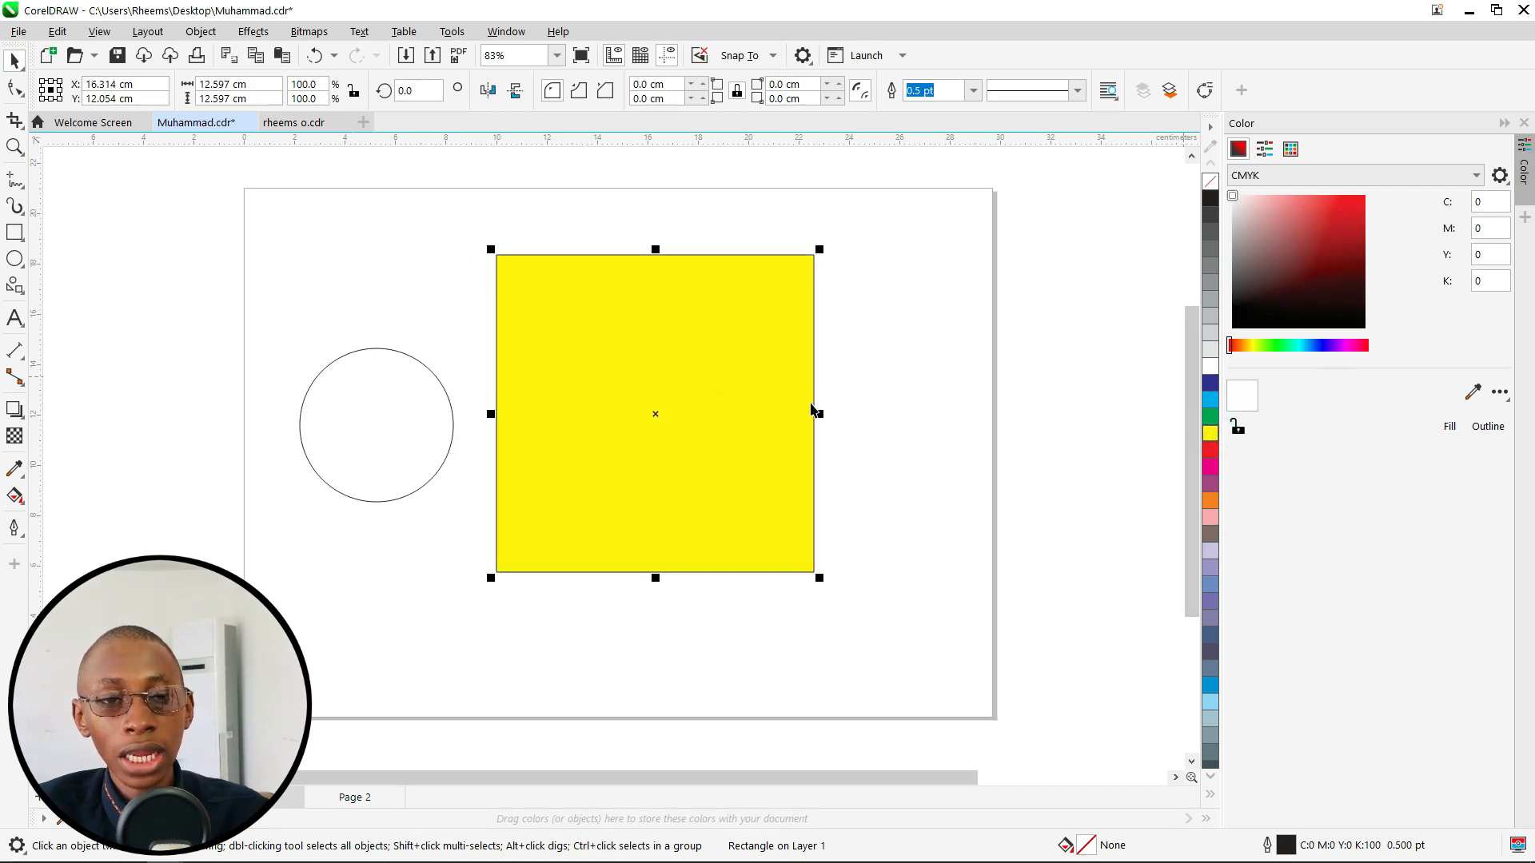
Move the circle onto the yellow square's left edge and bring it to the front of the layer
left_click_drag(387, 425, 466, 397)
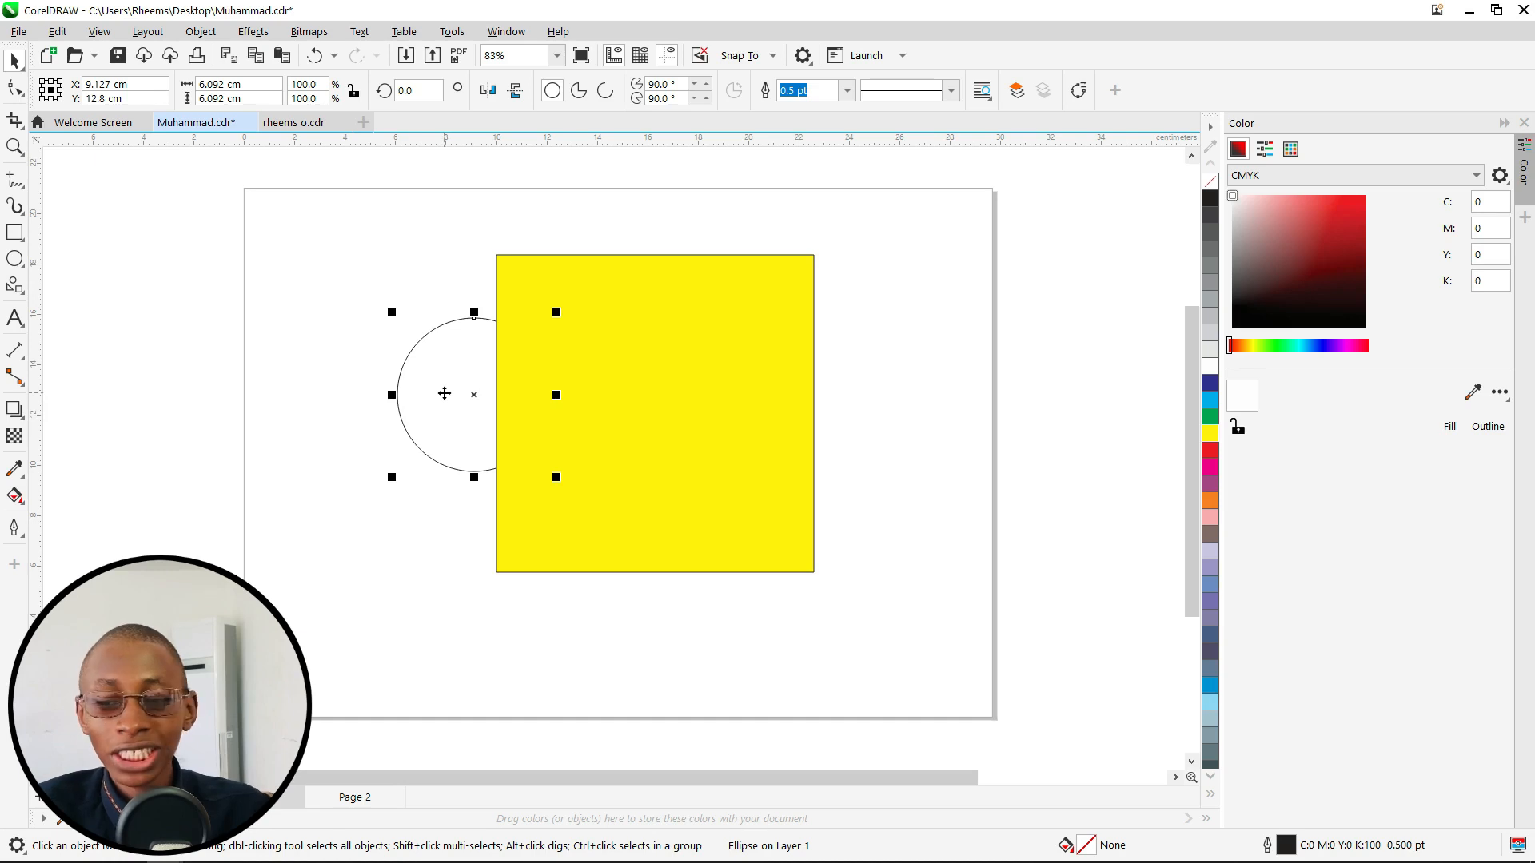
key("shift+Page_Up")
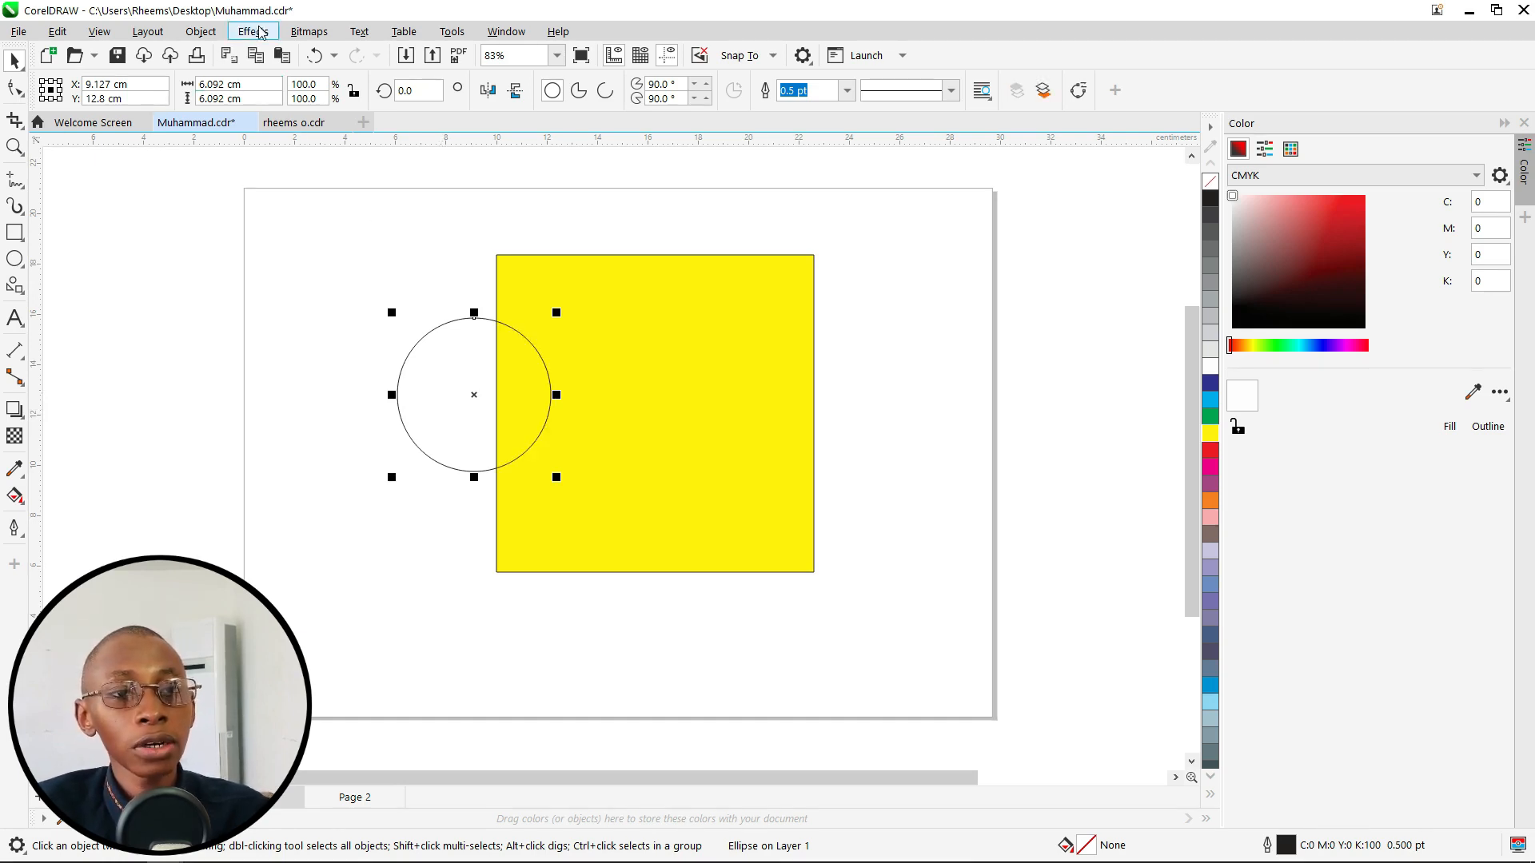
left_click(201, 31)
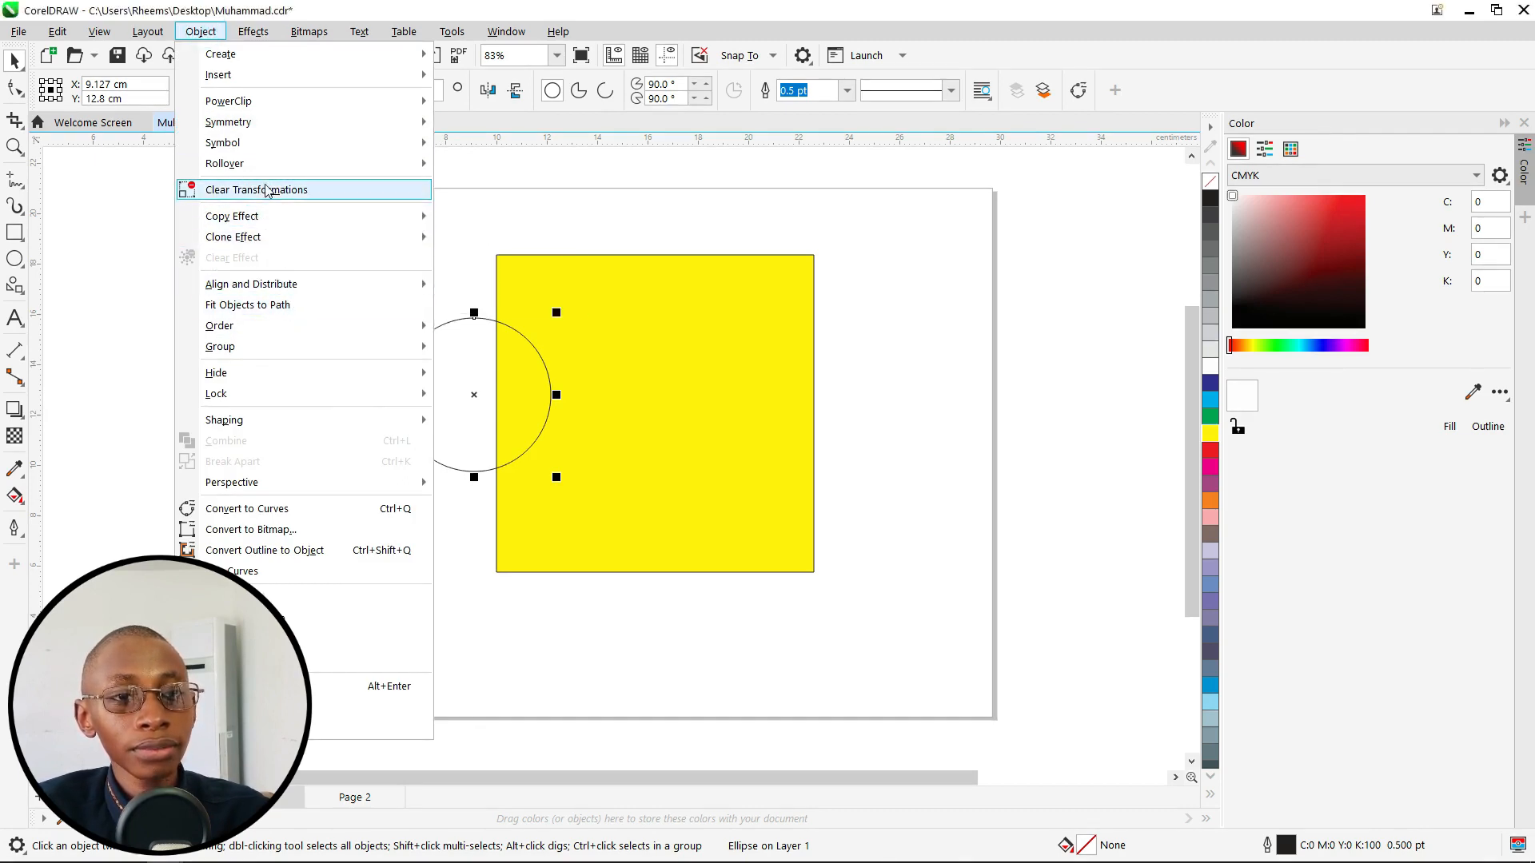
mouse_move(264, 145)
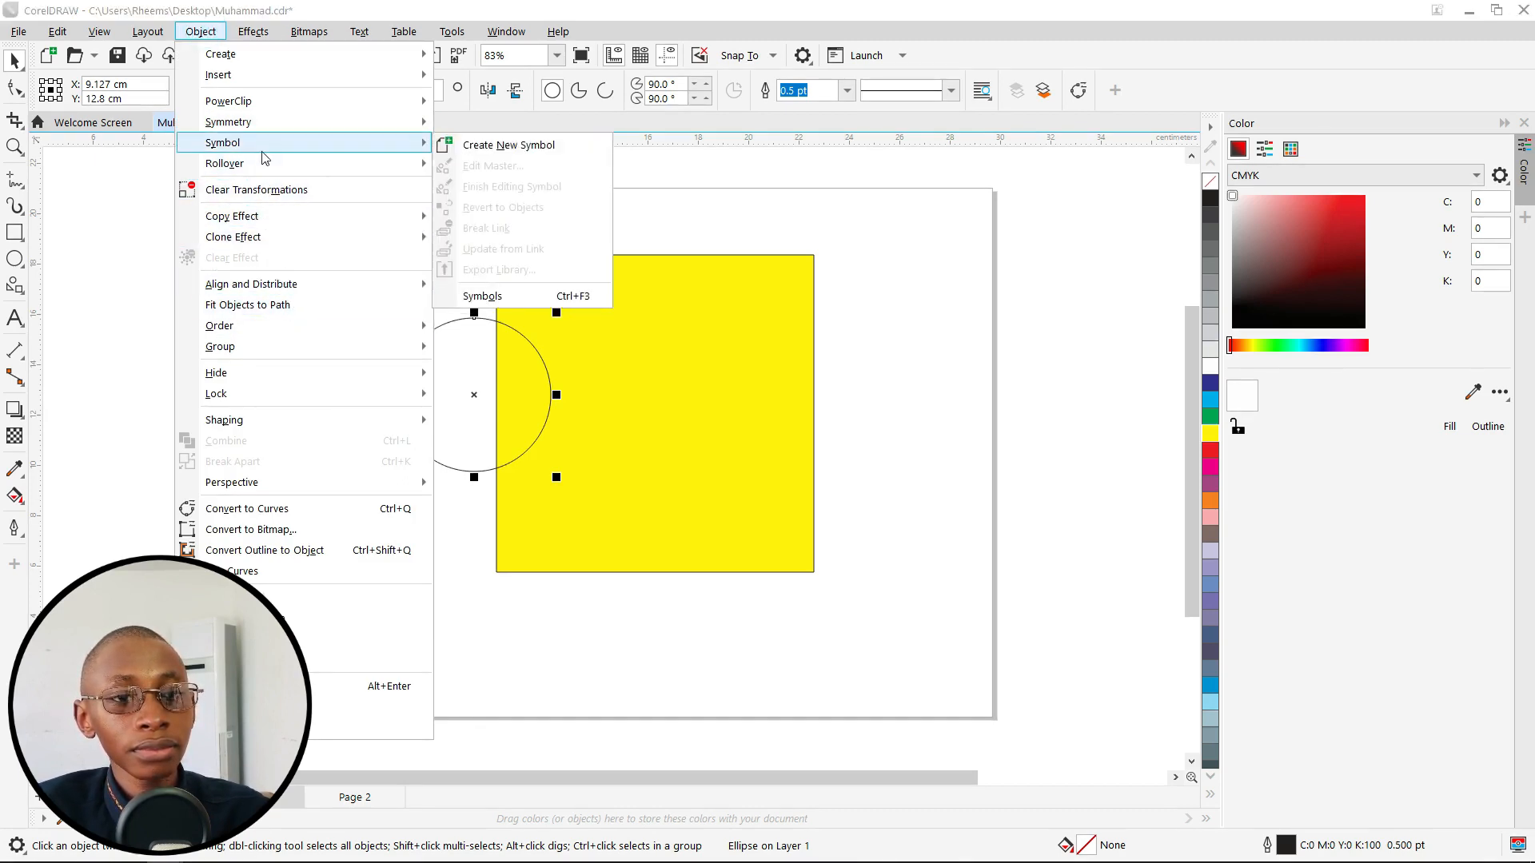
mouse_move(289, 330)
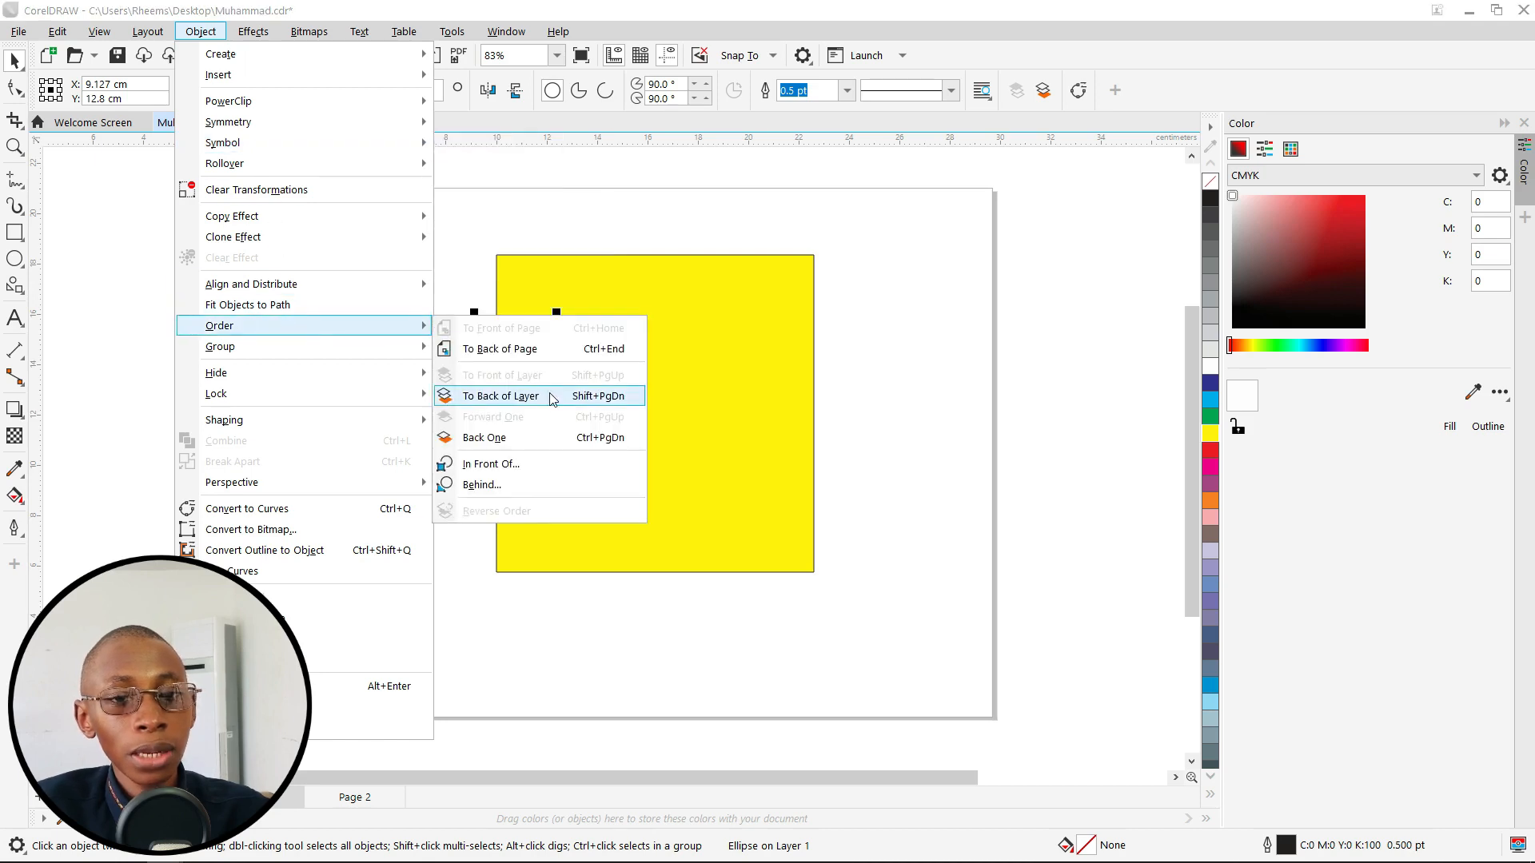
left_click(555, 241)
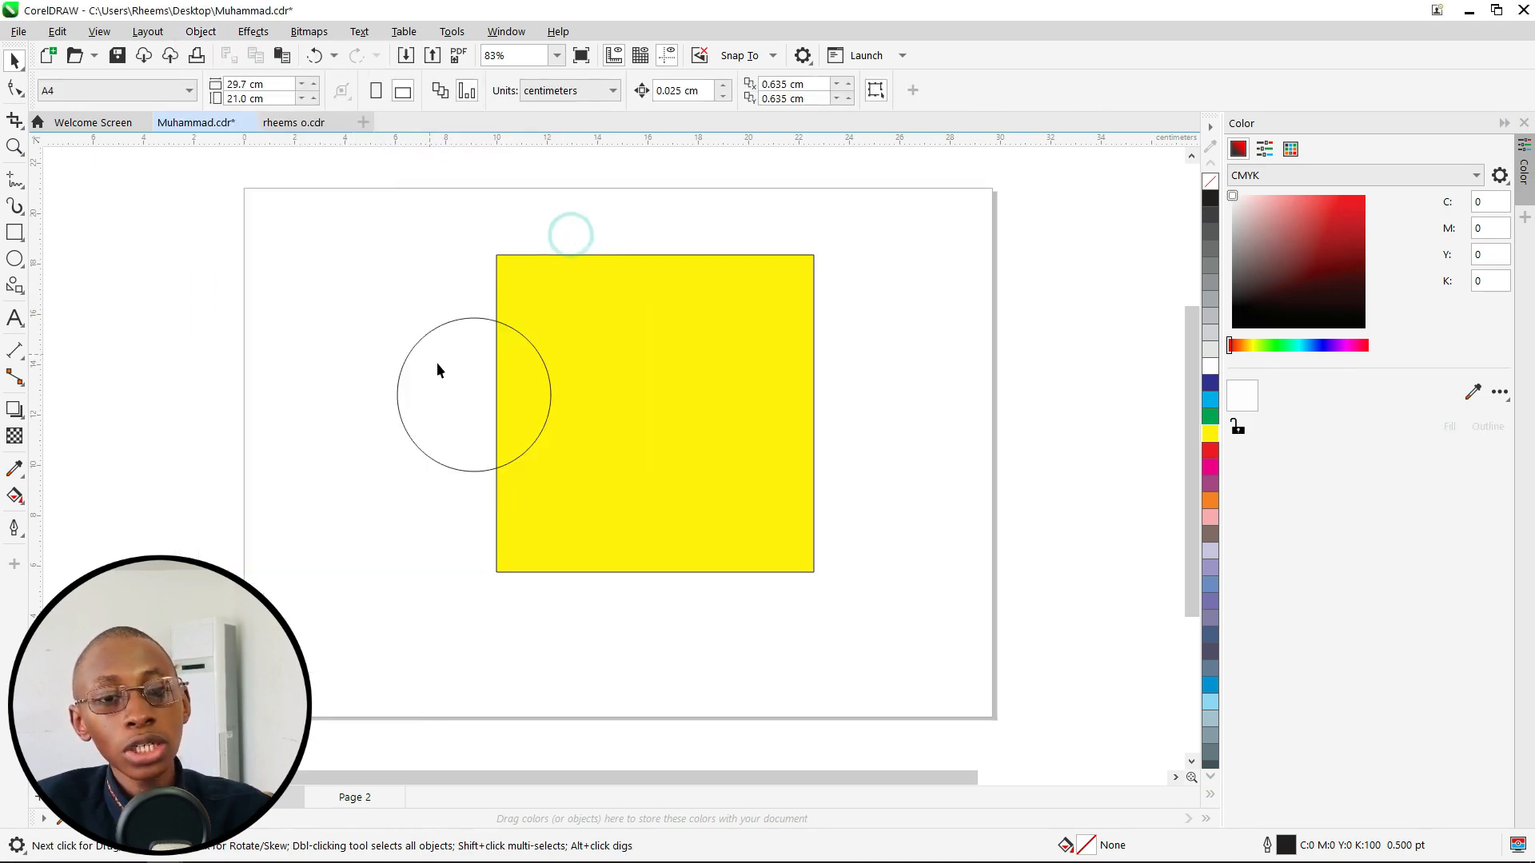
Copy the unfilled circle below itself on the square's left edge and fill the copy with white
left_click(413, 345)
left_click(412, 345)
left_click_drag(413, 345, 451, 531)
key("ctrl+d")
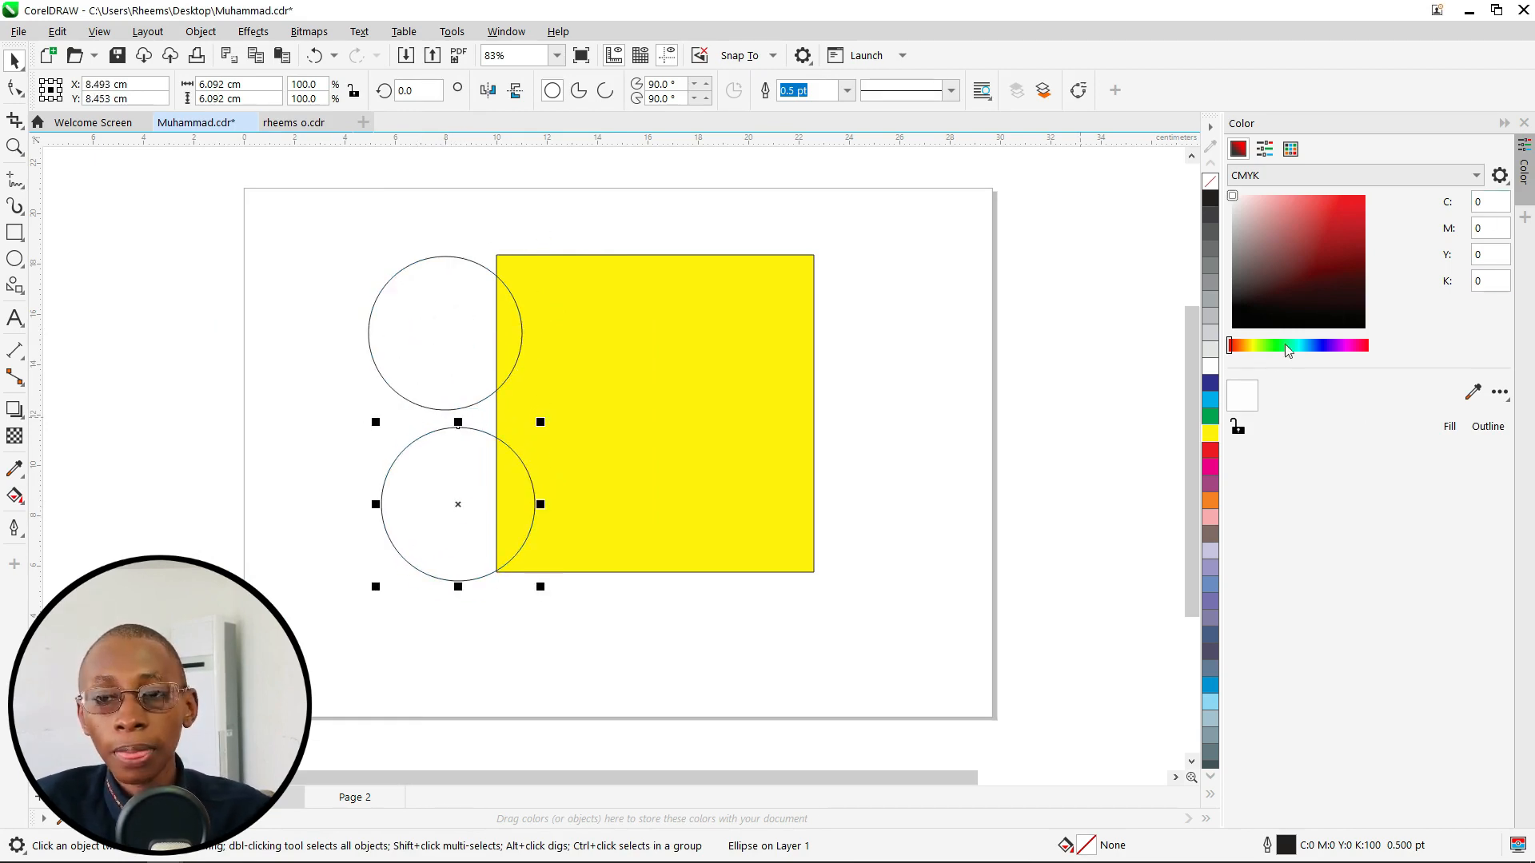
left_click(1212, 368)
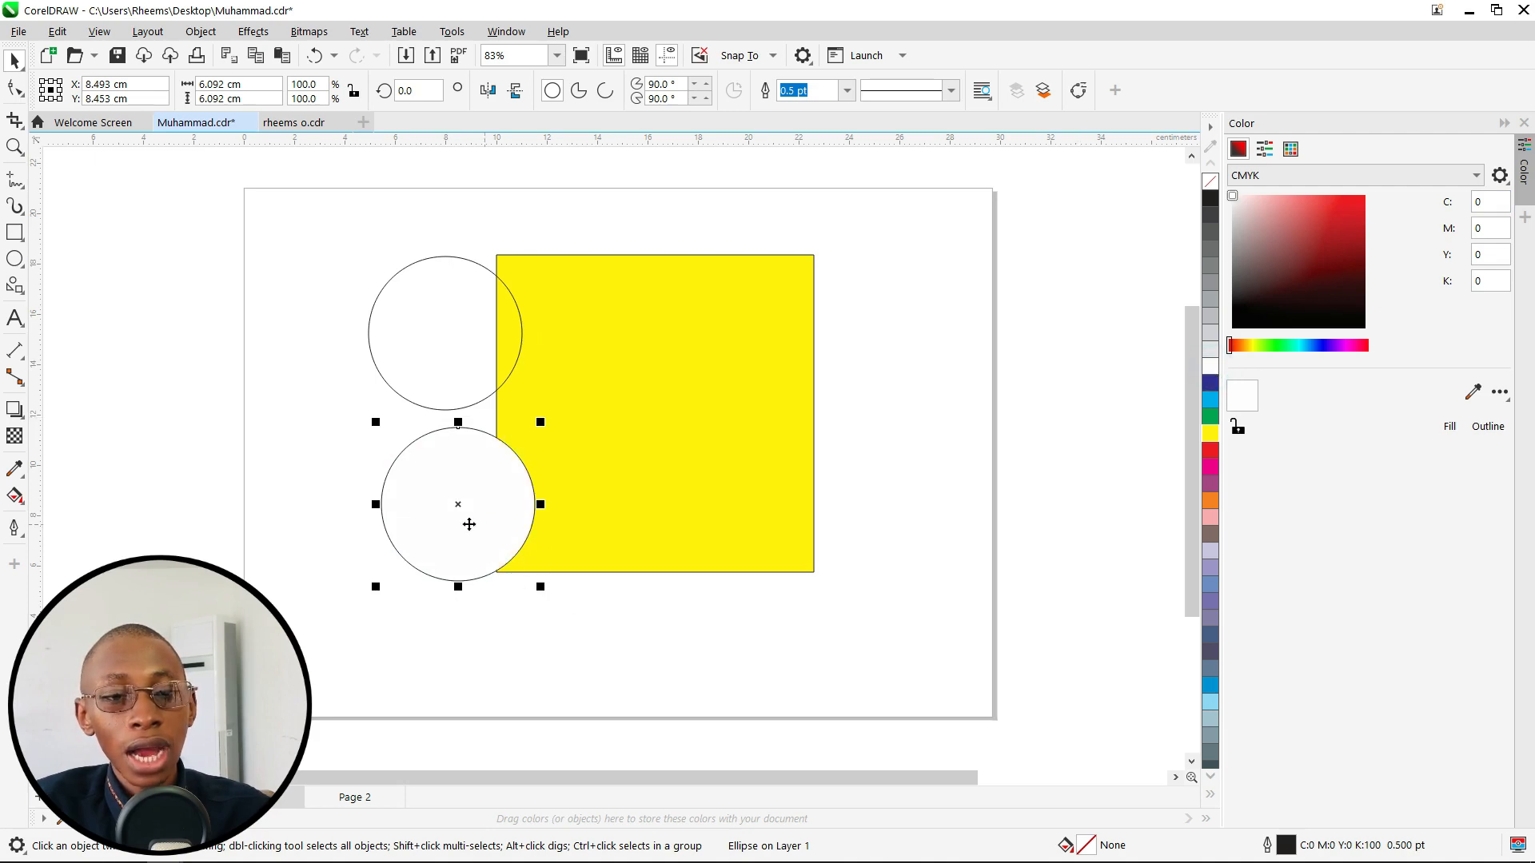
Move the unfilled circle onto the square's upper-left corner and the white circle onto its lower left edge to compare them
left_click_drag(483, 524, 391, 529)
left_click_drag(413, 352, 483, 278)
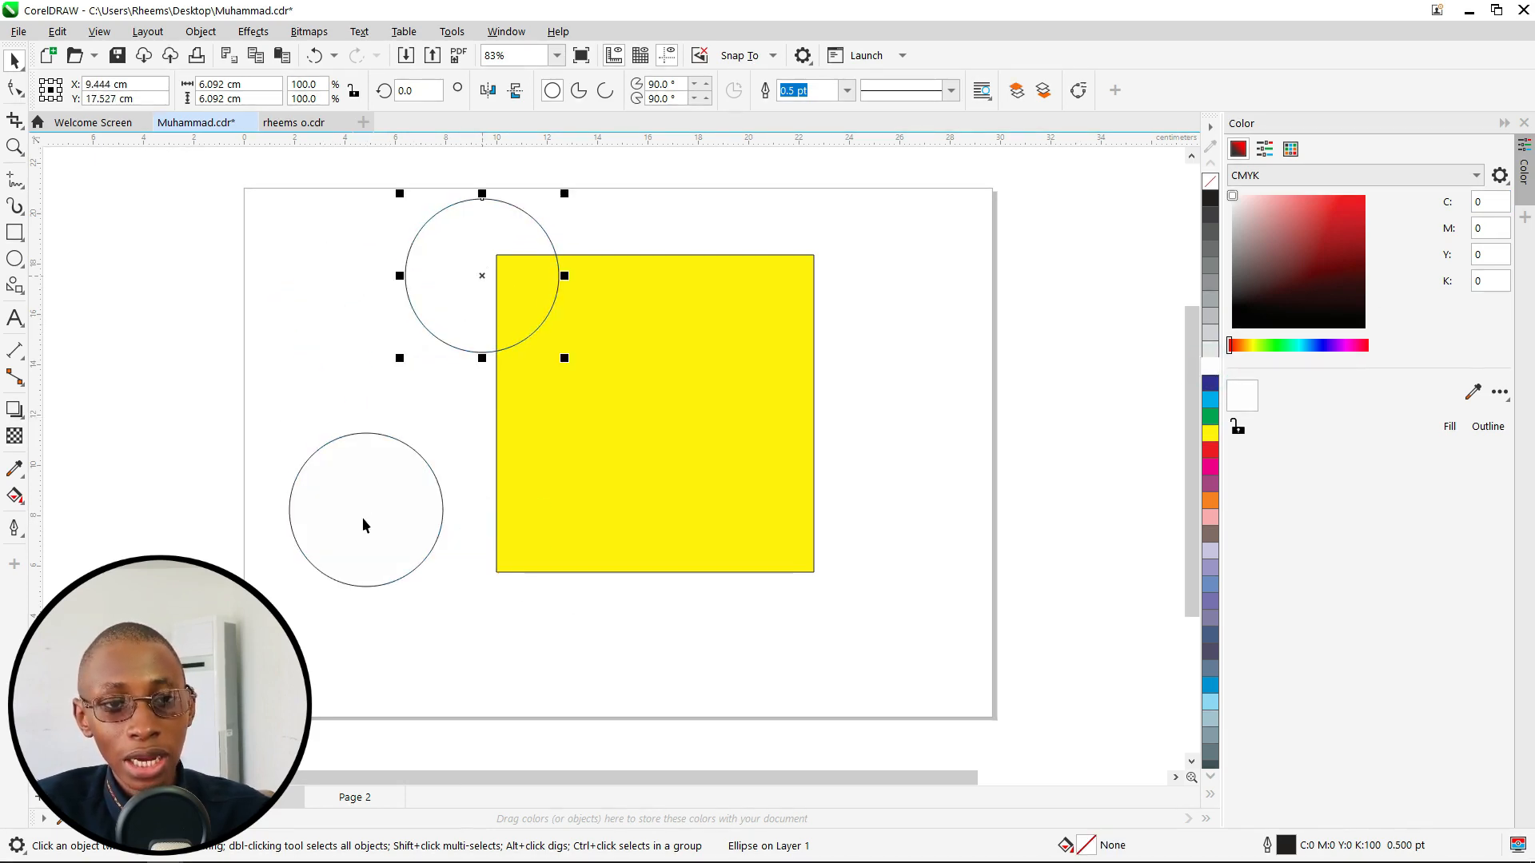
left_click_drag(366, 524, 509, 486)
scroll(440, 385, "up", 5)
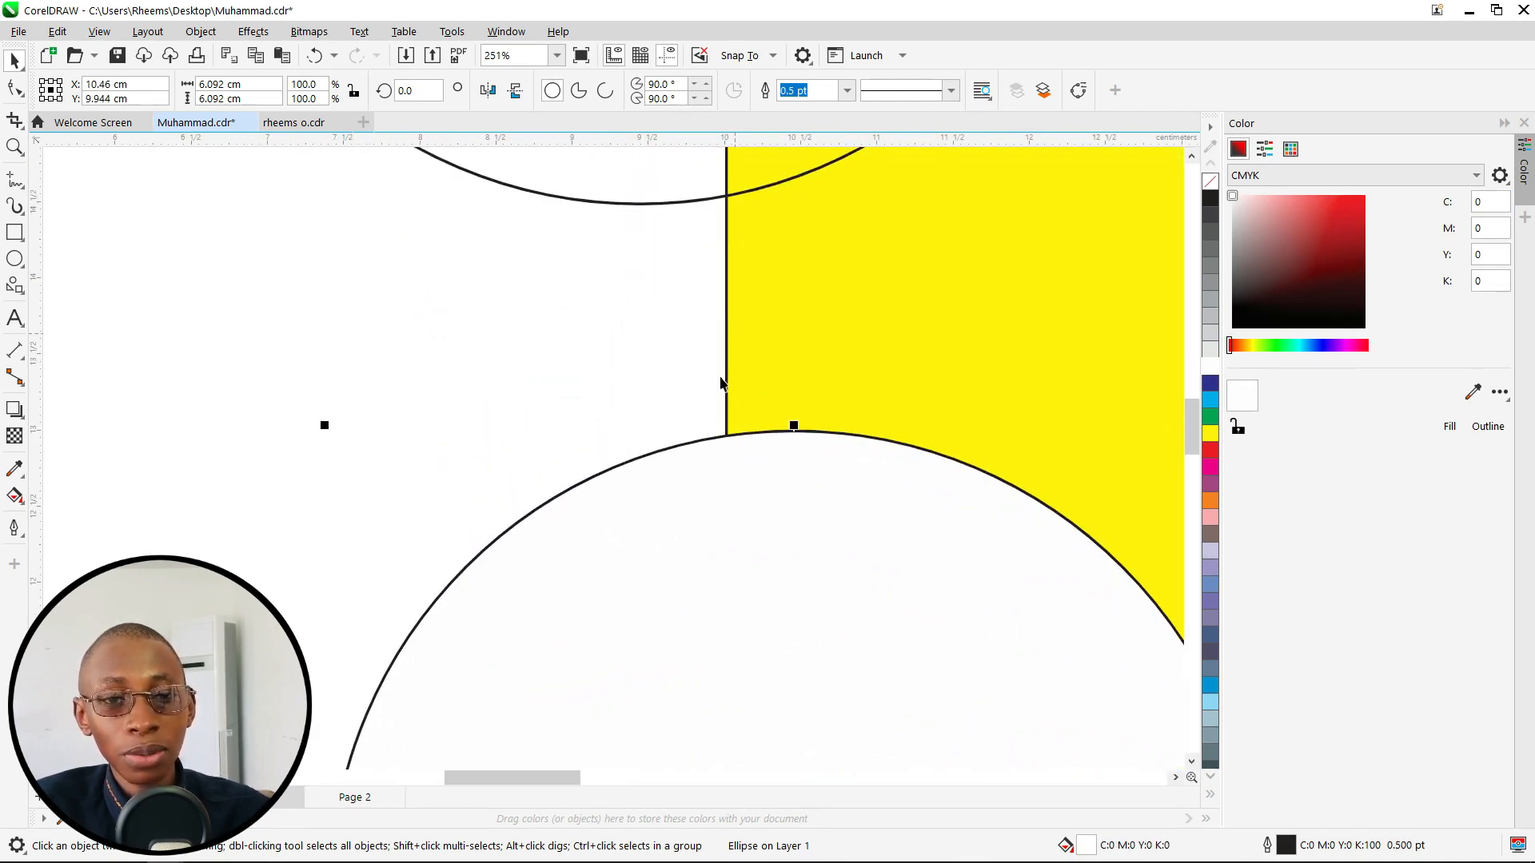
scroll(761, 450, "down", 4)
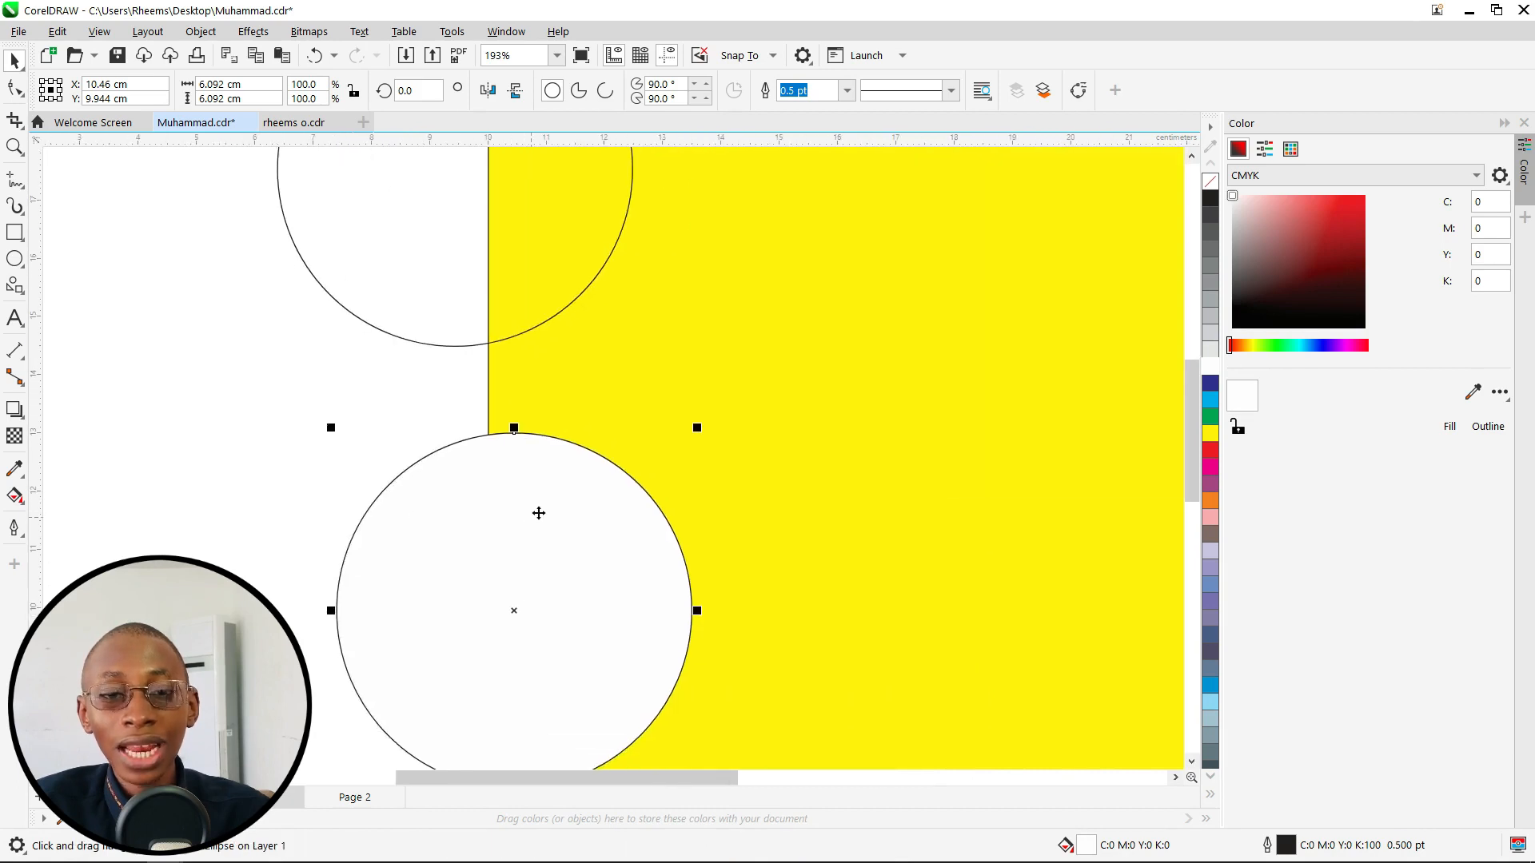
scroll(590, 552, "up", 2)
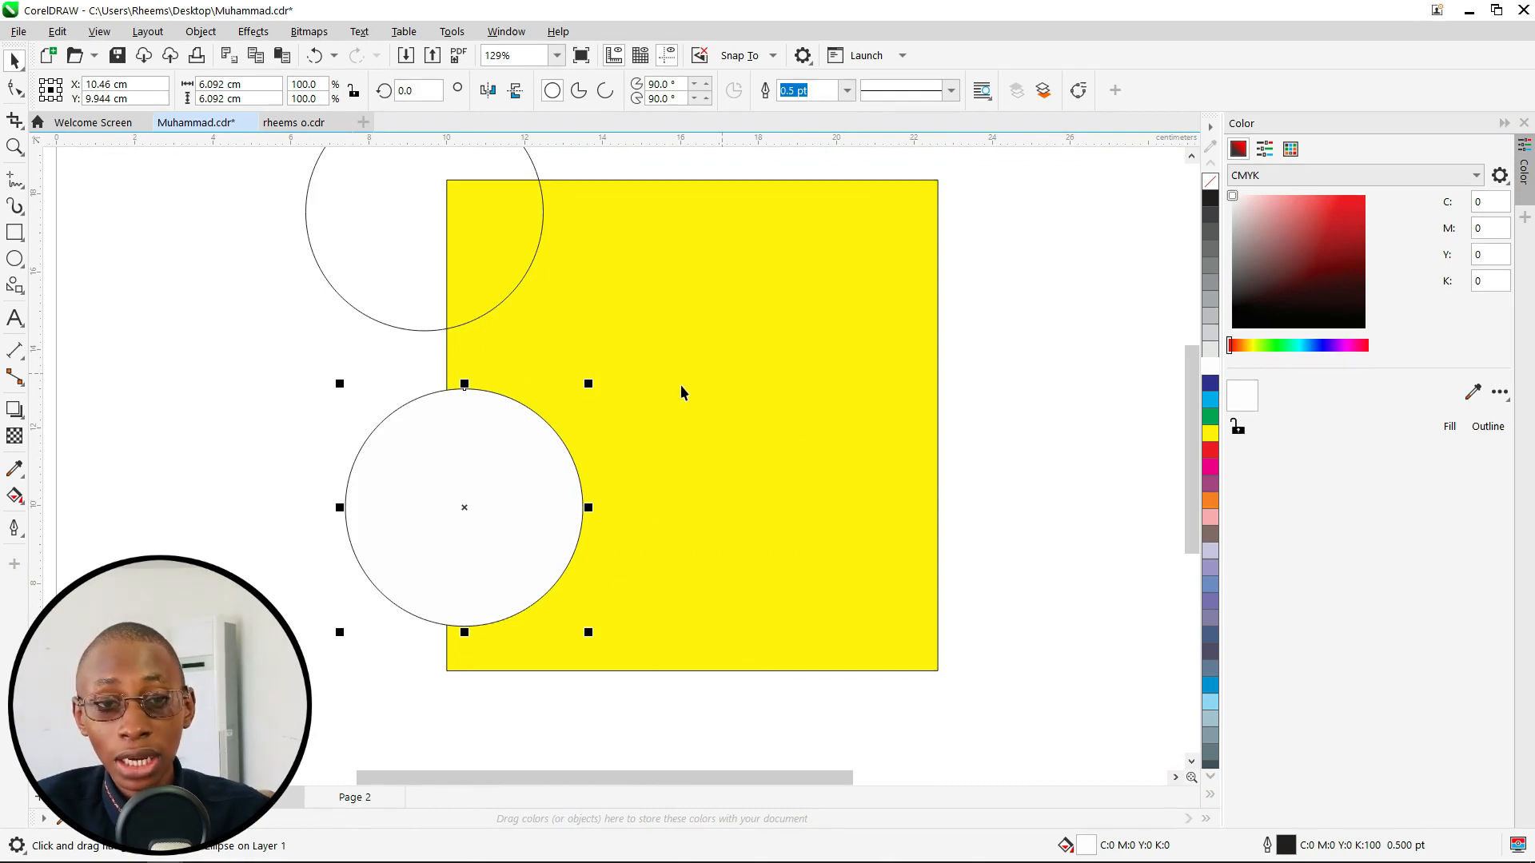
Delete both circles and the yellow square from the page
scroll(679, 388, "down", 2)
key("ctrl+a")
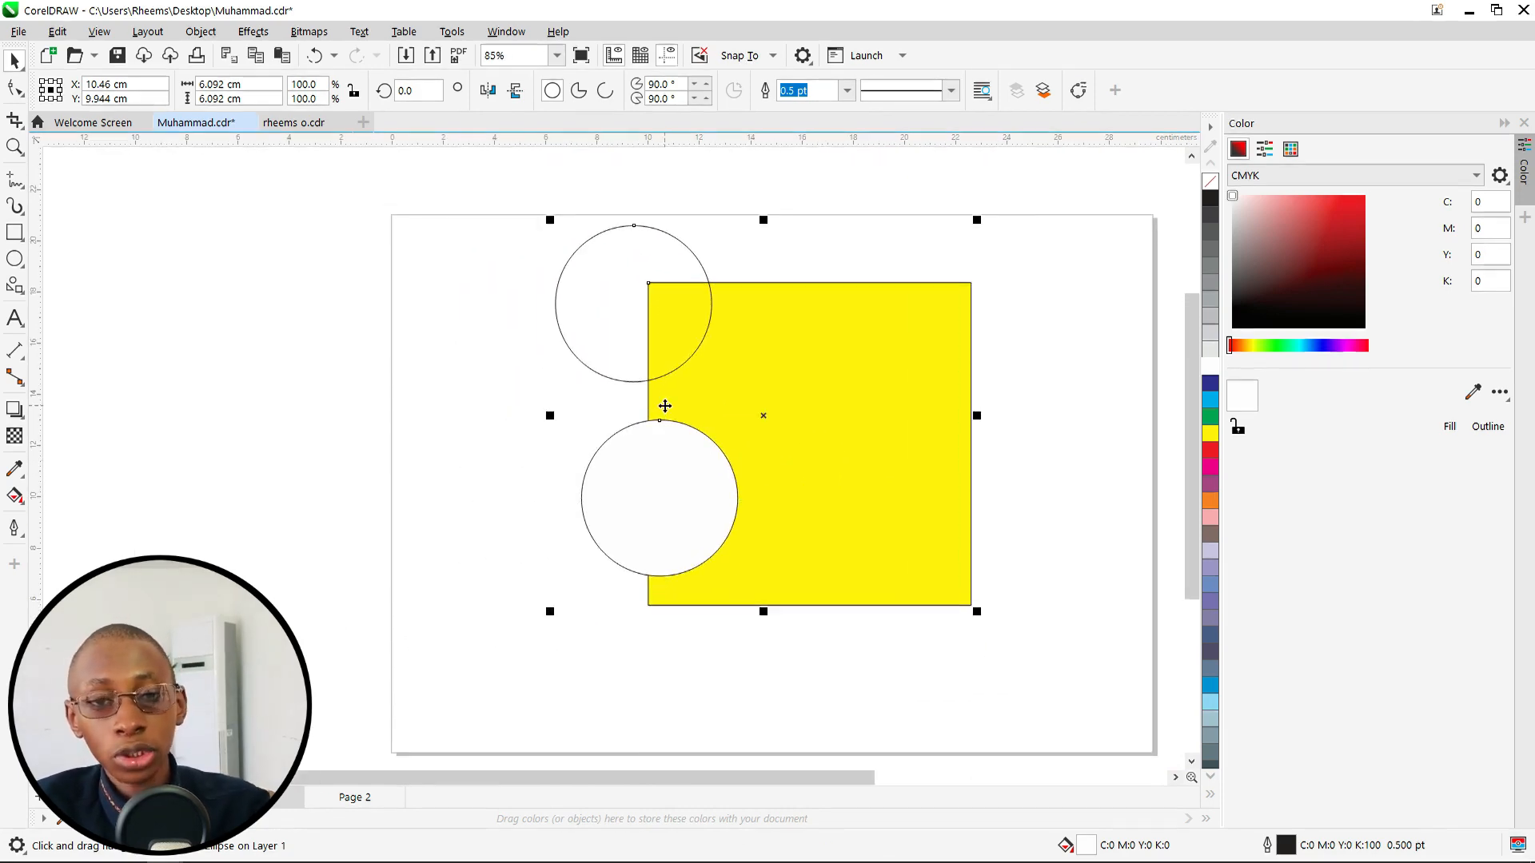
key("Delete")
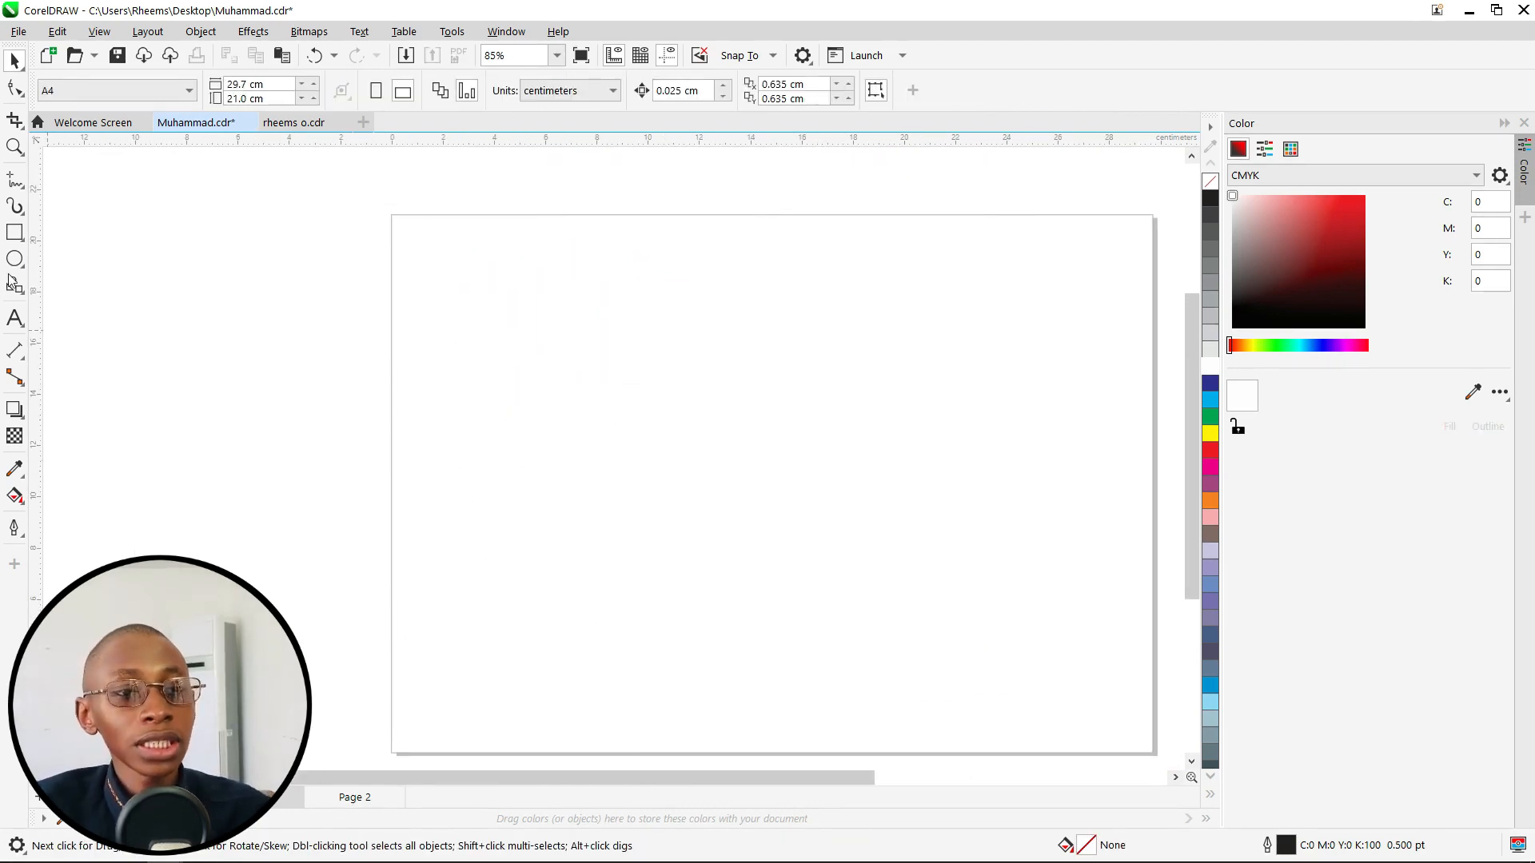
Draw three separate circles in a row across the page, about 5.12, 5.24 and 5.68 cm in diameter
left_click(15, 258)
left_click_drag(483, 439, 624, 544)
left_click_drag(705, 442, 844, 583)
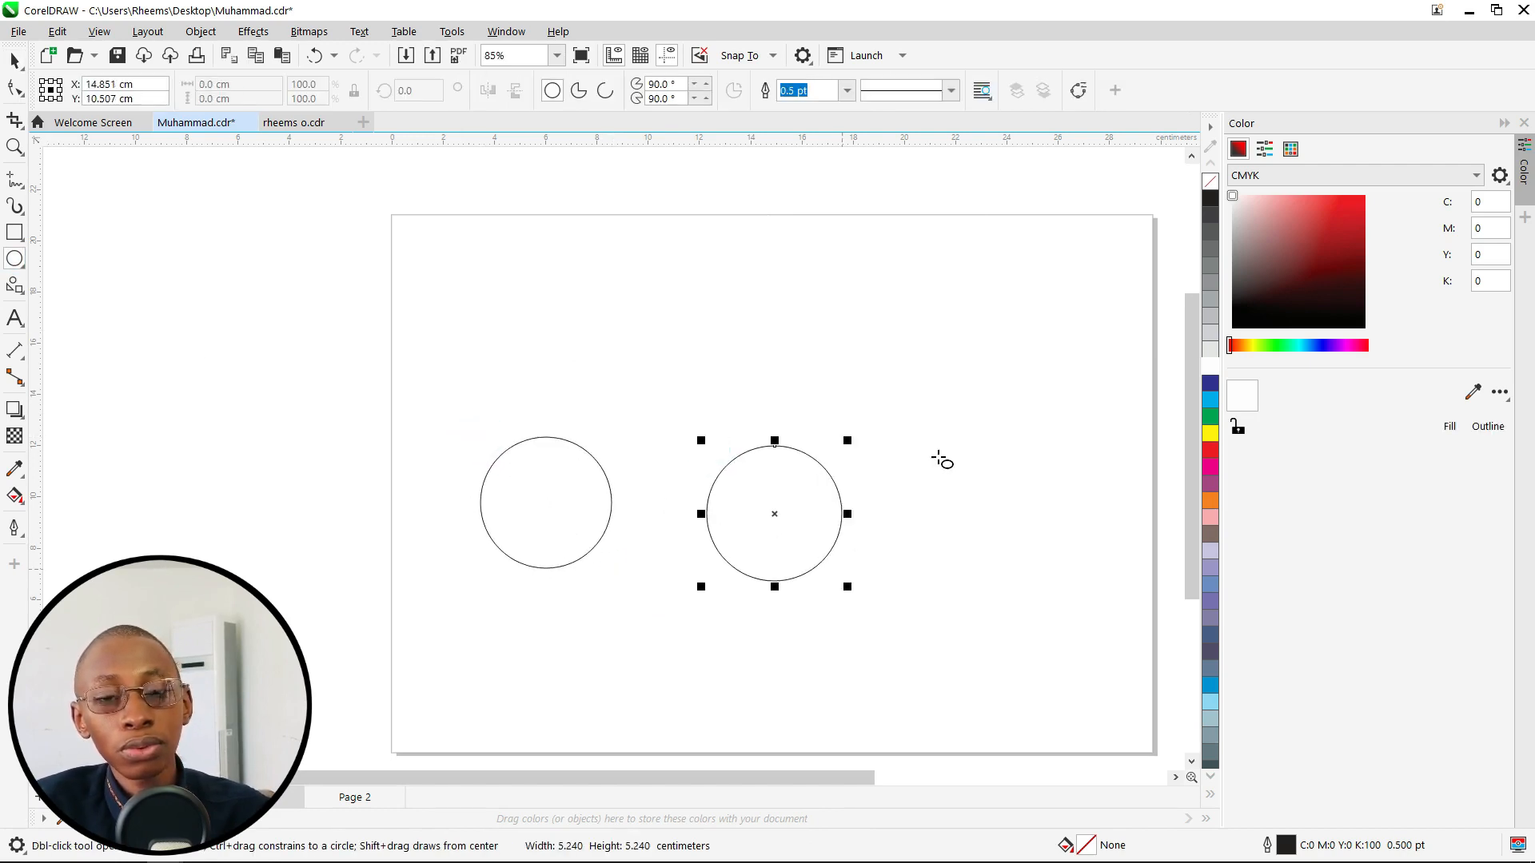
left_click_drag(936, 452, 1091, 608)
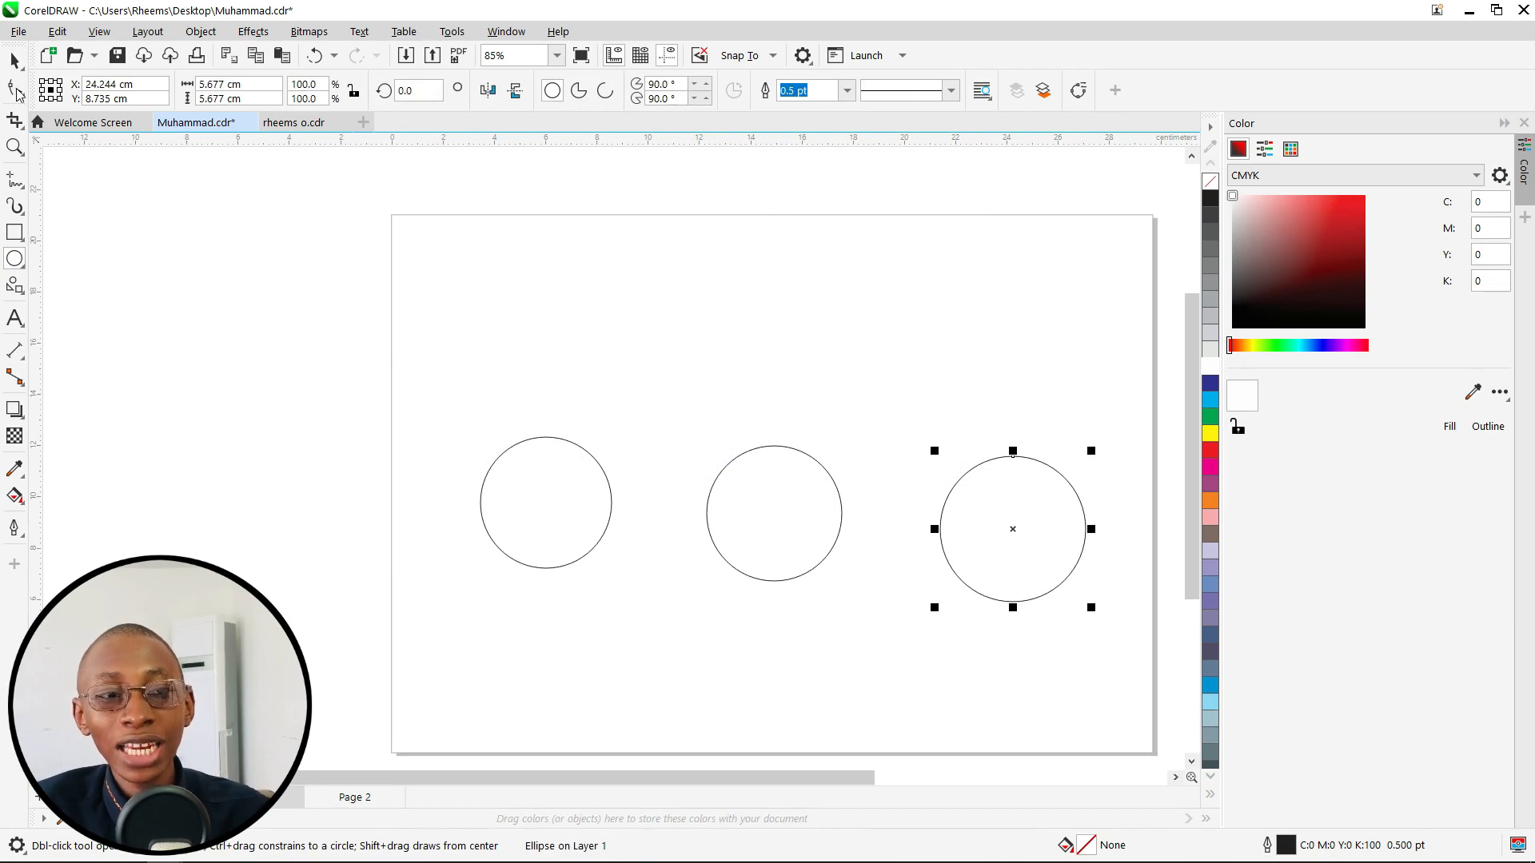
Align the centres of the three circles on one horizontal line
key("space")
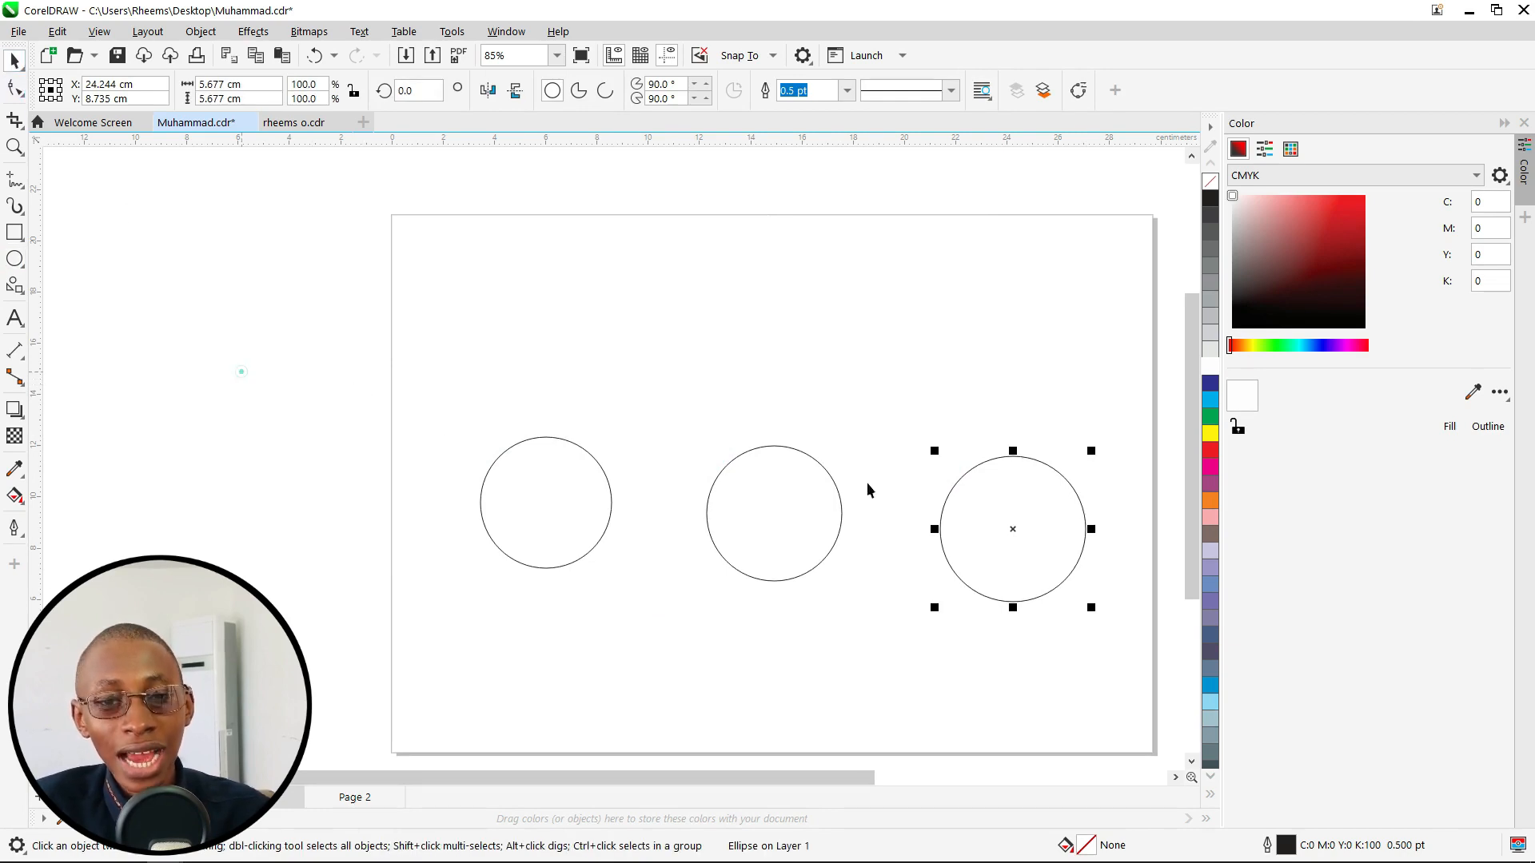
left_click_drag(241, 371, 1143, 650)
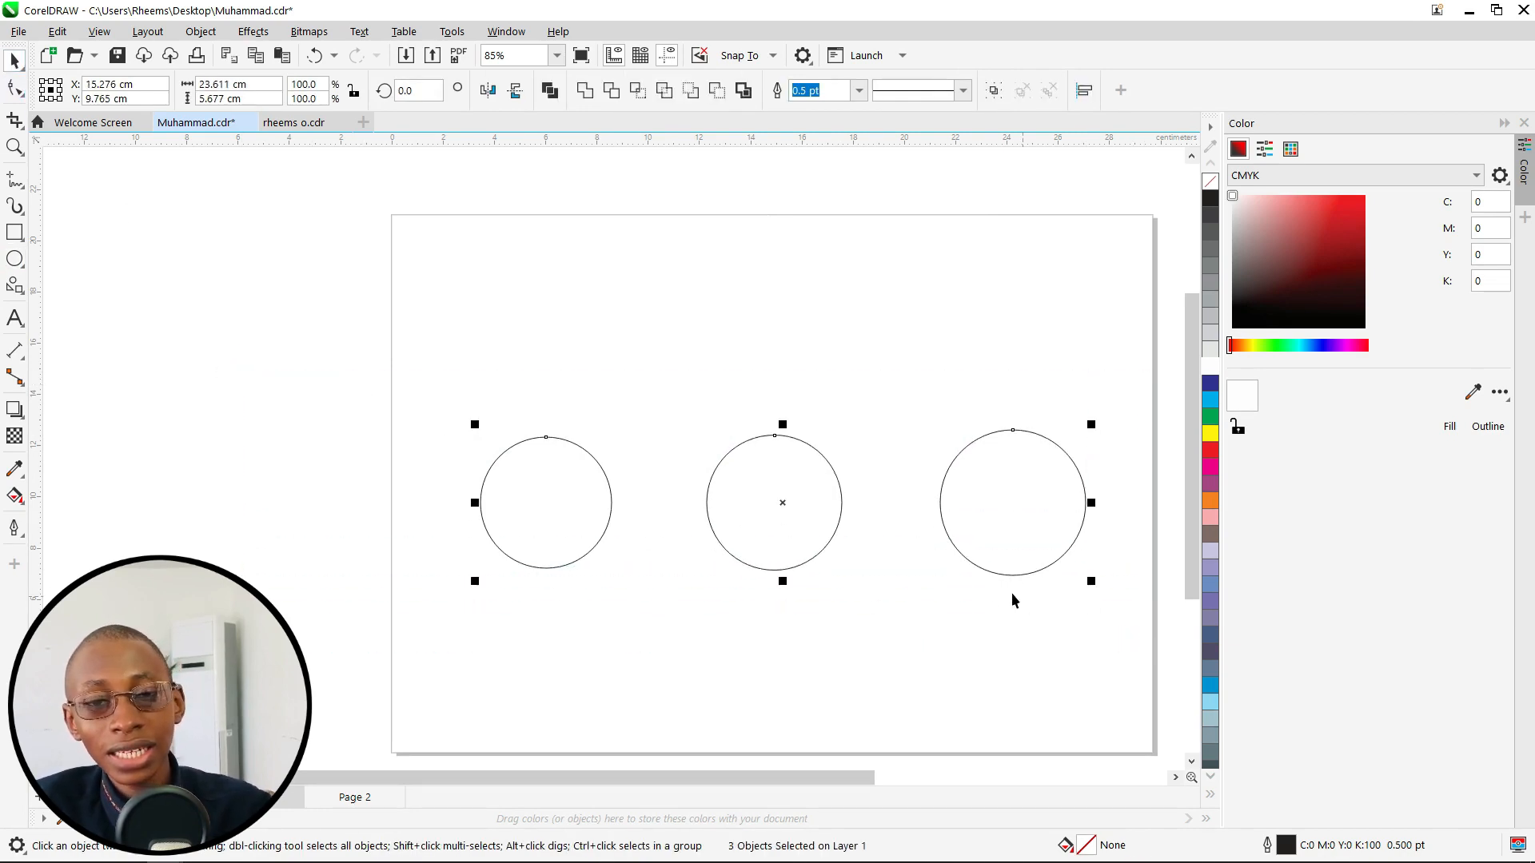
left_click_drag(1011, 595, 841, 595)
scroll(836, 572, "up", 1)
left_click(609, 660)
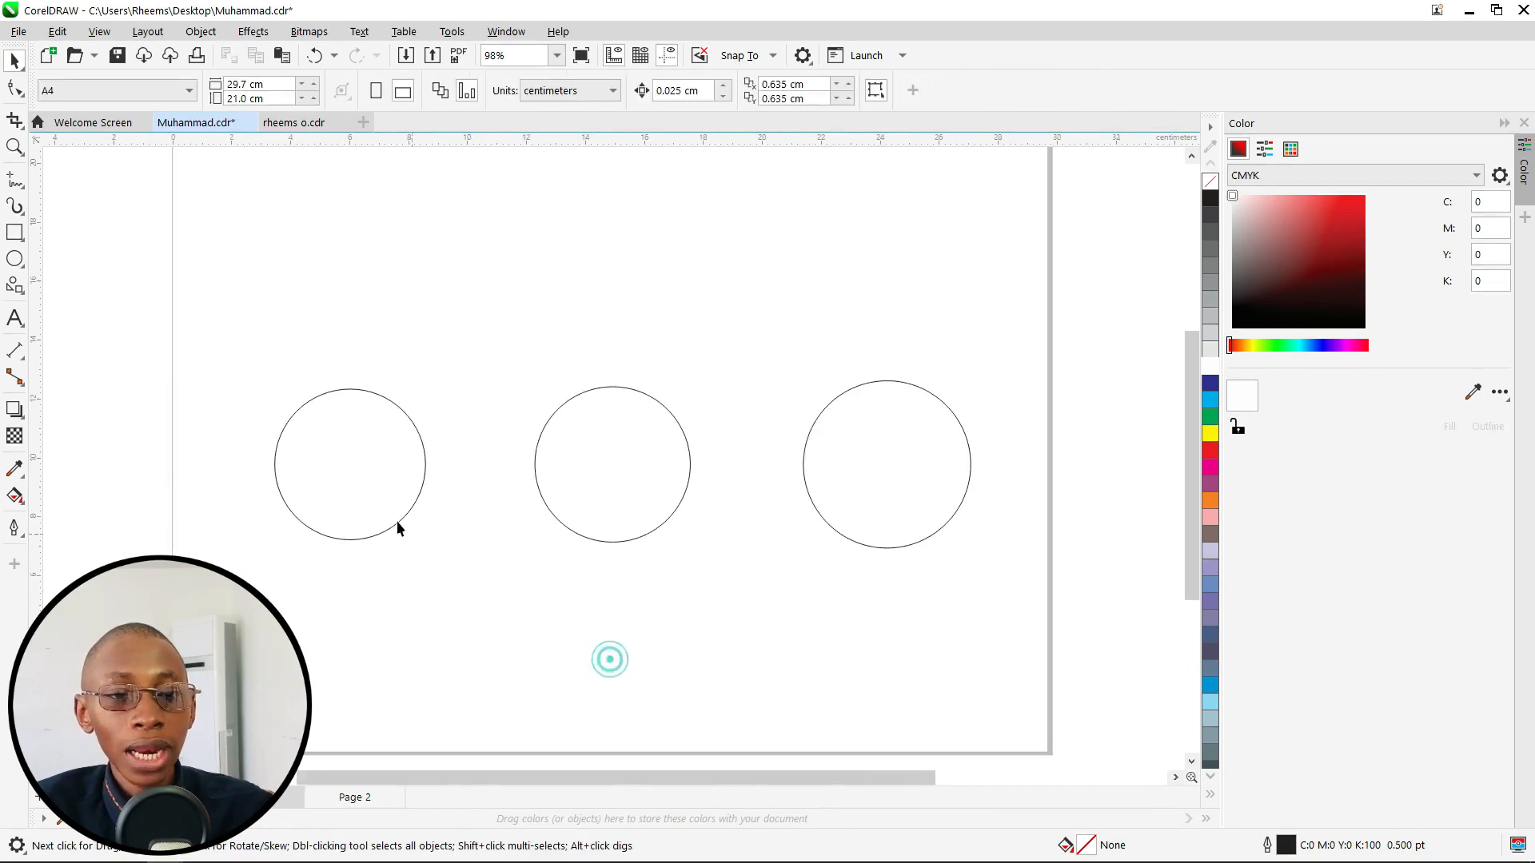
Fill the leftmost circle with yellow
left_click(372, 488)
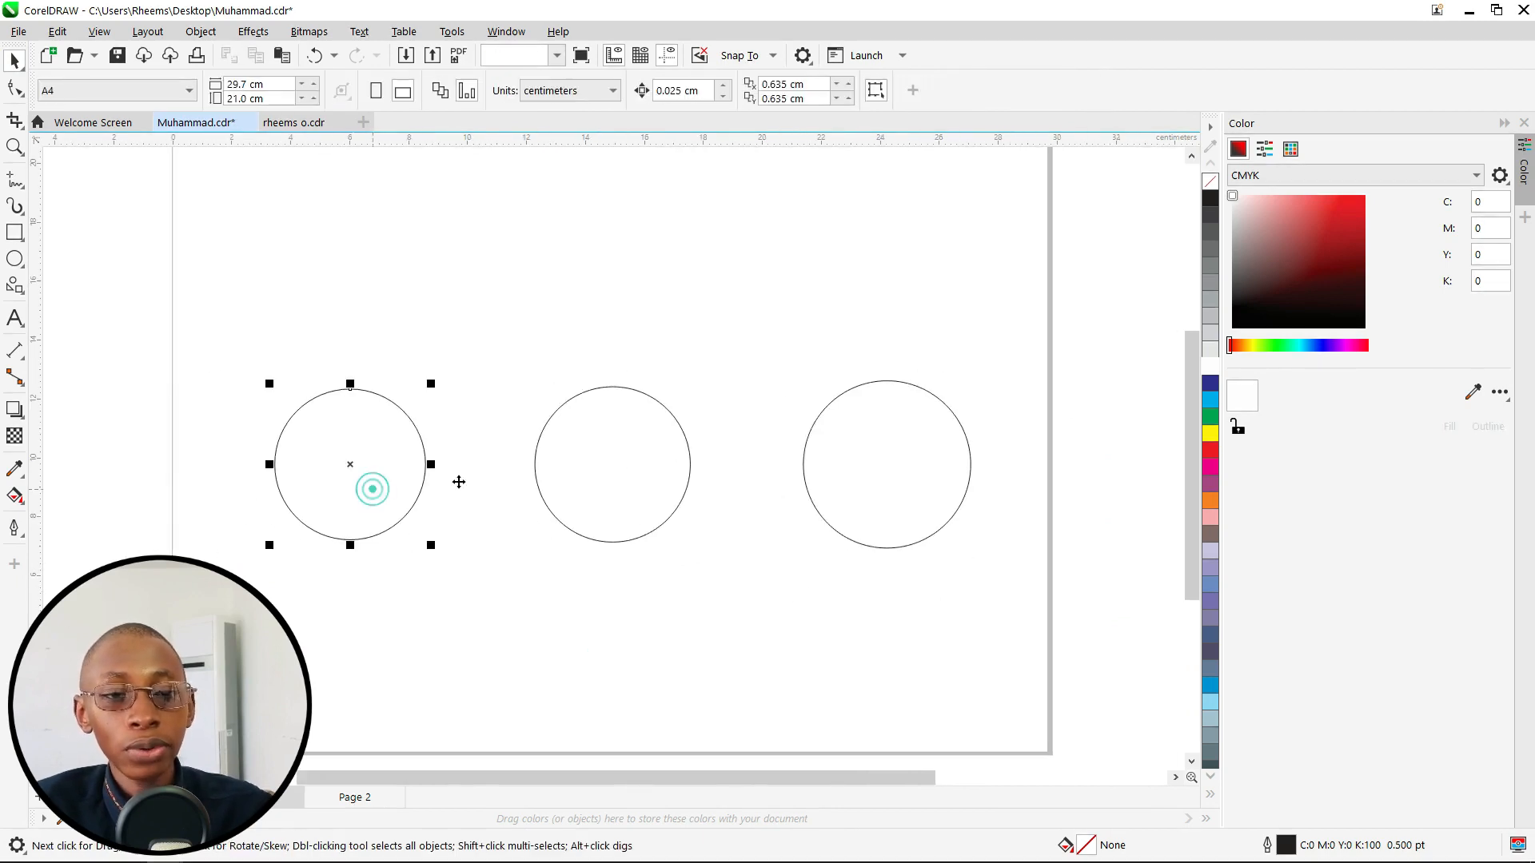
left_click(1210, 384)
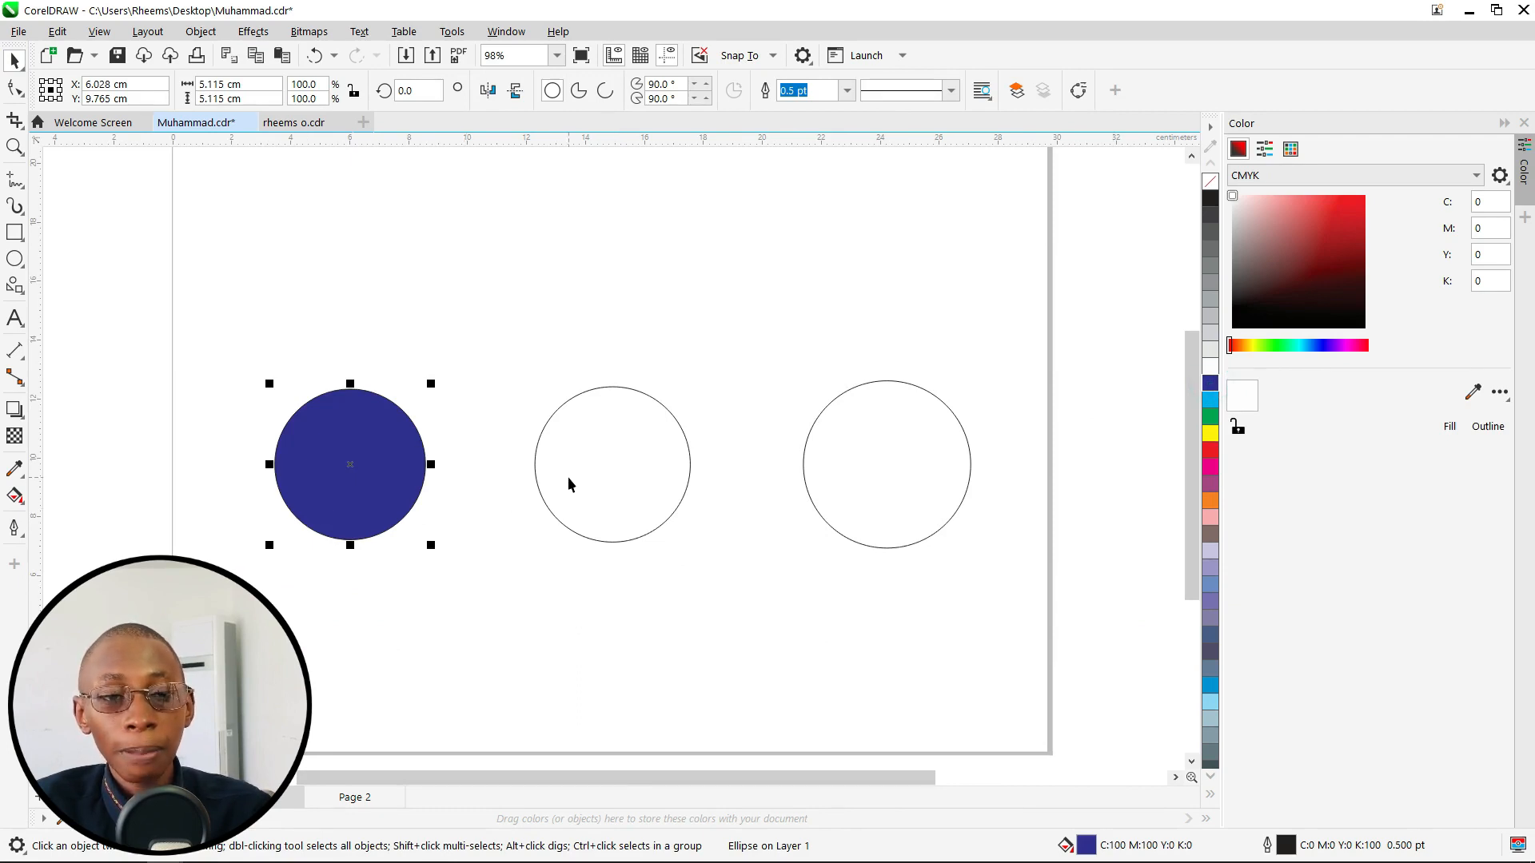
left_click(1210, 432)
left_click(550, 602)
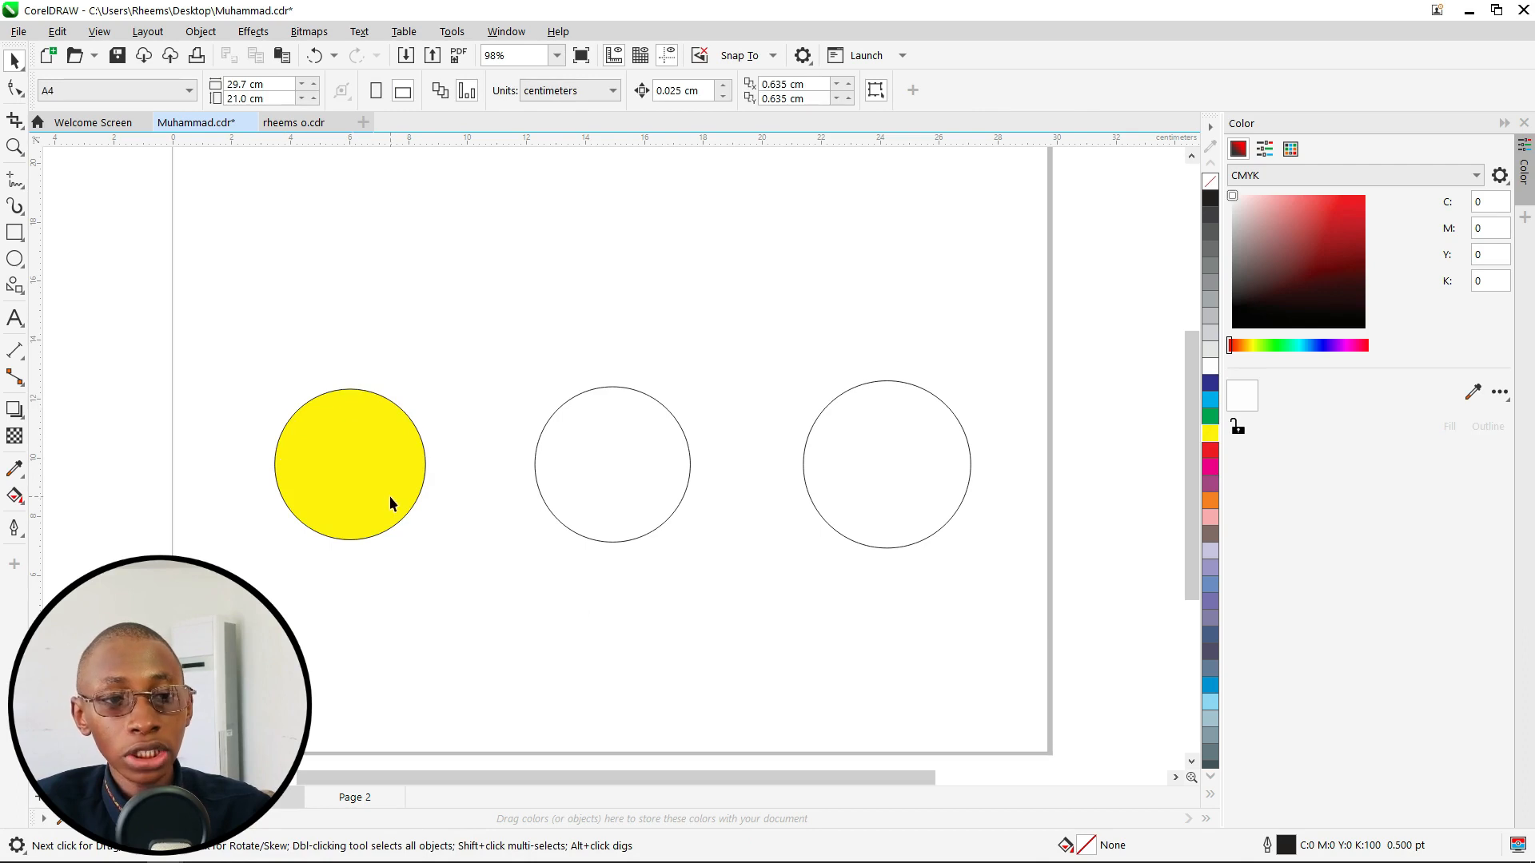
Set the yellow circle's outline width to 4.0 pt and leave the circle selected
scroll(390, 502, "up", 4)
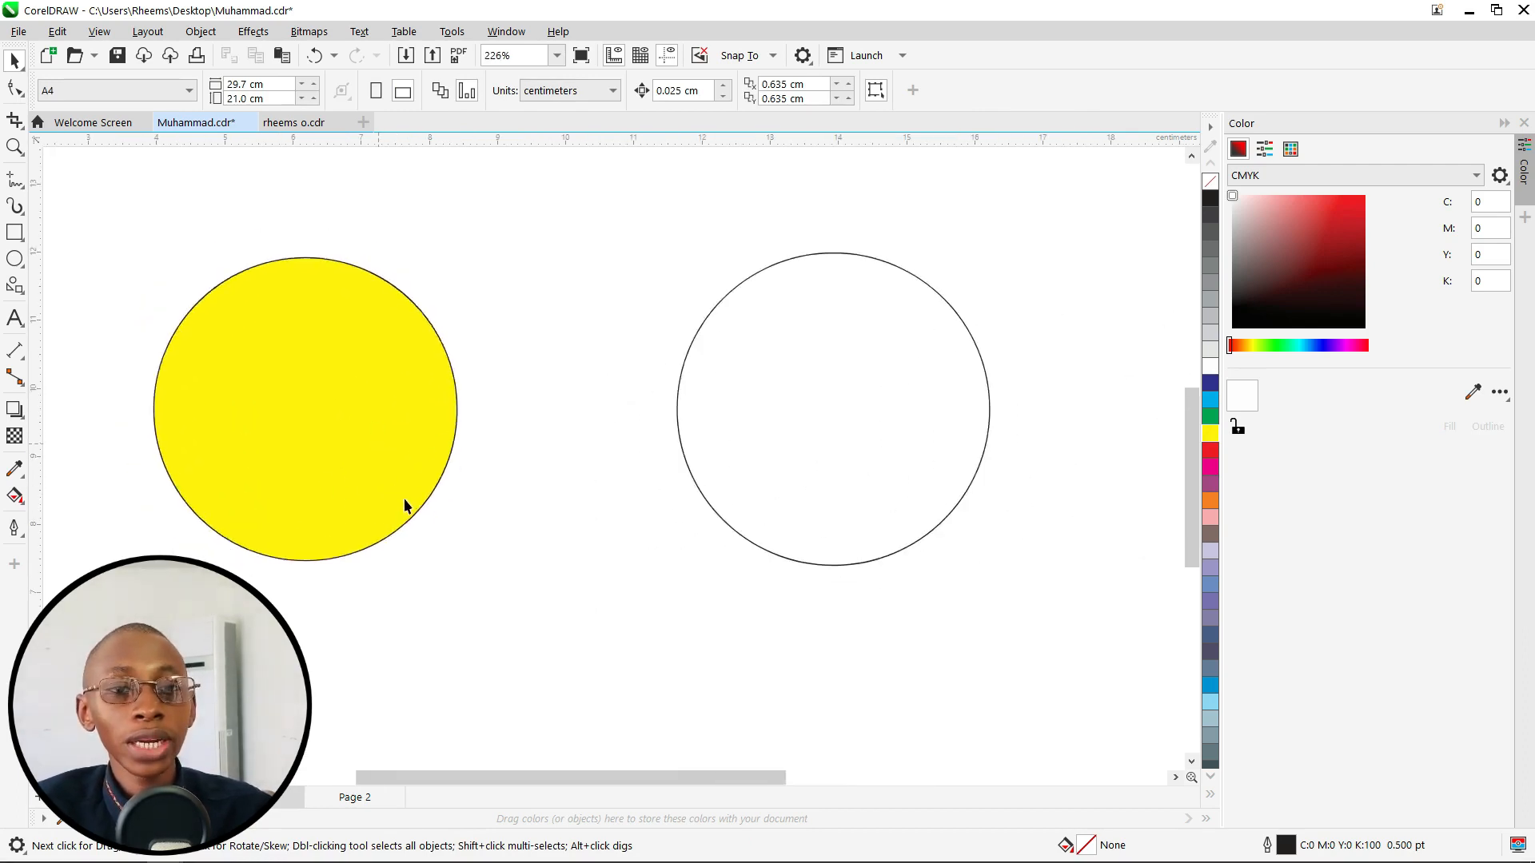
scroll(404, 506, "down", 4)
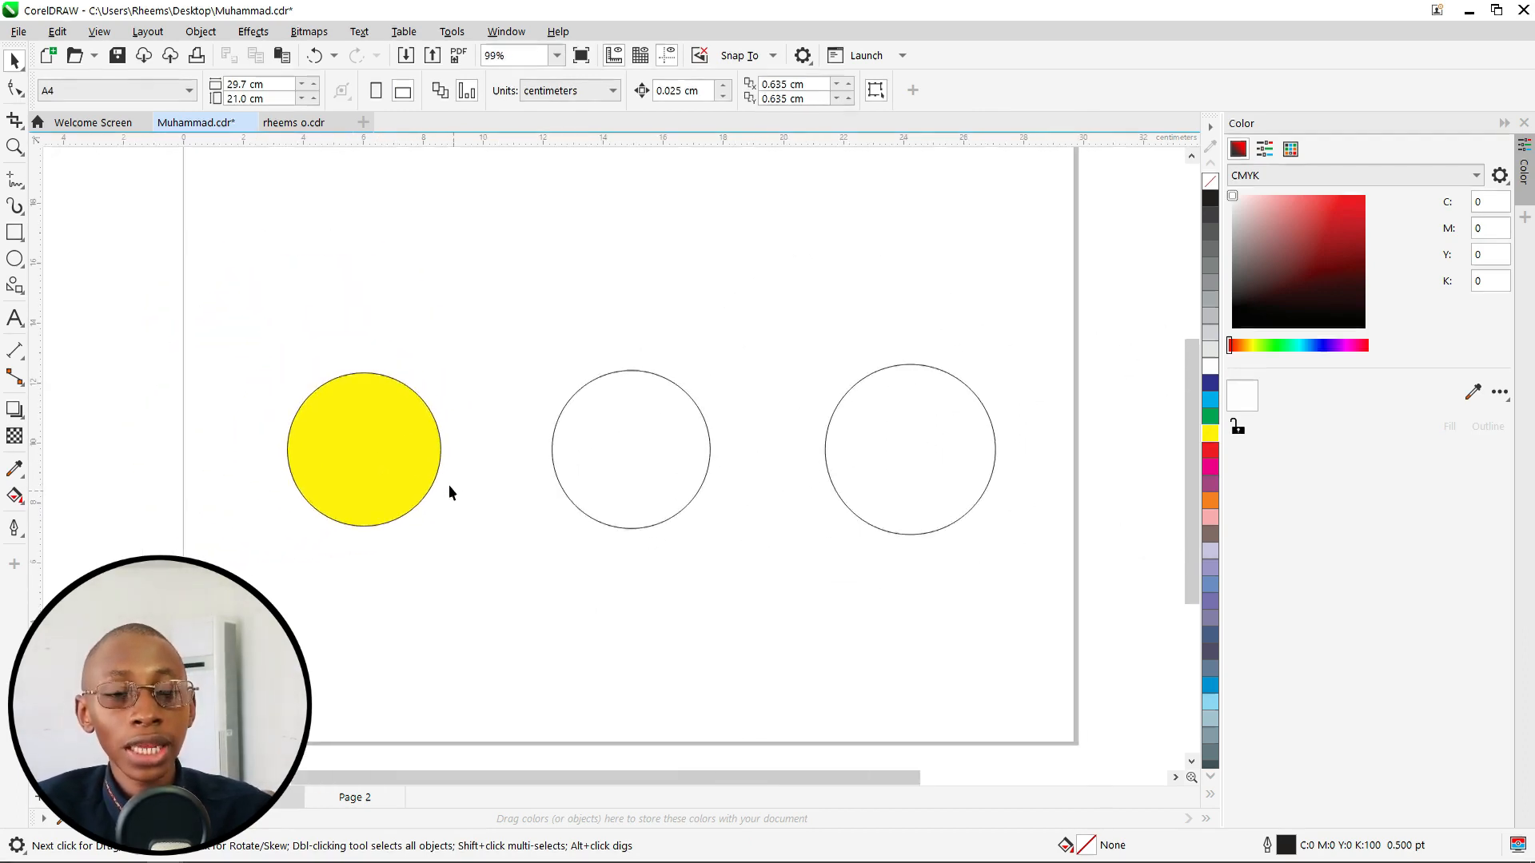
left_click(315, 475)
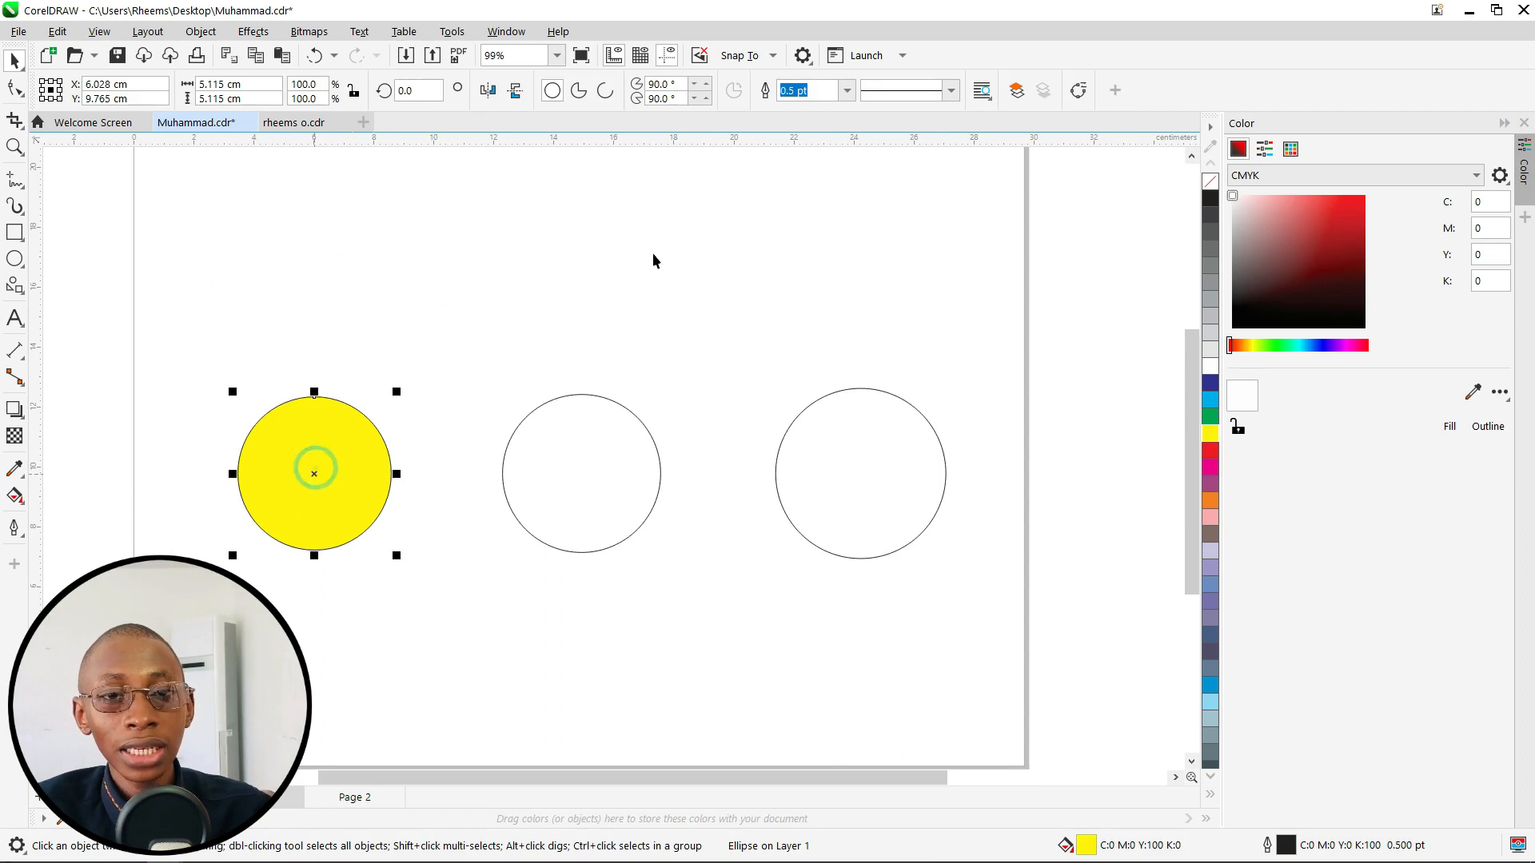
left_click(846, 92)
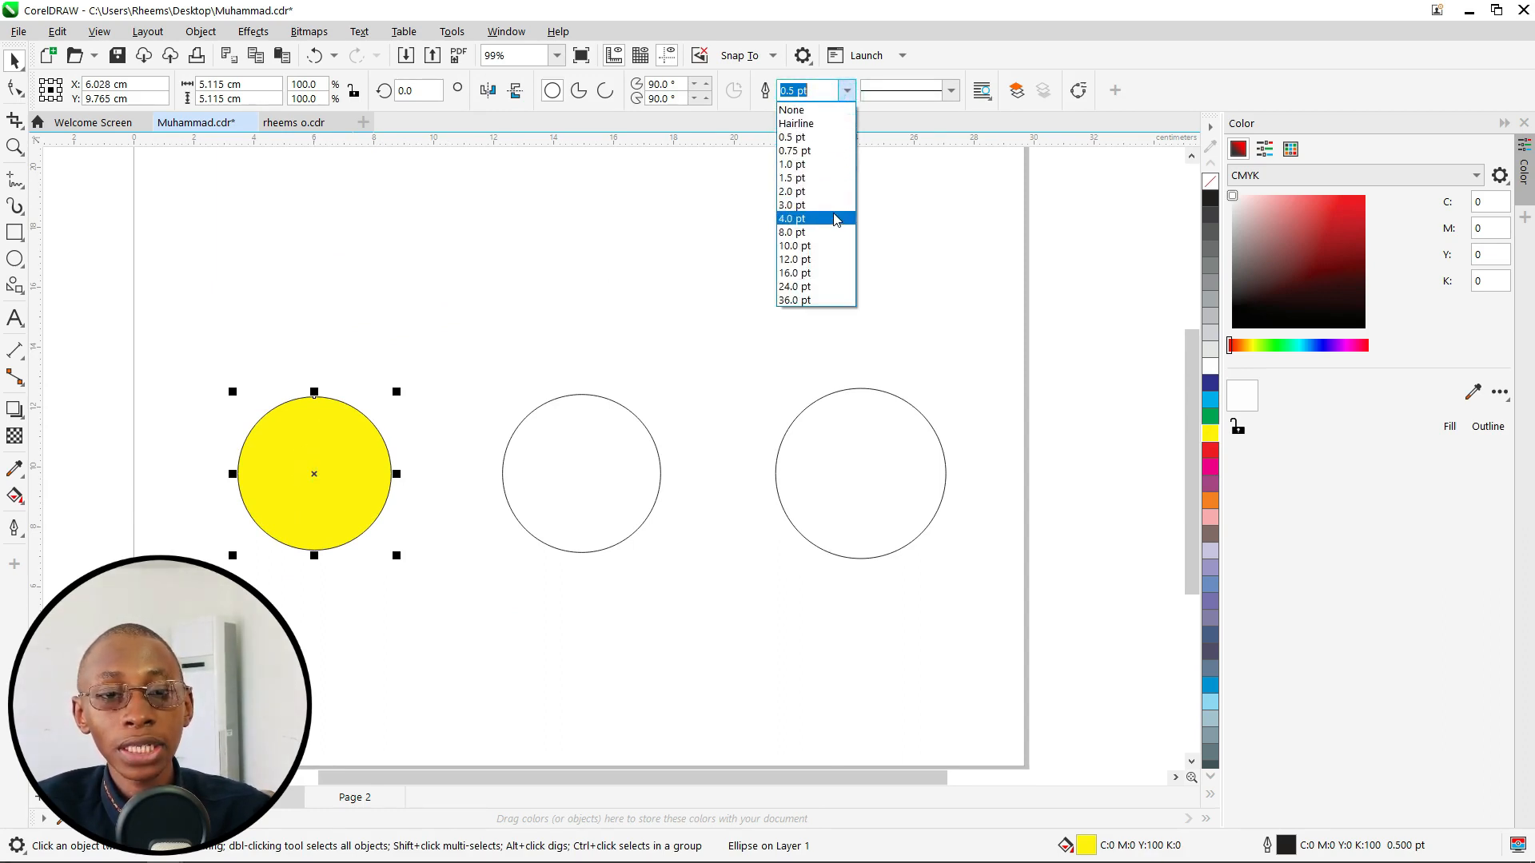
left_click(834, 219)
left_click(265, 257)
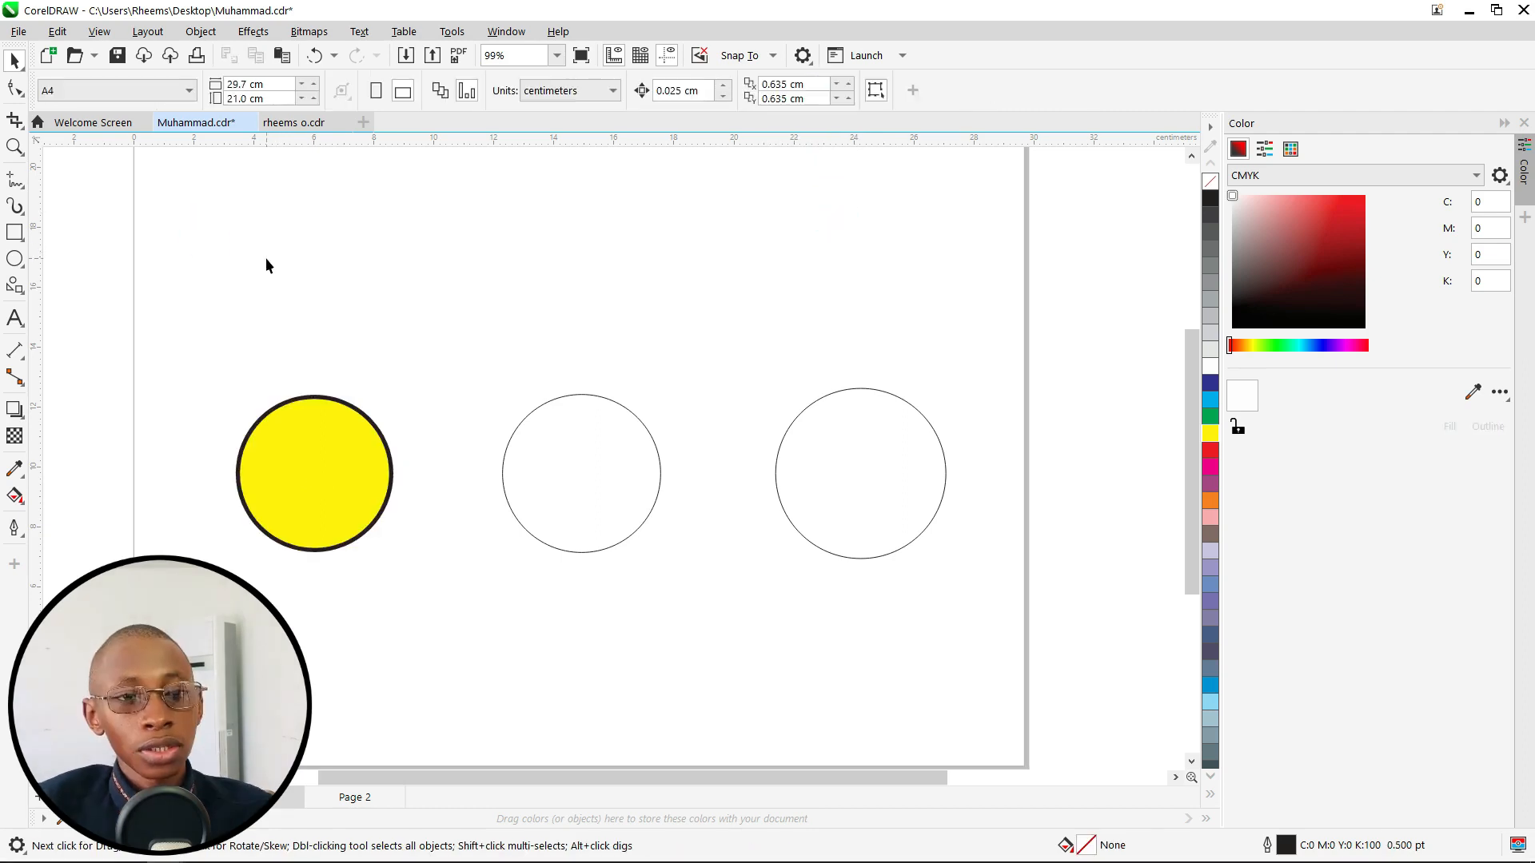
left_click(323, 462)
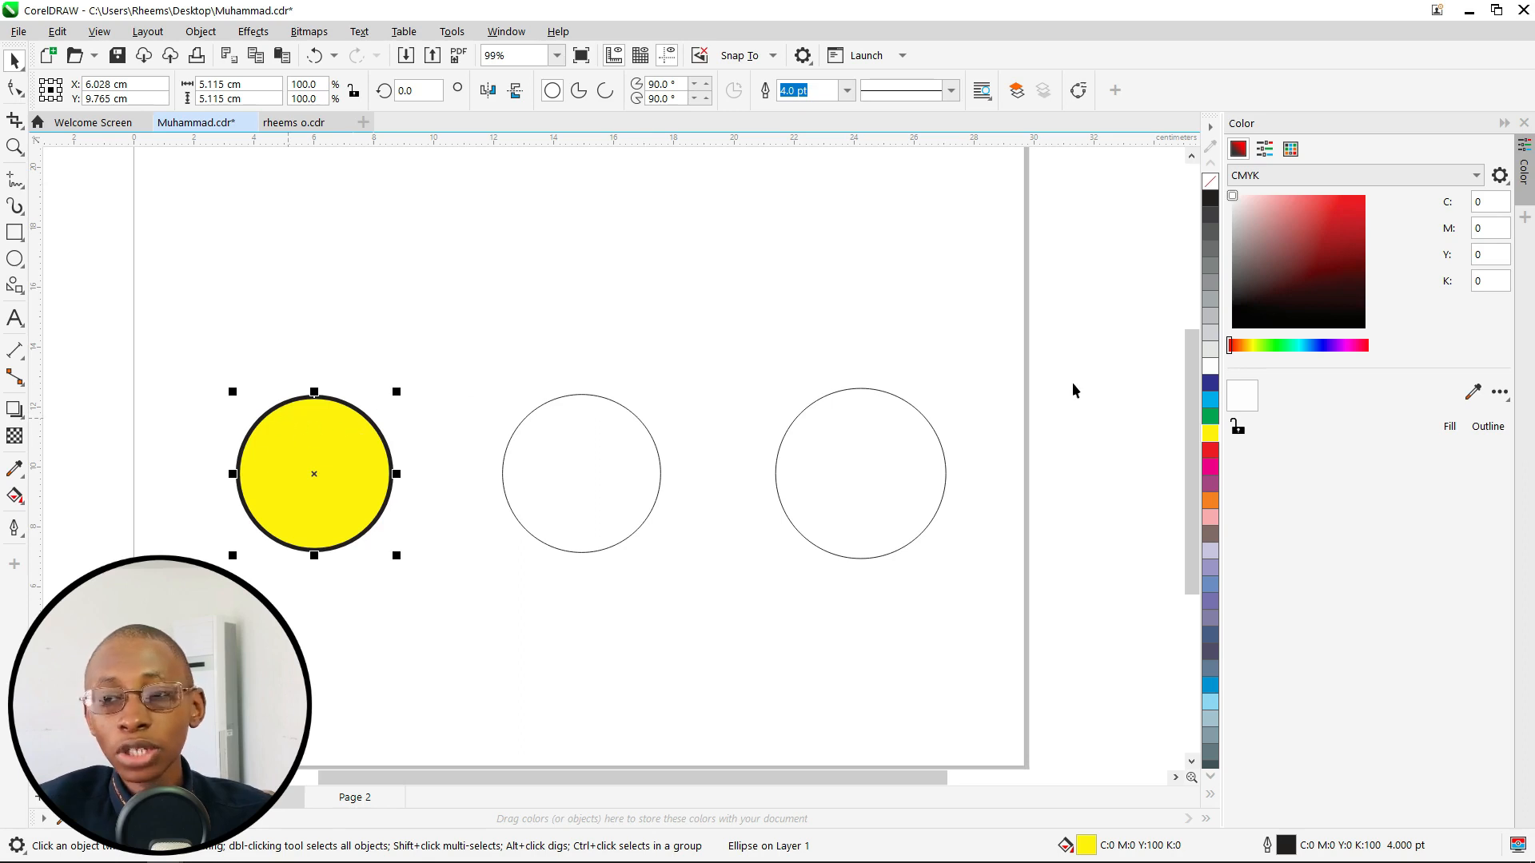
Try red for the leftmost circle's fill and outline, and replace it with a green fill and a yellow outline
right_click(1211, 453)
left_click(1210, 452)
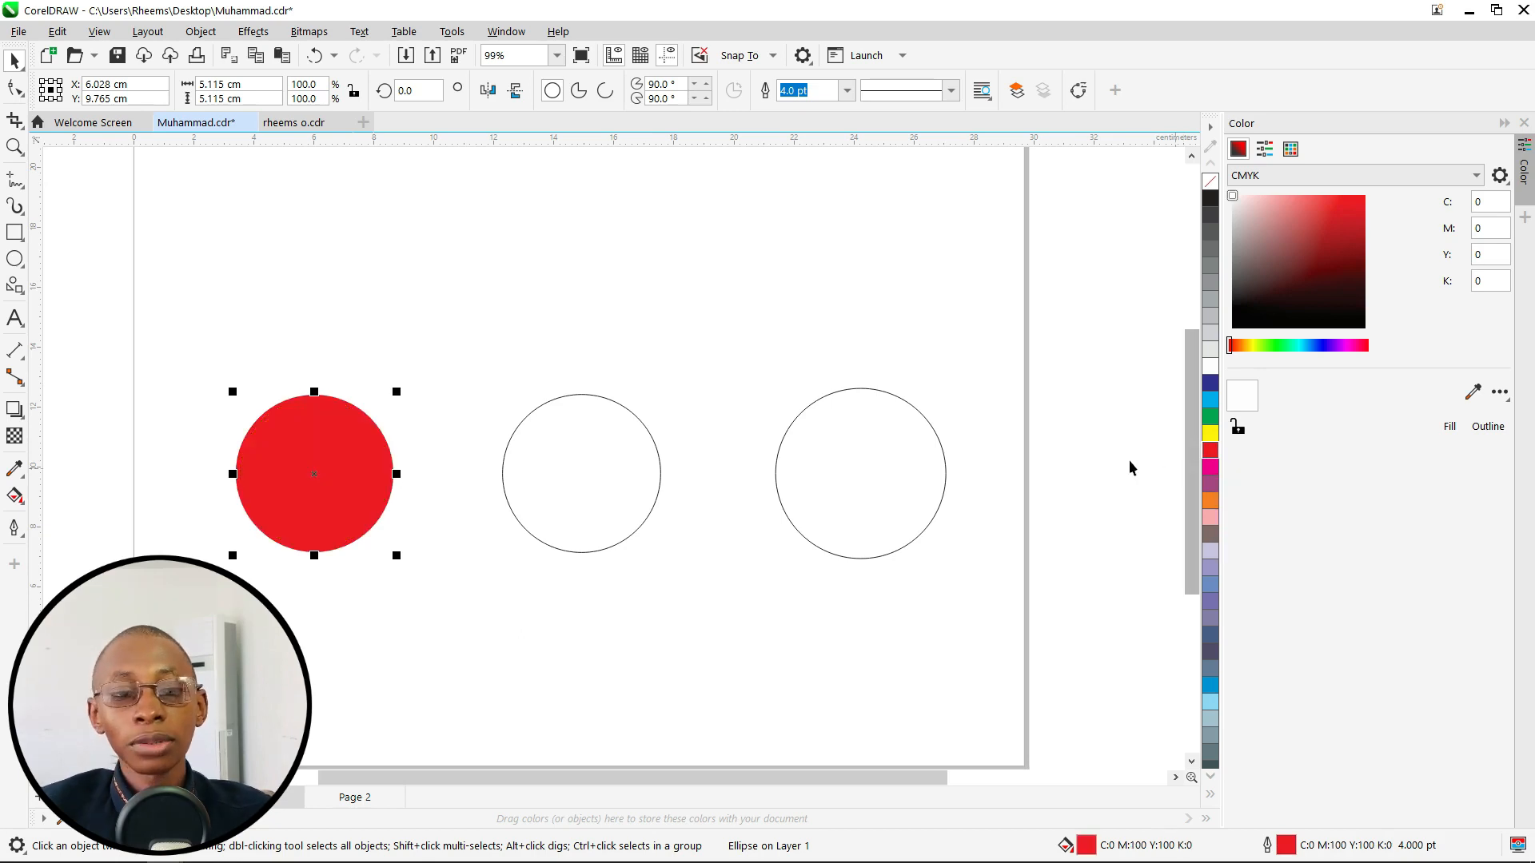
left_click(1211, 417)
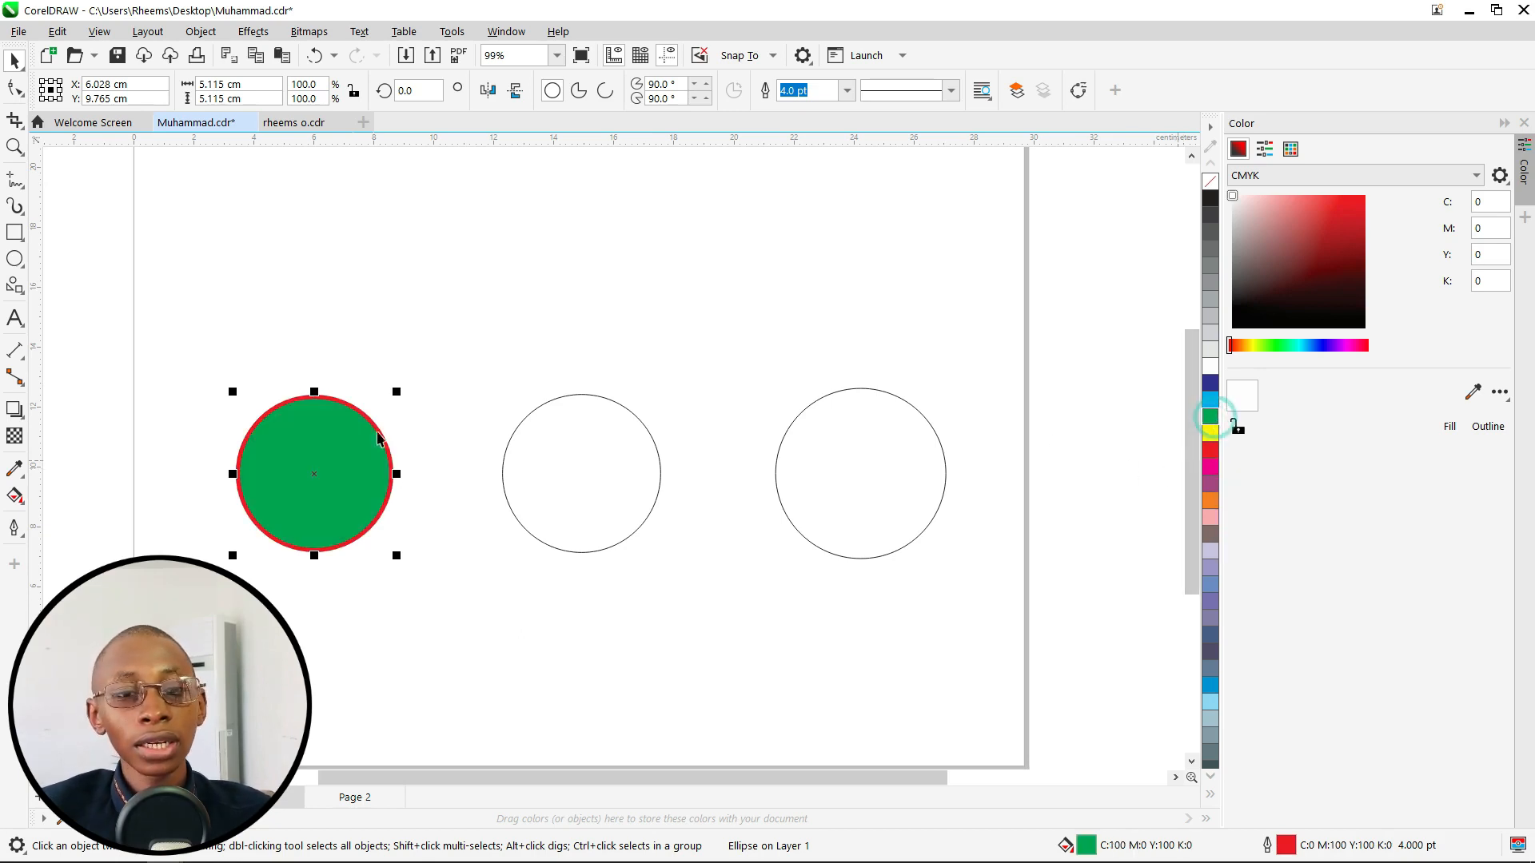
right_click(1210, 433)
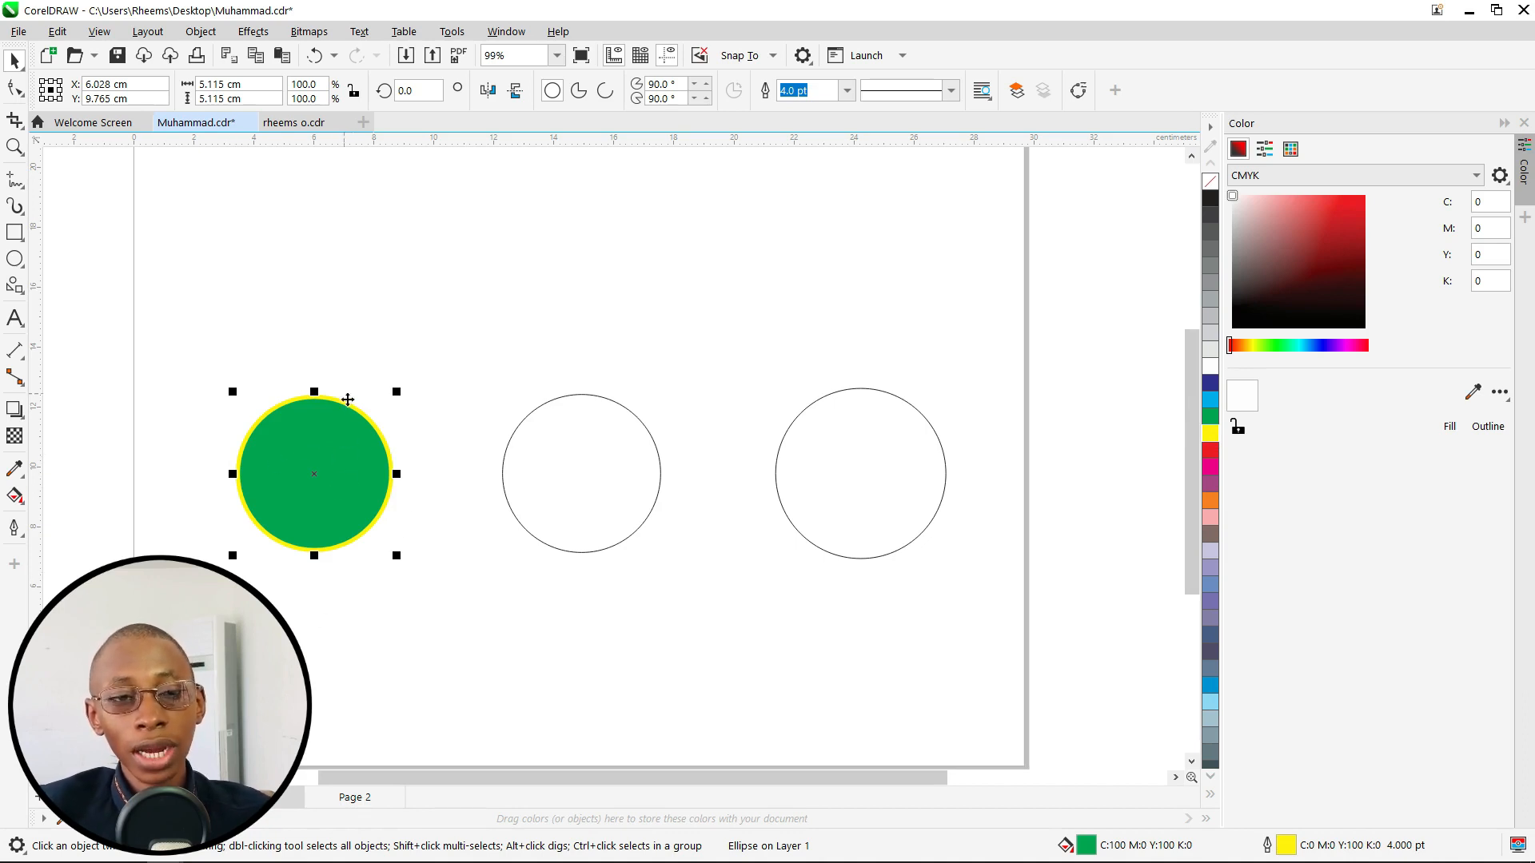
Apply a diagonal green-to-yellow linear fountain fill across the leftmost circle, with the midpoint shifted towards the green end
left_click(13, 499)
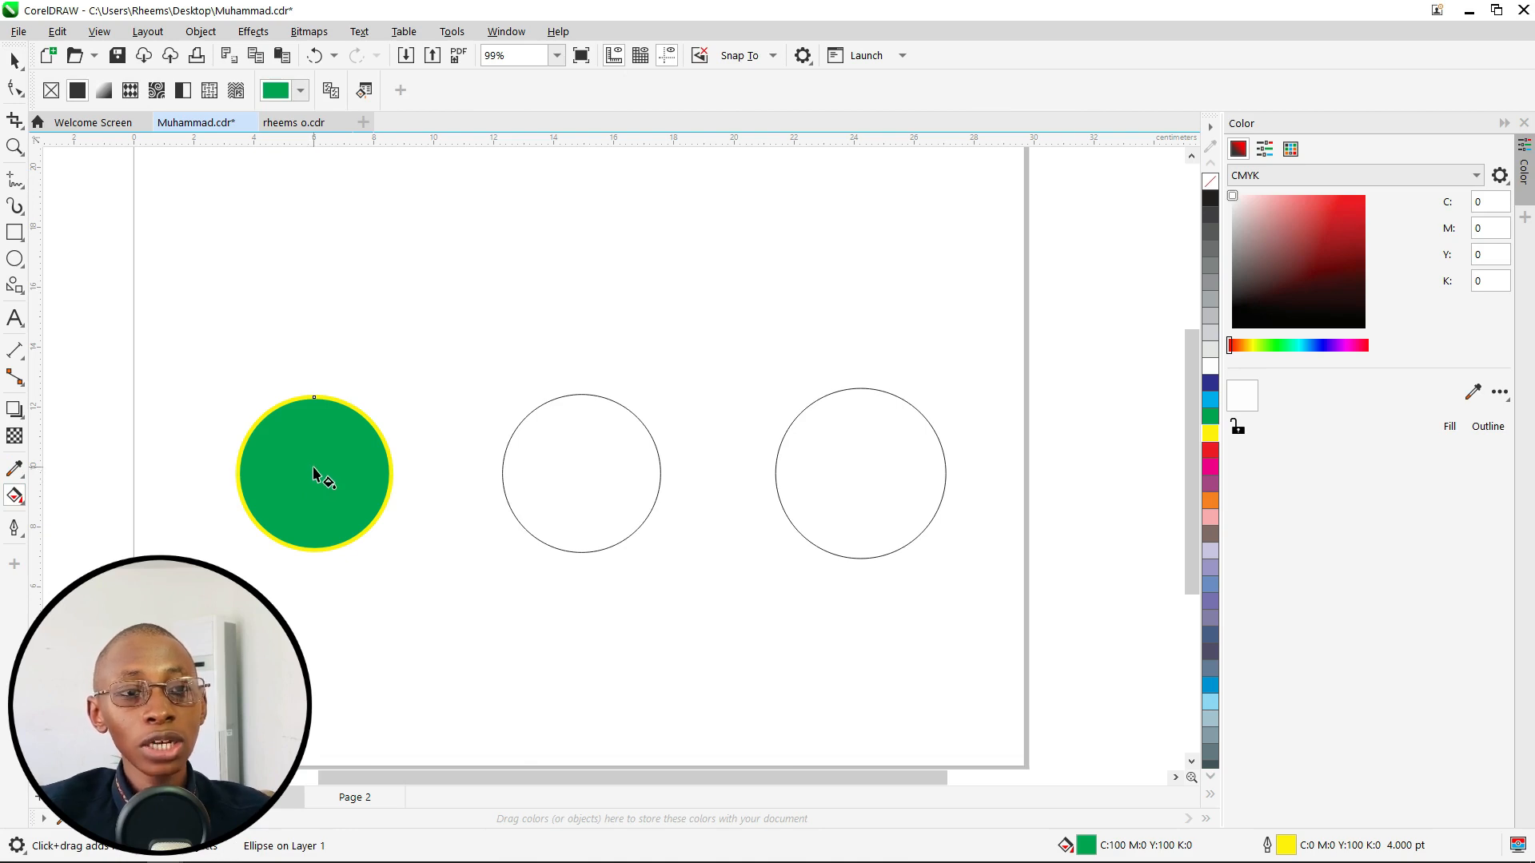
left_click_drag(313, 478, 368, 405)
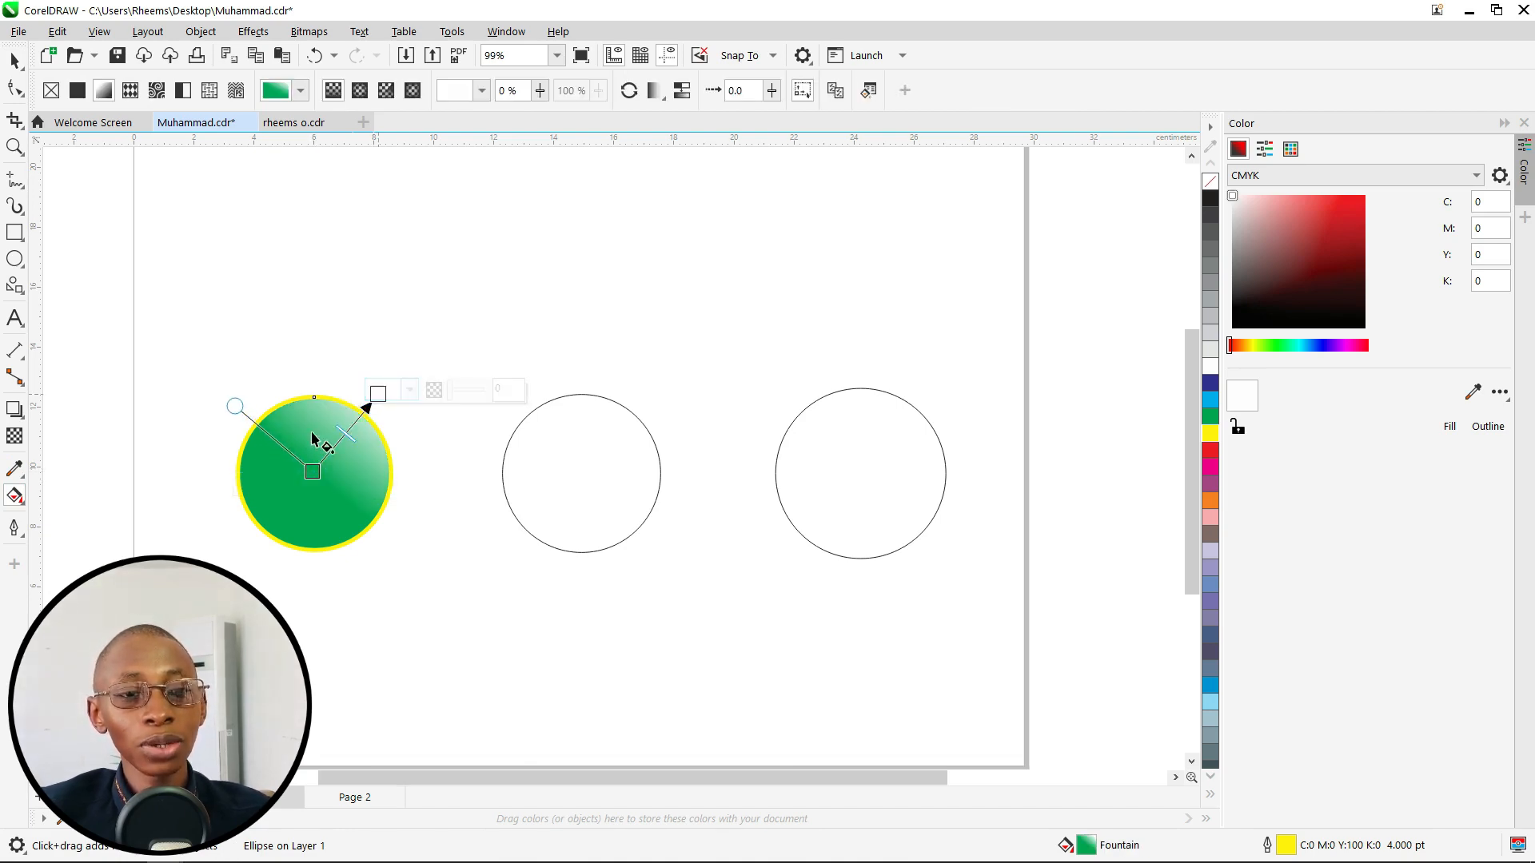
scroll(291, 456, "up", 3)
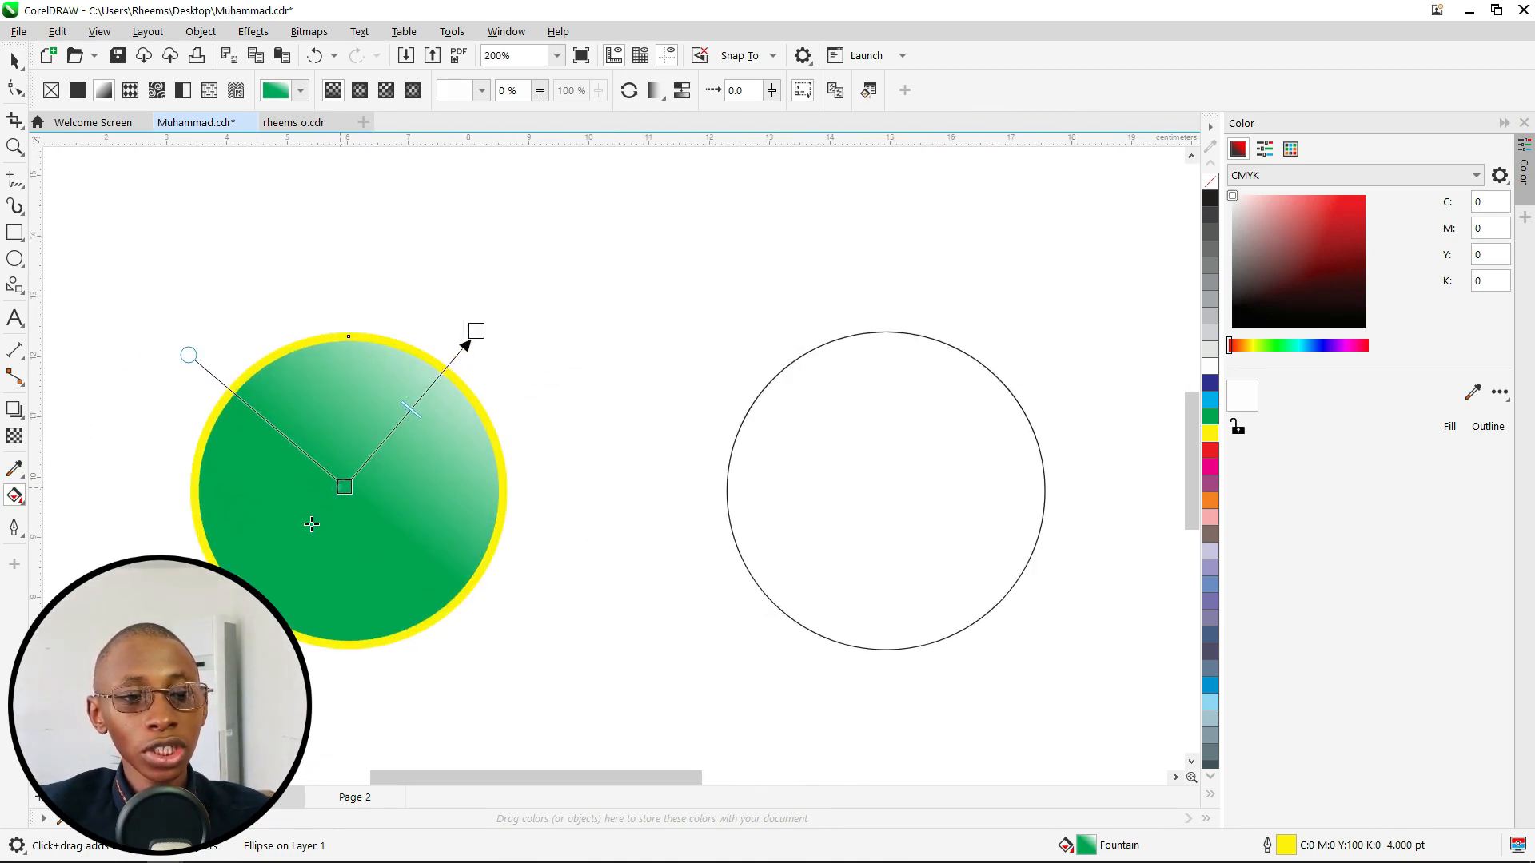
left_click_drag(344, 487, 295, 559)
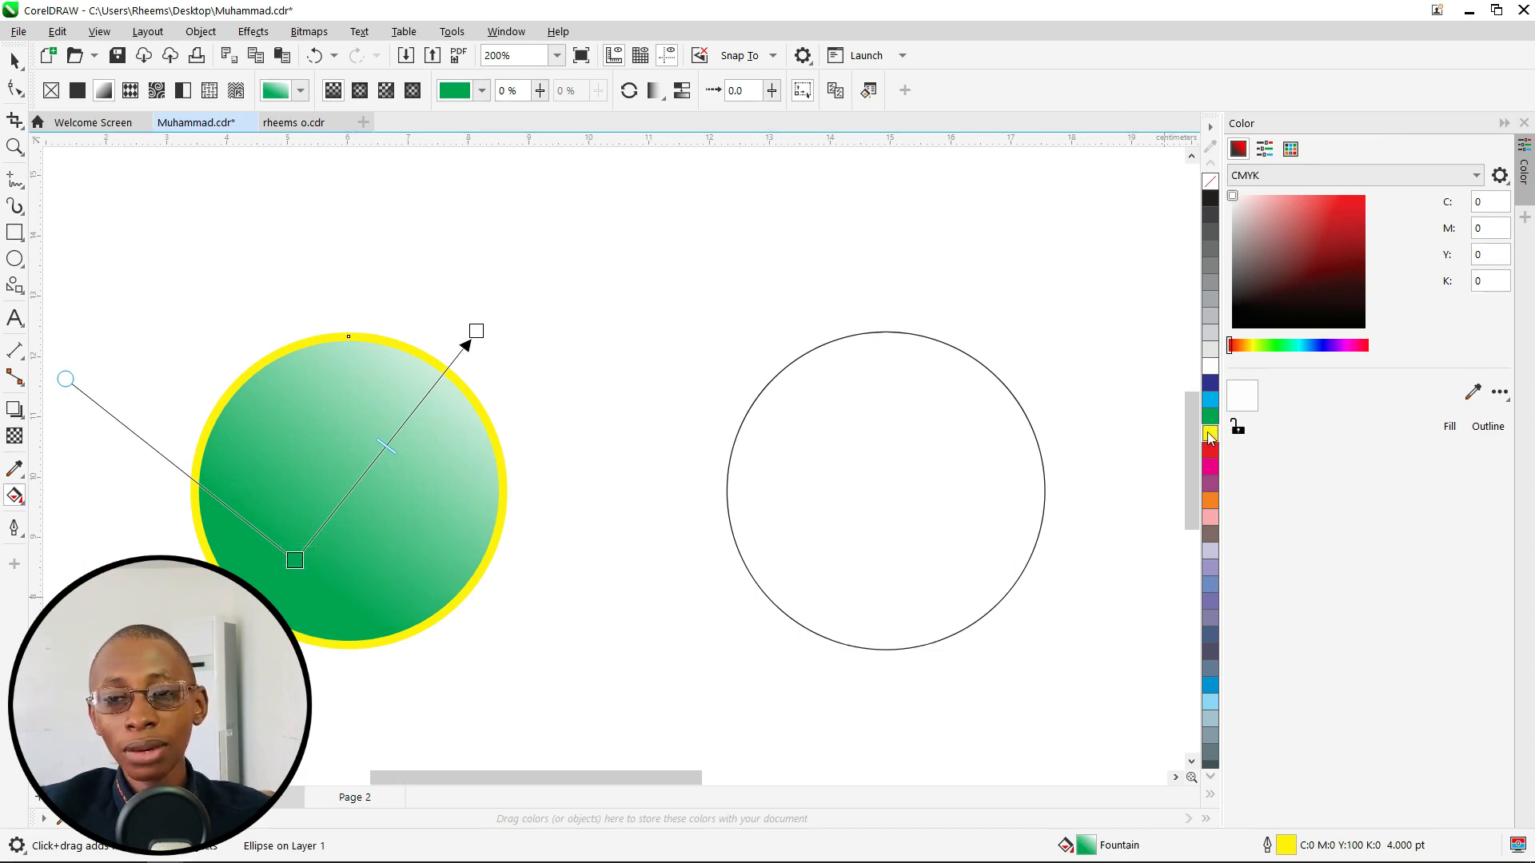
left_click_drag(1210, 433, 476, 331)
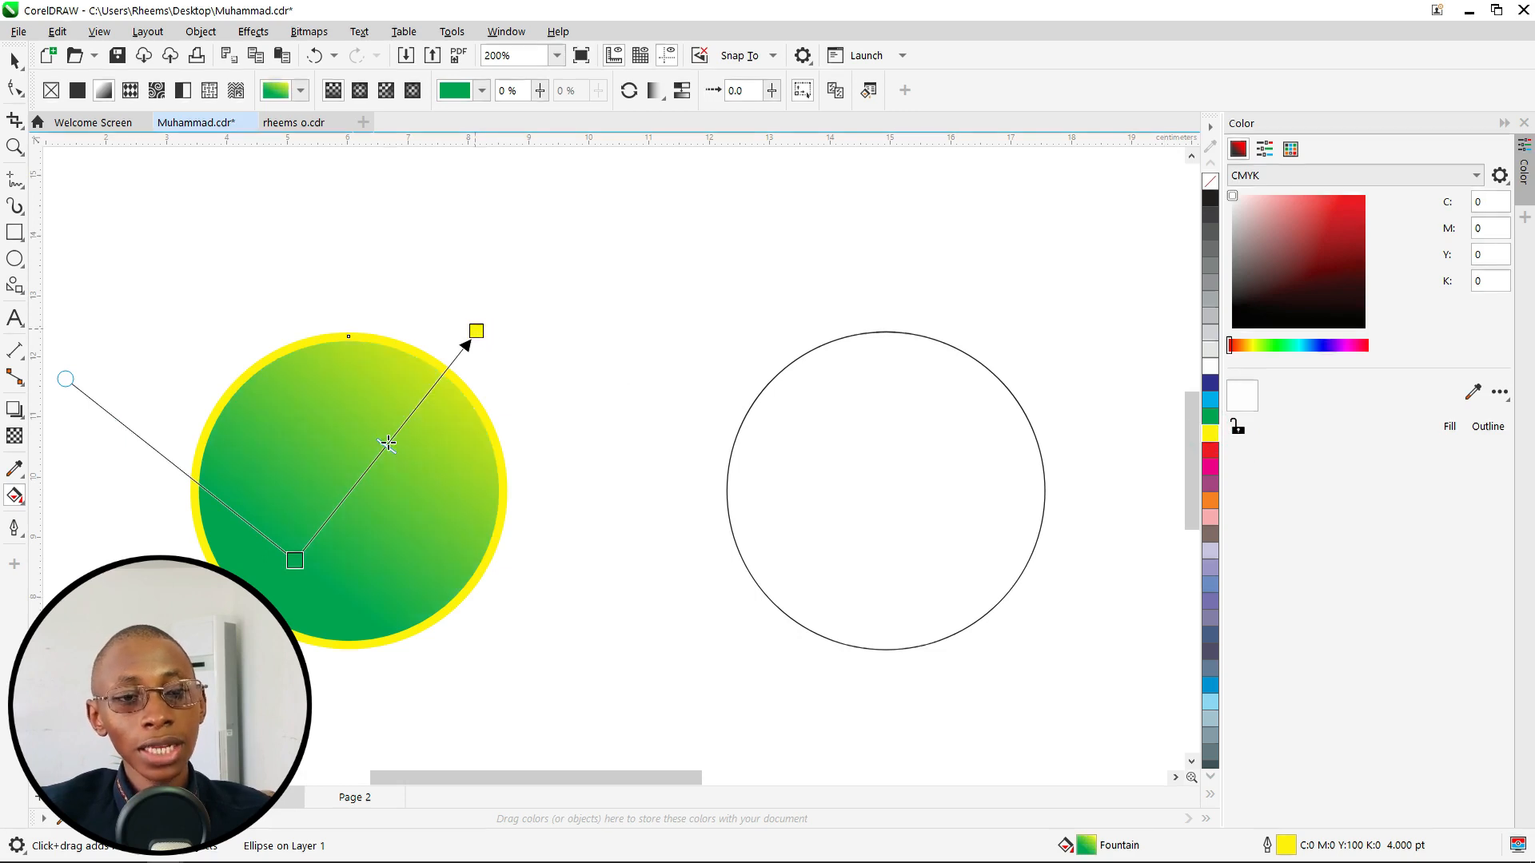
left_click_drag(350, 491, 364, 480)
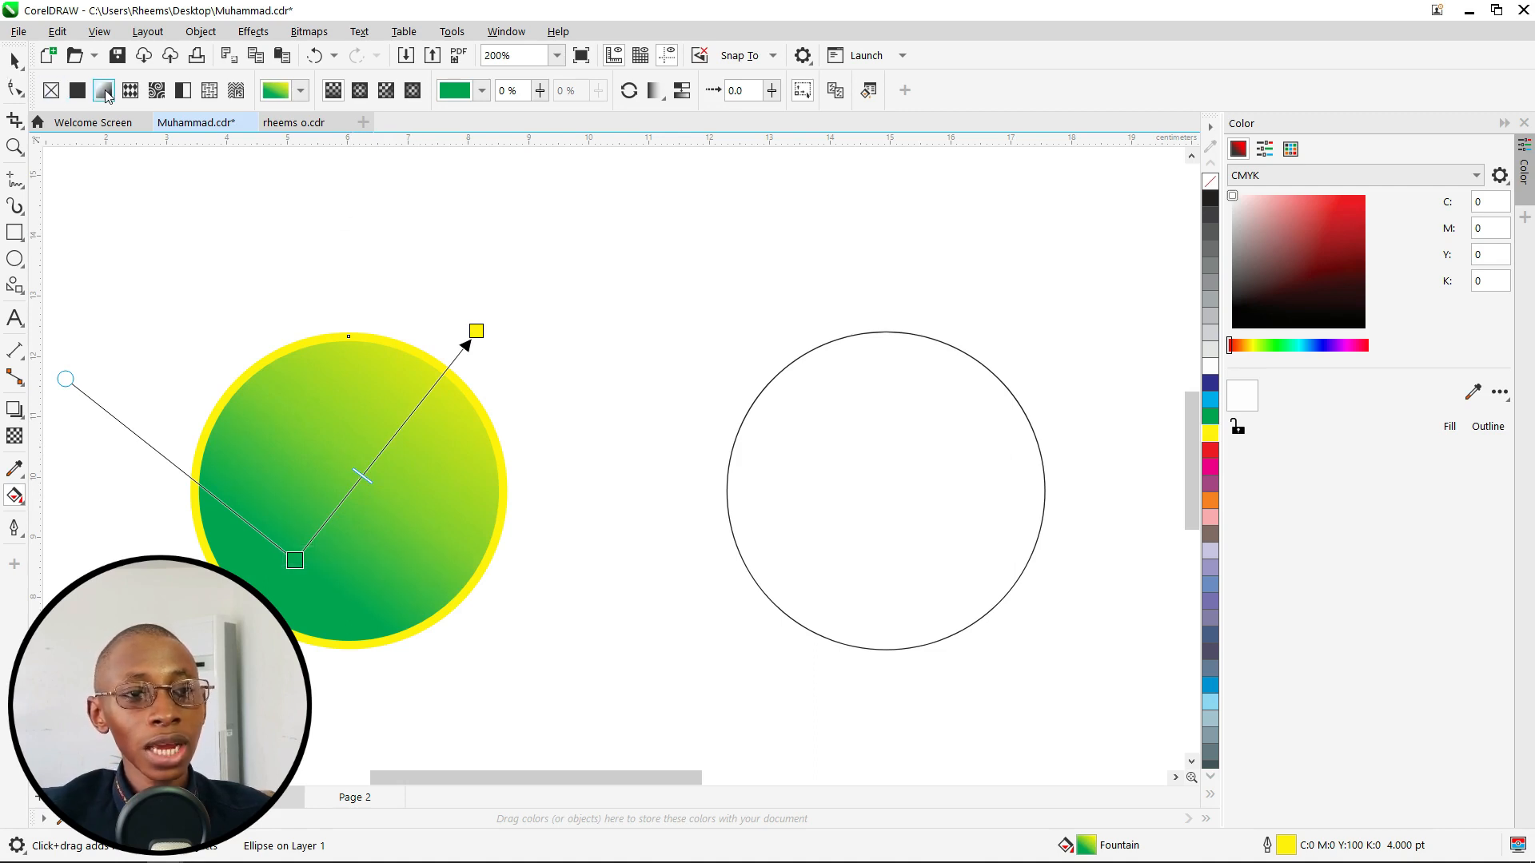
Make the leftmost circle's fountain fill elliptical, centre its yellow core in the circle and shrink the gradient's extent
left_click(358, 92)
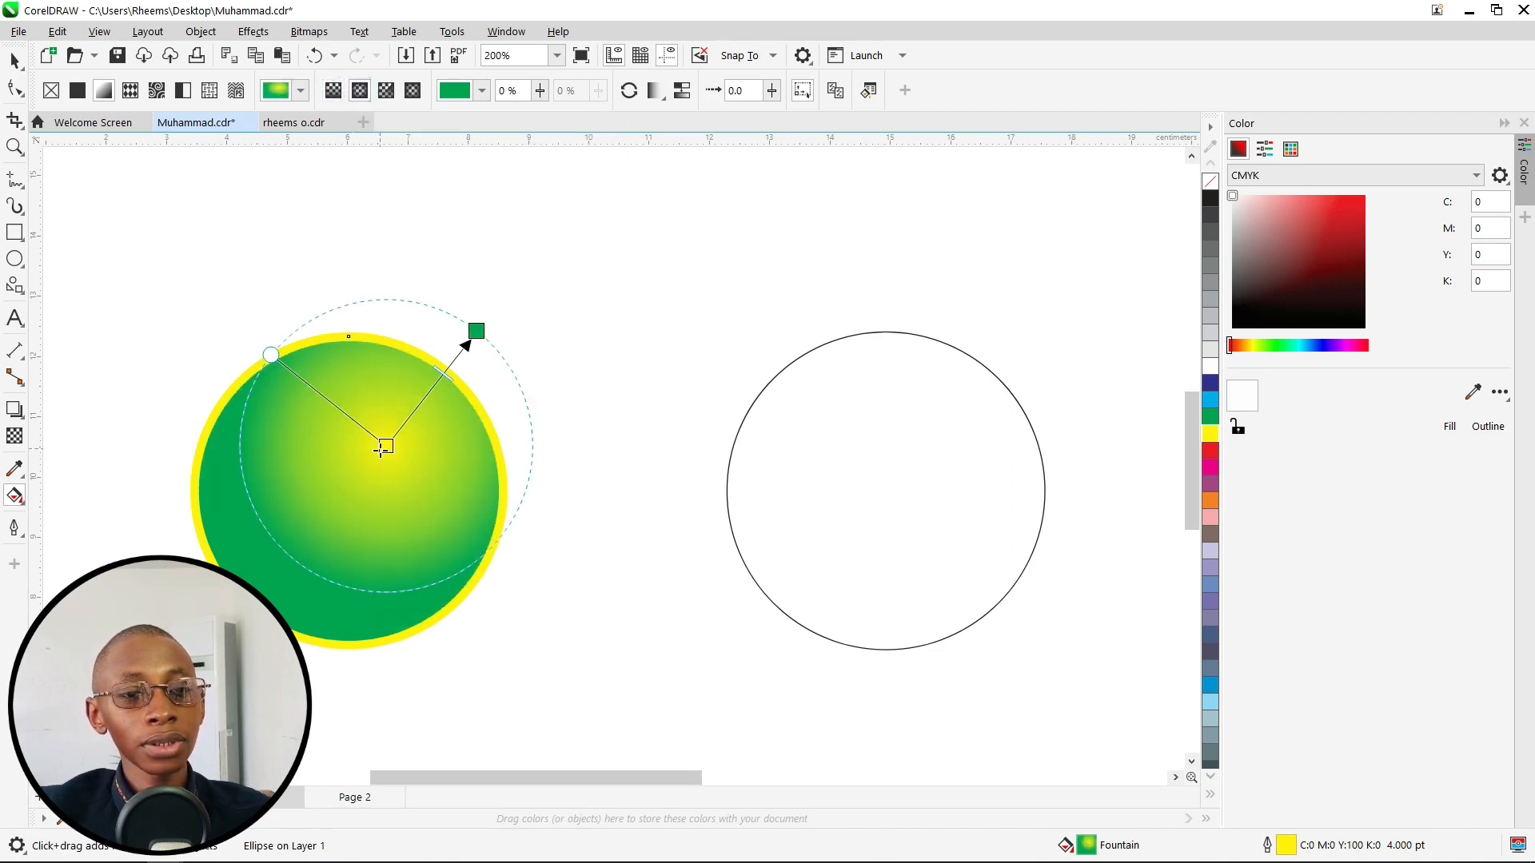
left_click_drag(381, 450, 349, 494)
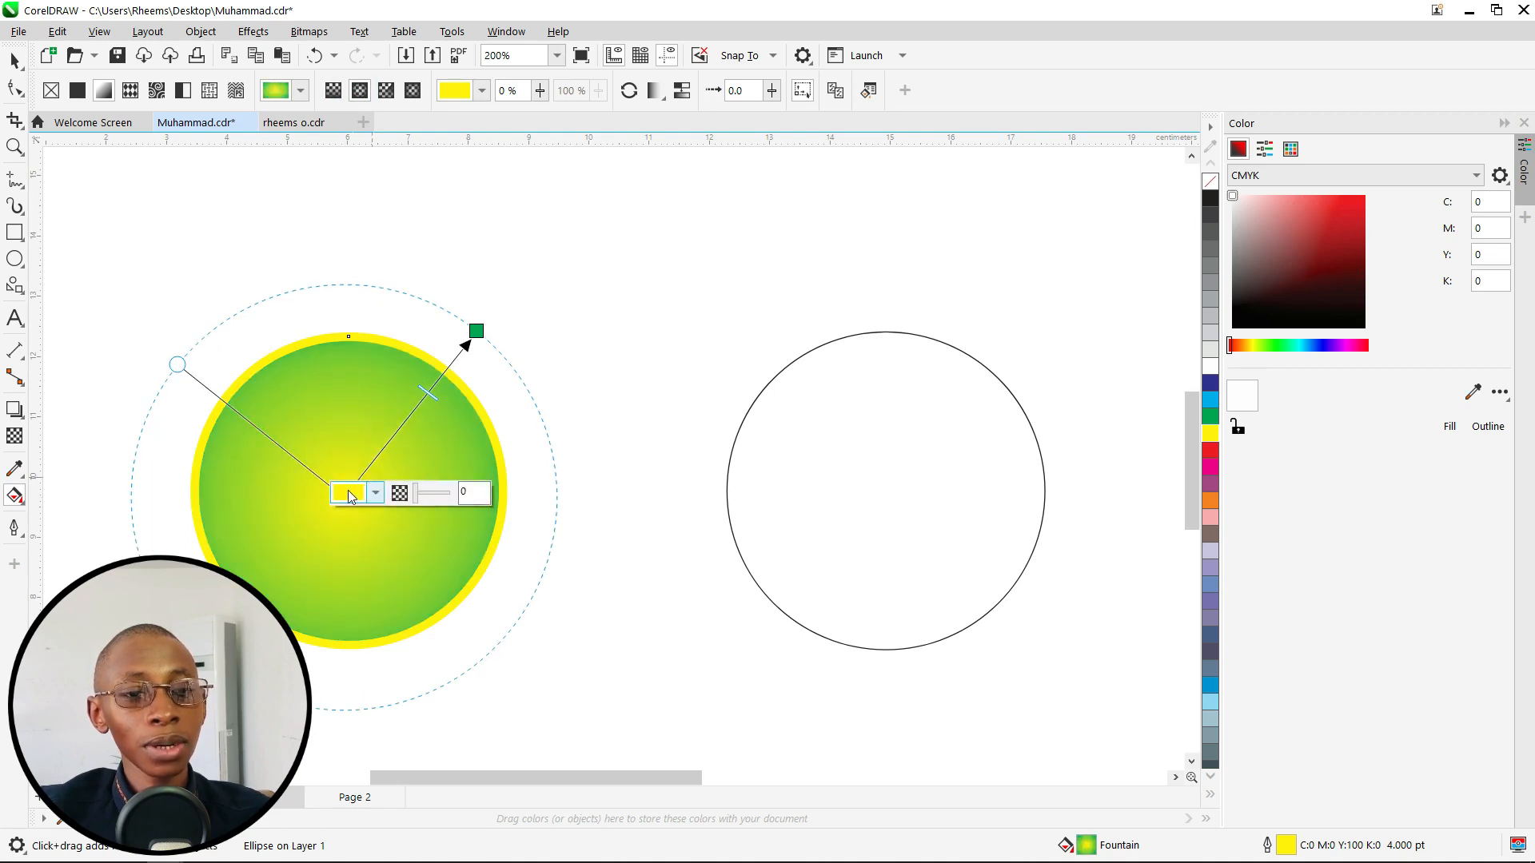
mouse_move(180, 363)
left_mouse_down()
mouse_move(247, 414)
mouse_move(191, 352)
left_mouse_up()
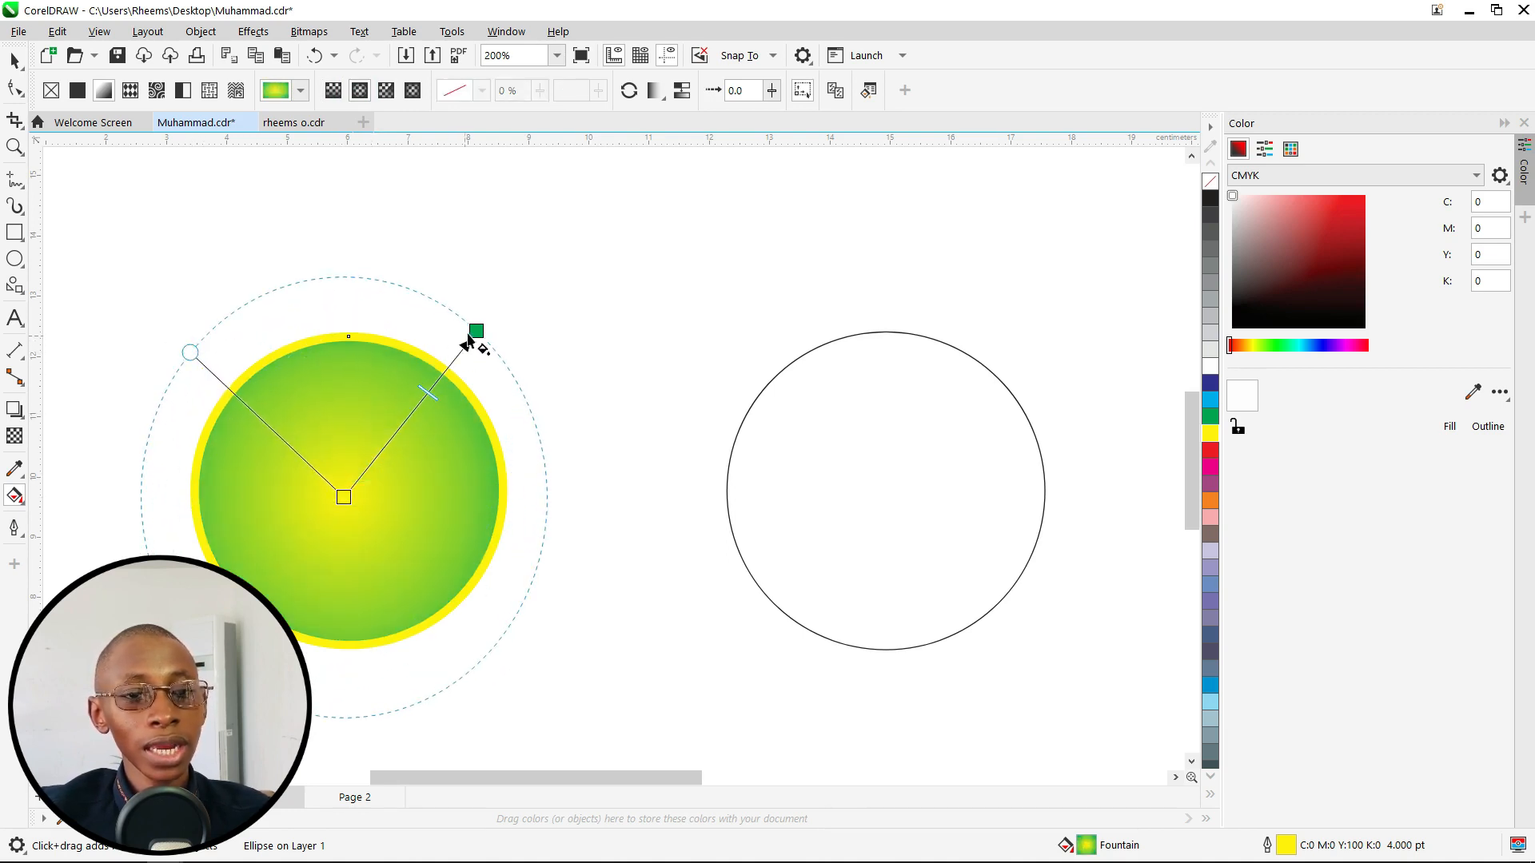
left_click_drag(452, 351, 375, 433)
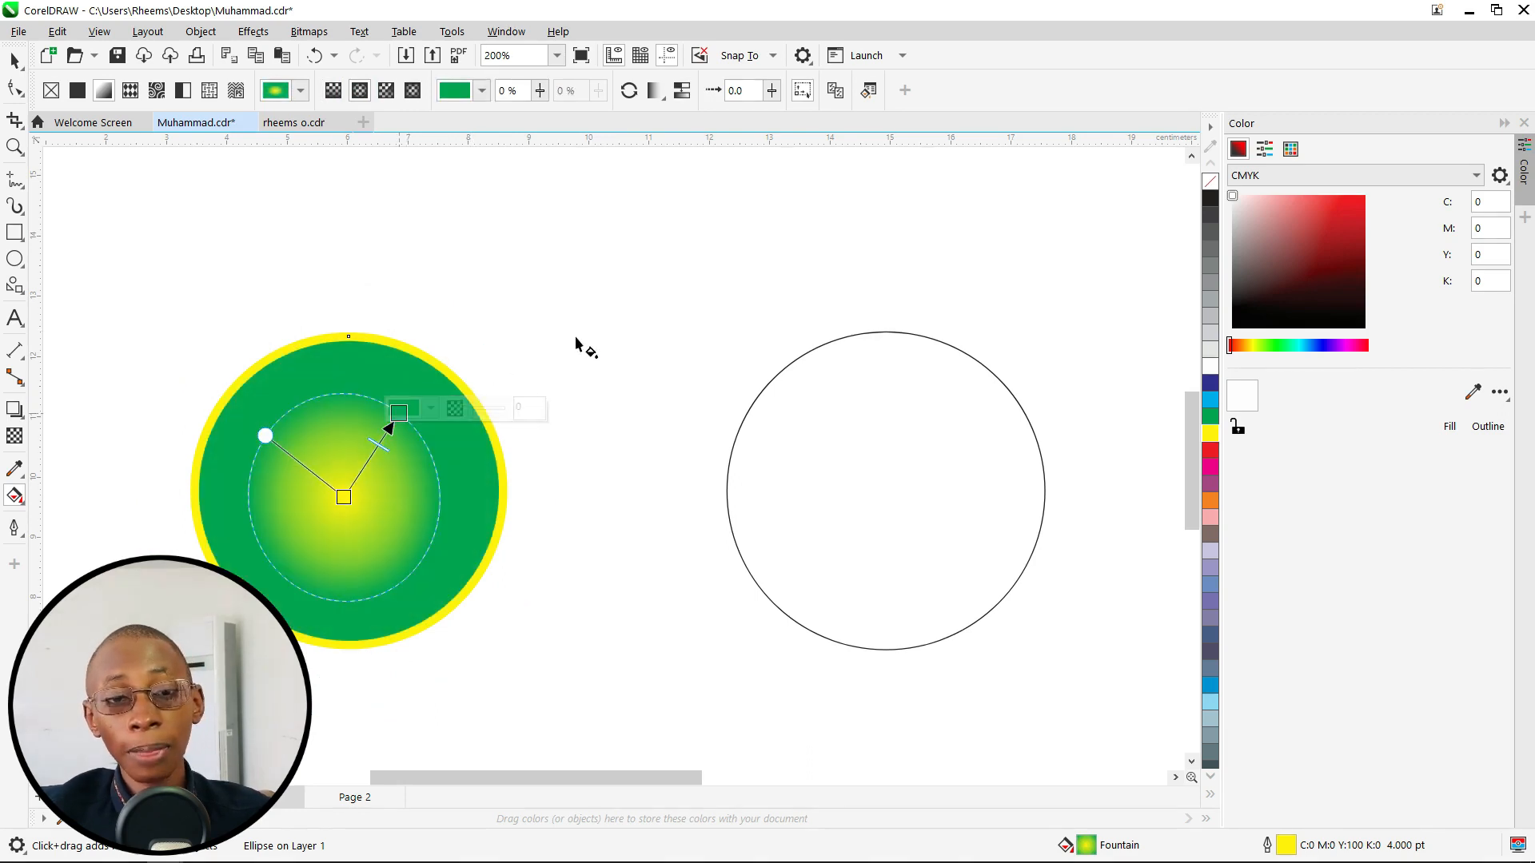
left_click(15, 62)
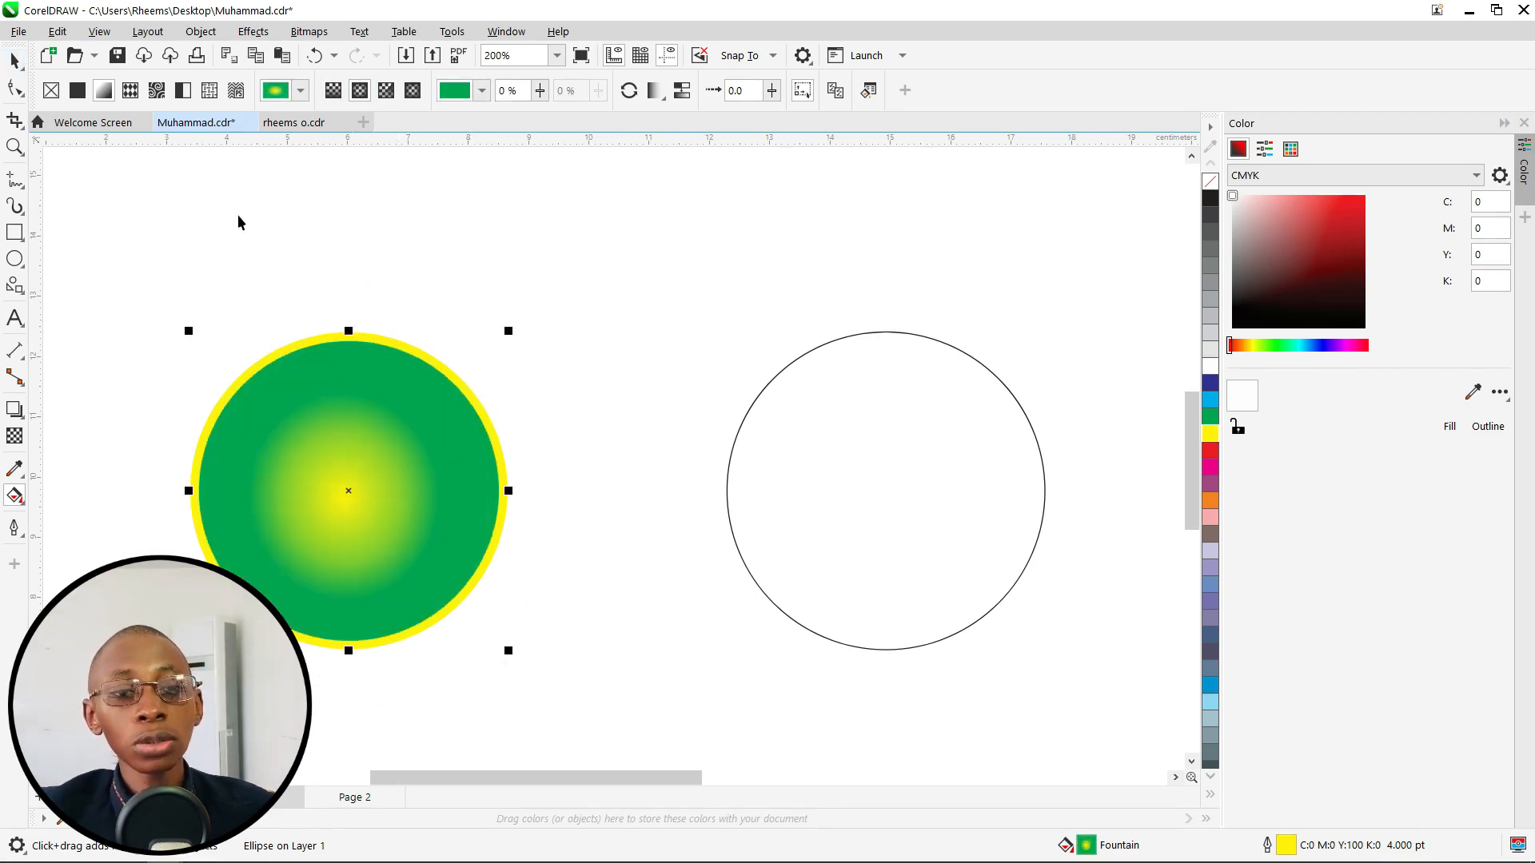
Apply a vector pattern fill to the middle circle
scroll(558, 351, "down", 2)
left_click_drag(763, 437, 600, 478)
left_click(549, 450)
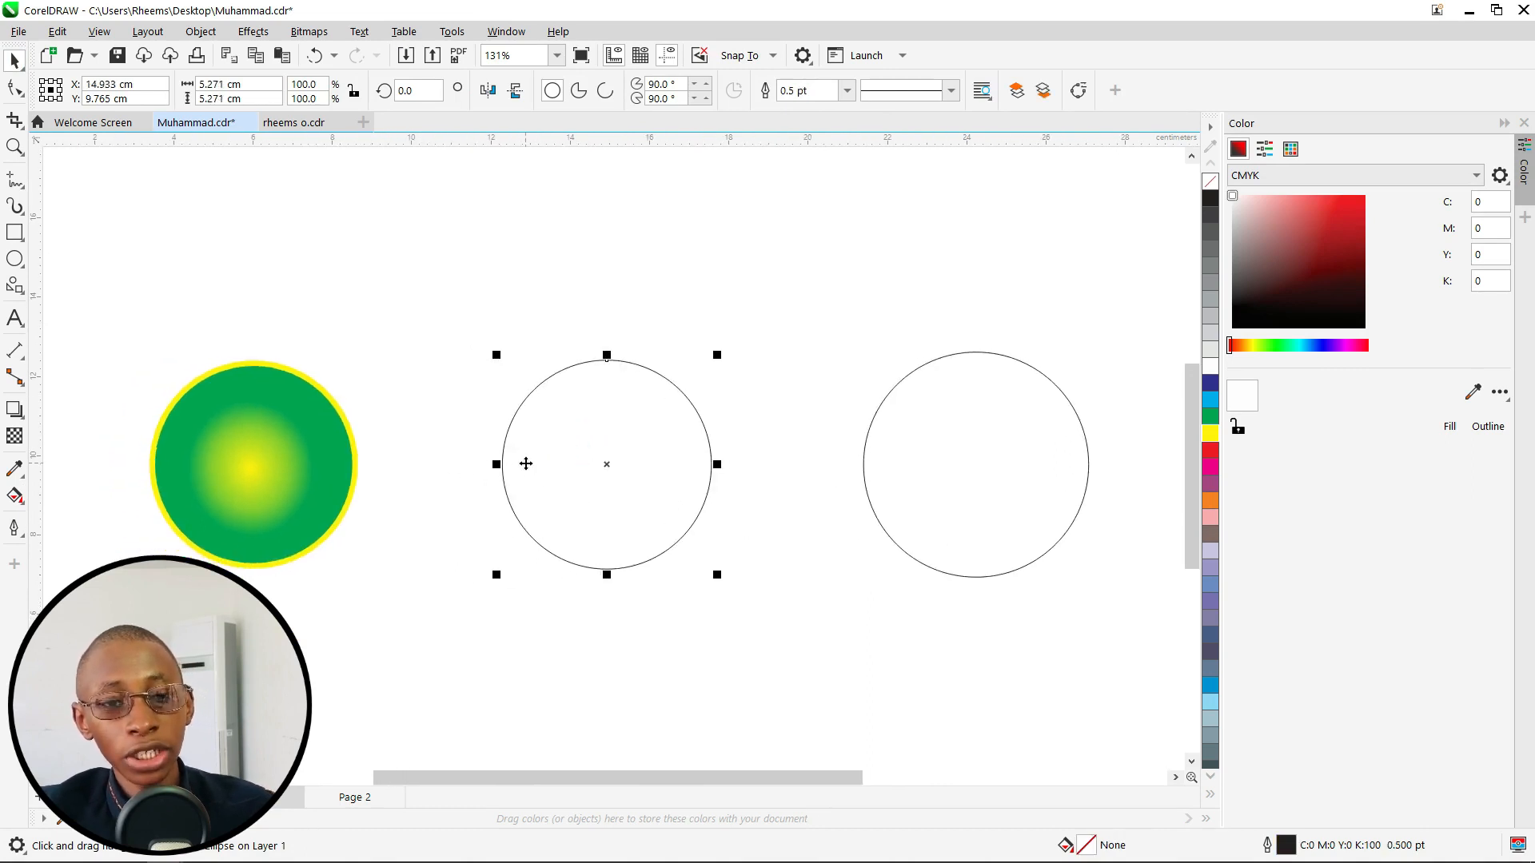
key("g")
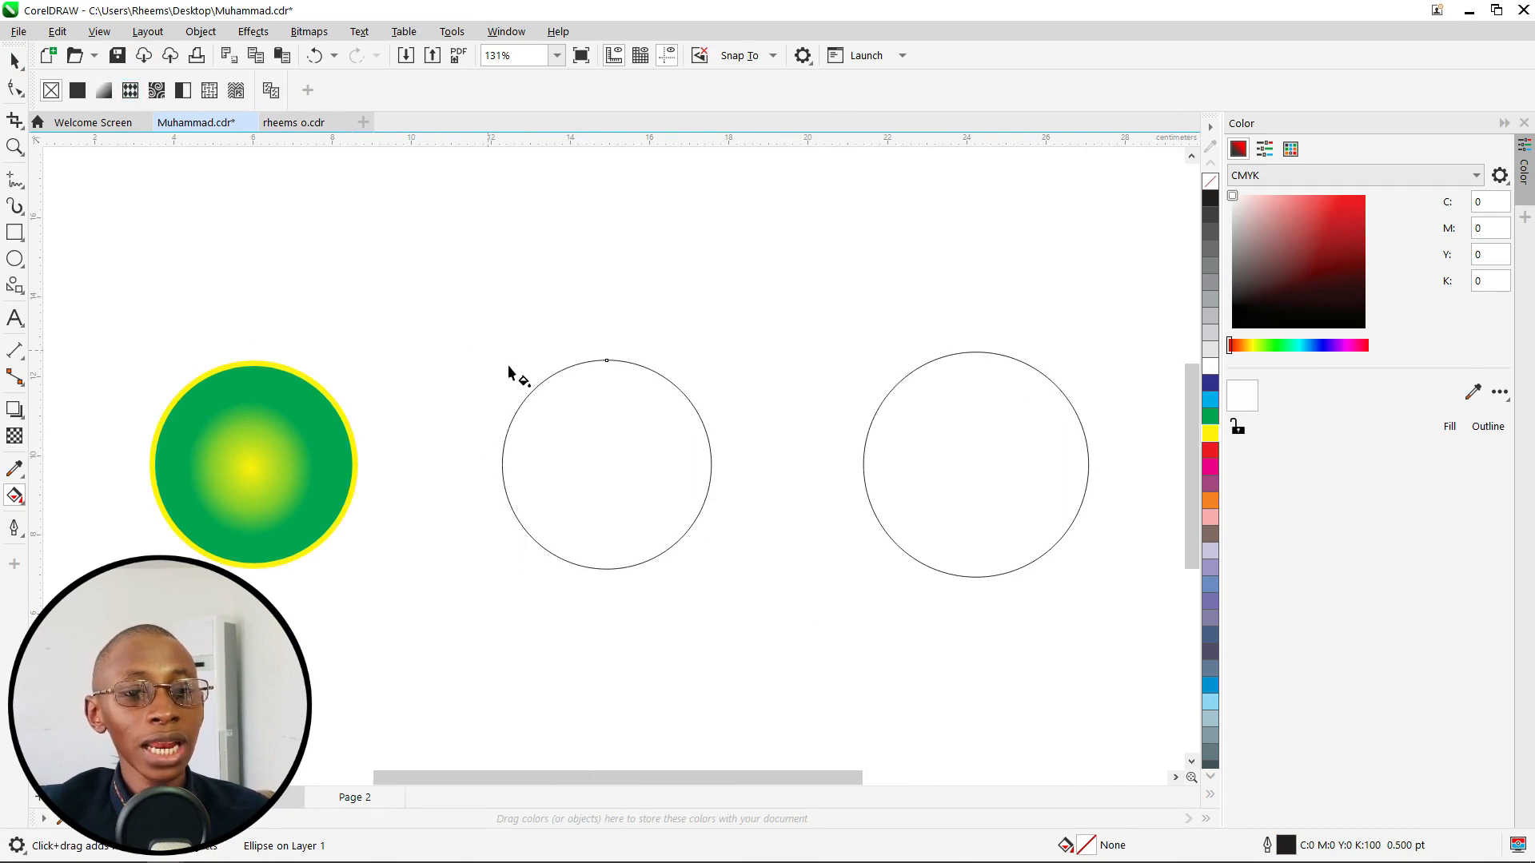
left_click(131, 92)
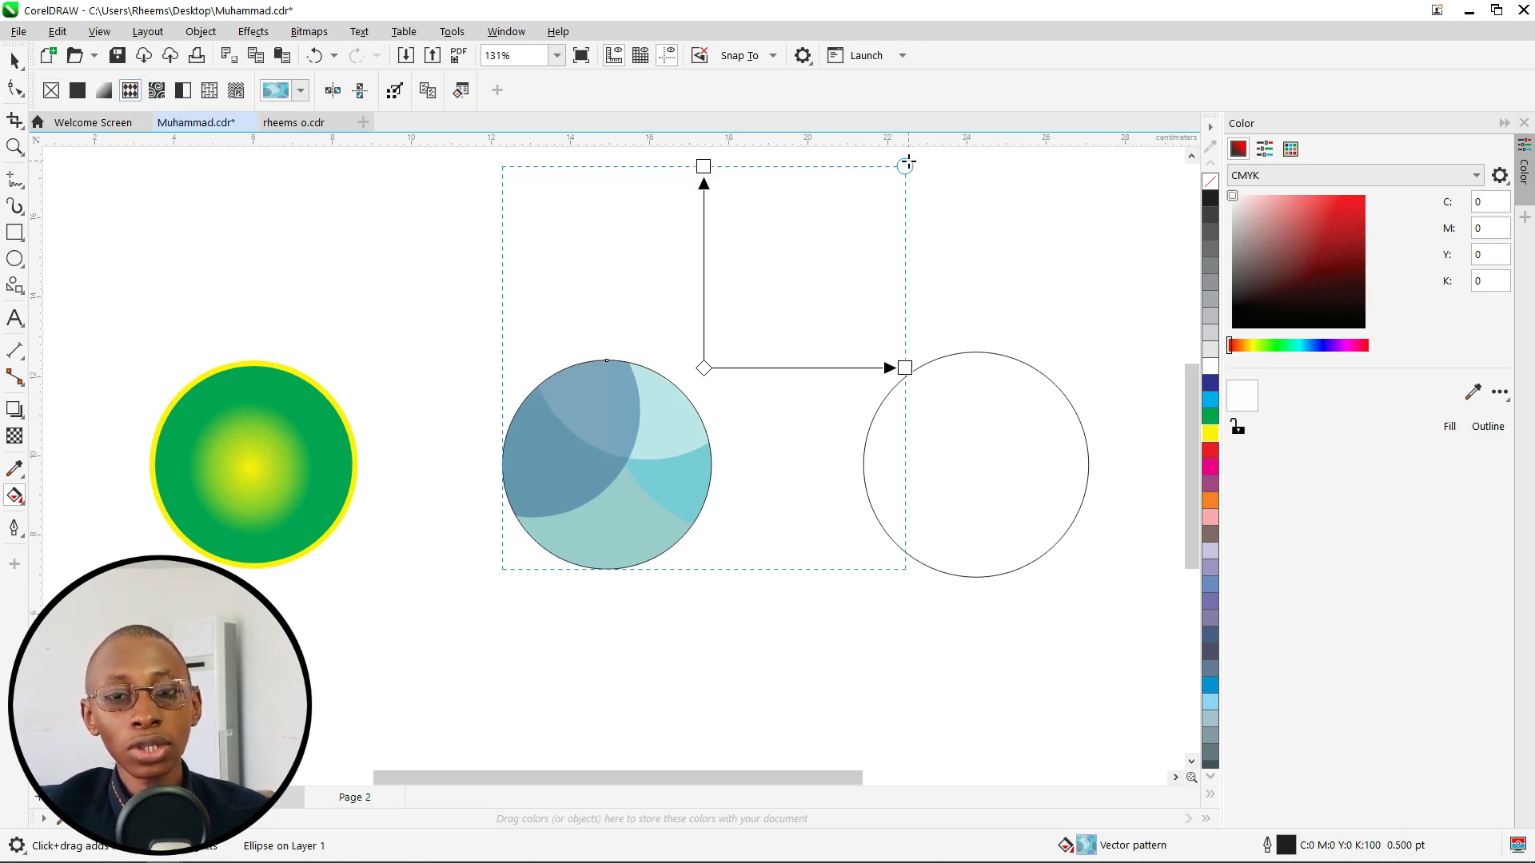
Rescale and rotate the middle circle's blue pattern tile, and reposition it over the circle
left_click_drag(909, 163, 787, 304)
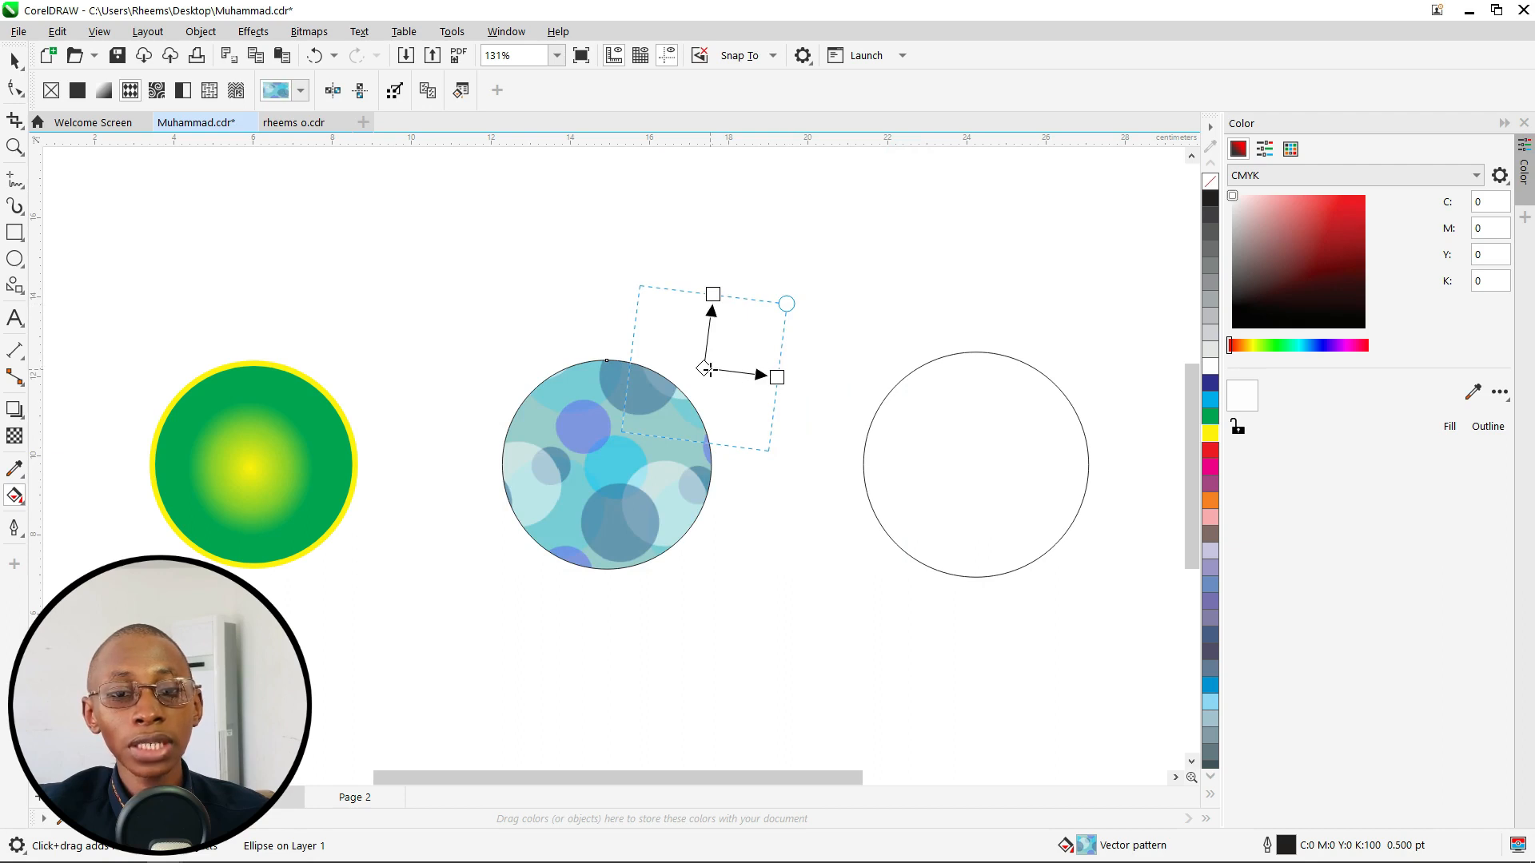
left_click_drag(707, 368, 596, 474)
scroll(648, 487, "up", 4)
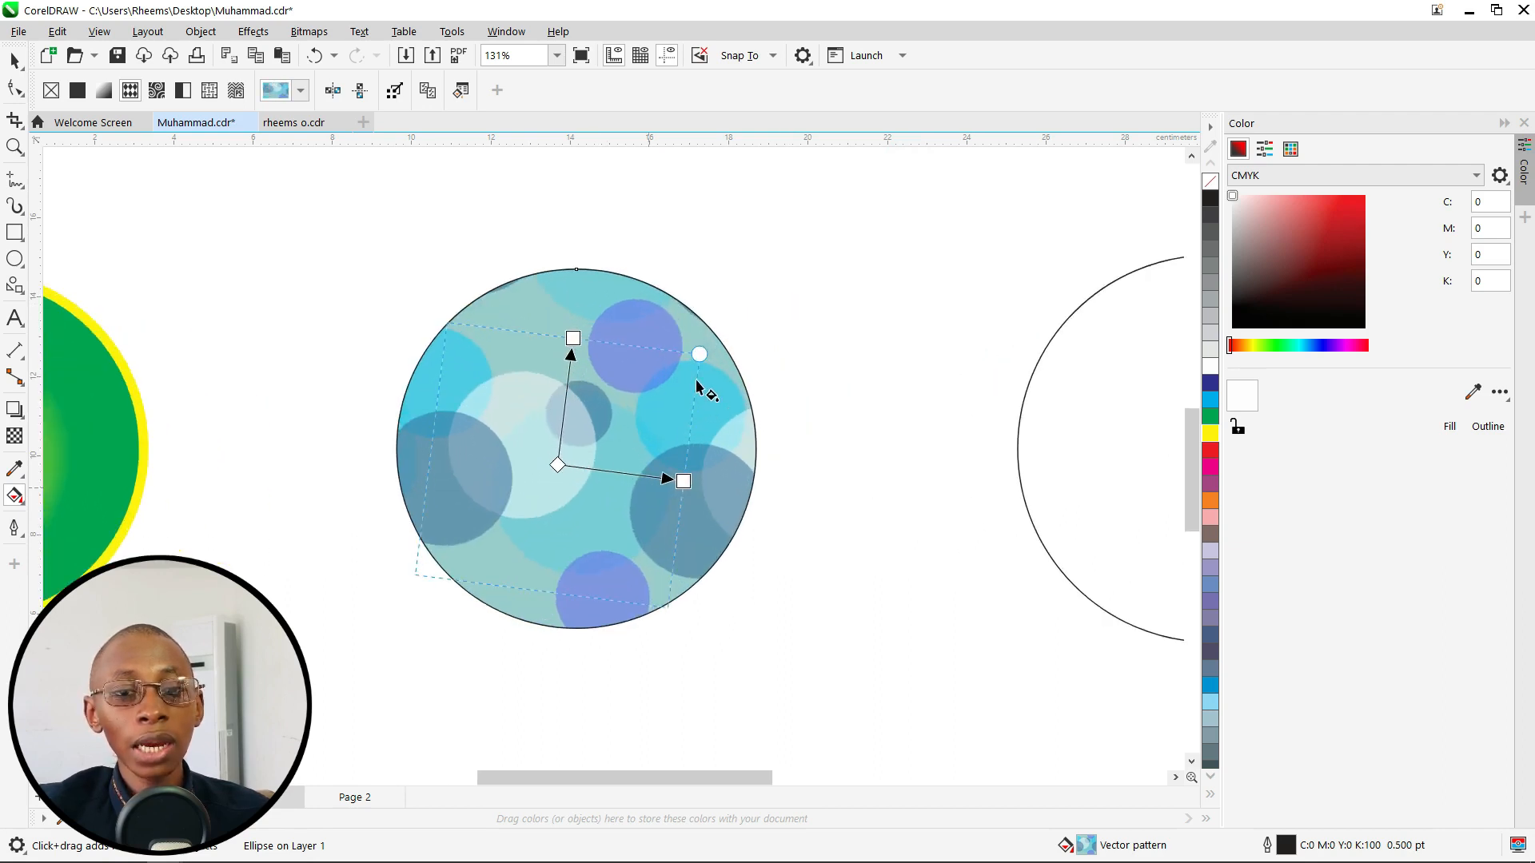
left_click_drag(700, 355, 885, 267)
scroll(823, 308, "down", 2)
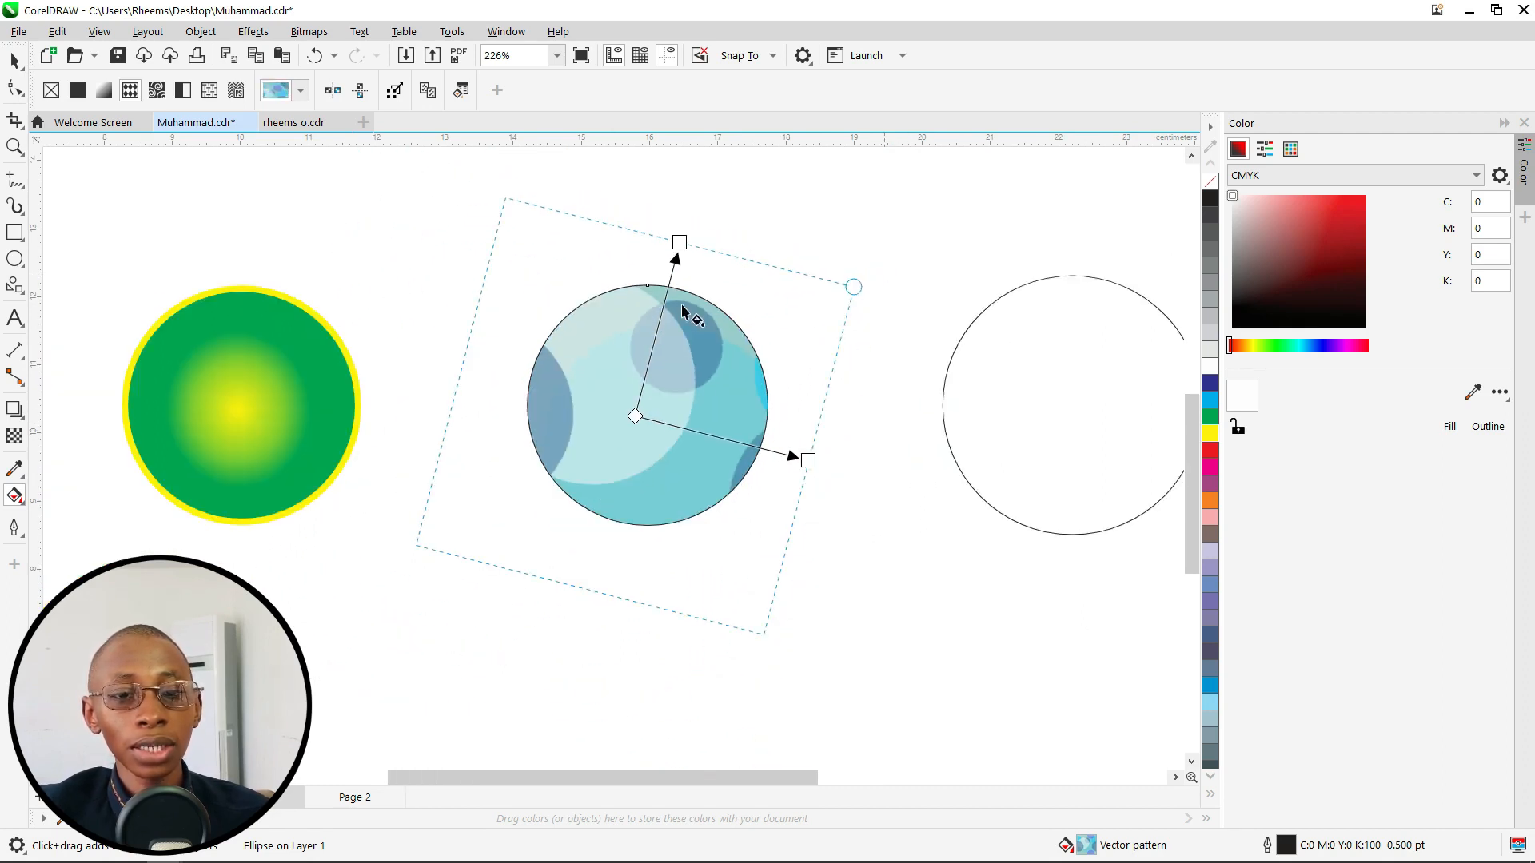
Replace the middle circle's pattern with the red and orange scale-like vector pattern and leave the circle selected
left_click(300, 91)
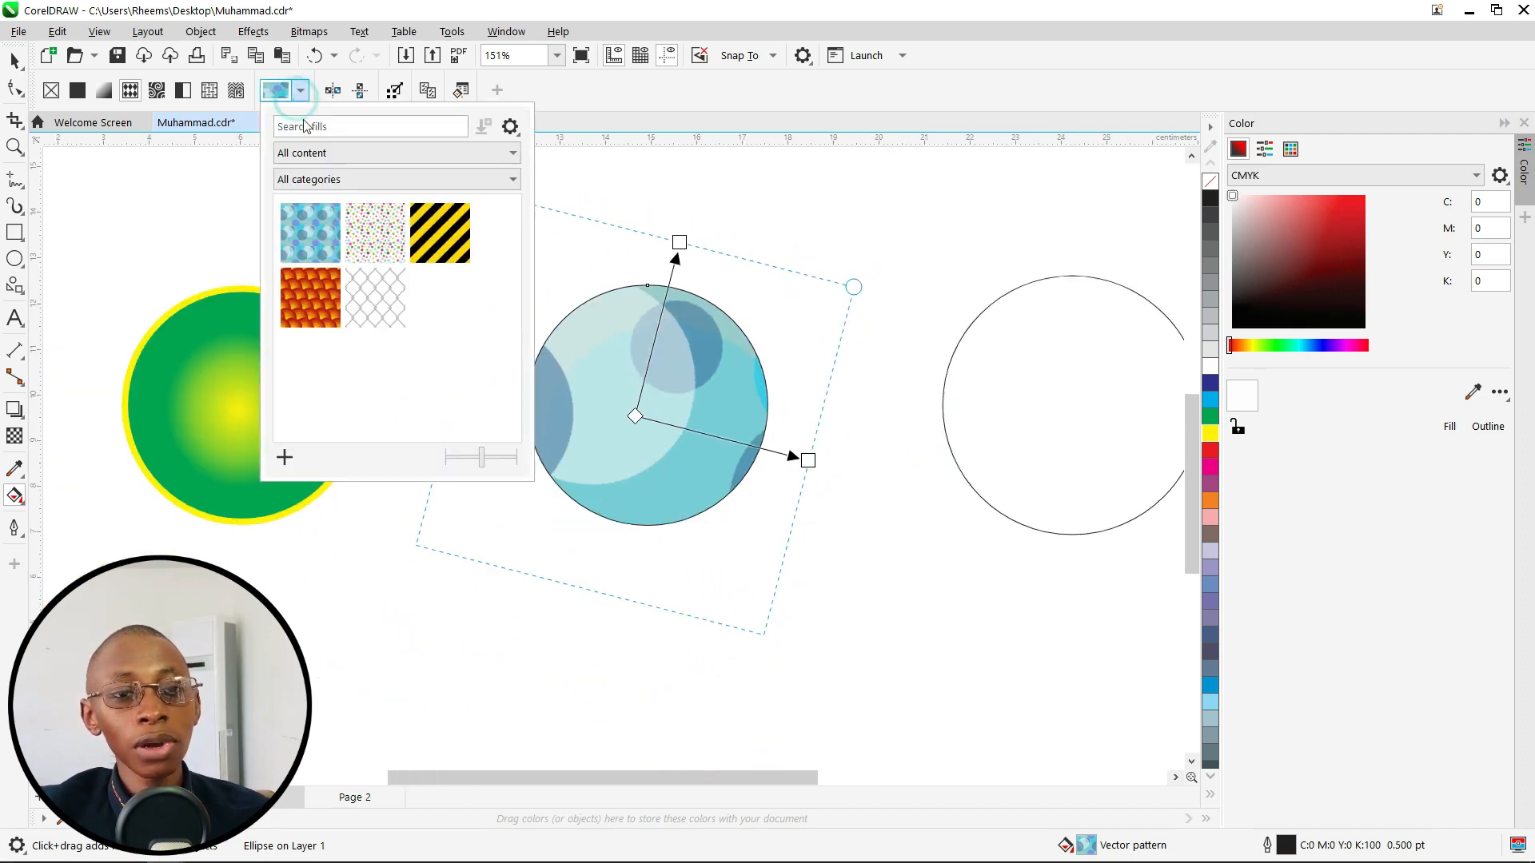
left_click(300, 314)
left_click(651, 316)
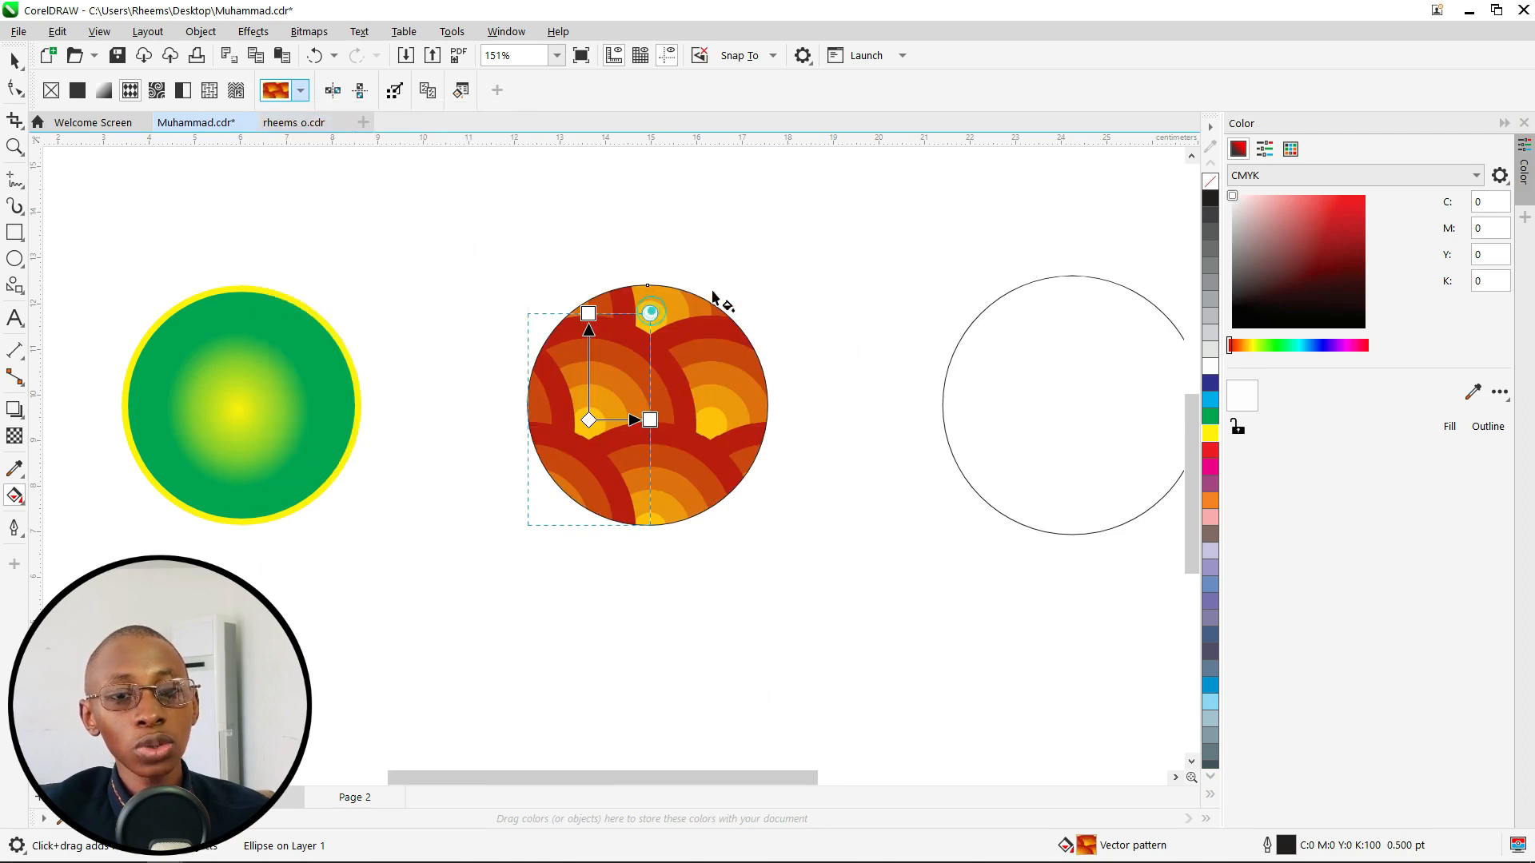
left_click(15, 61)
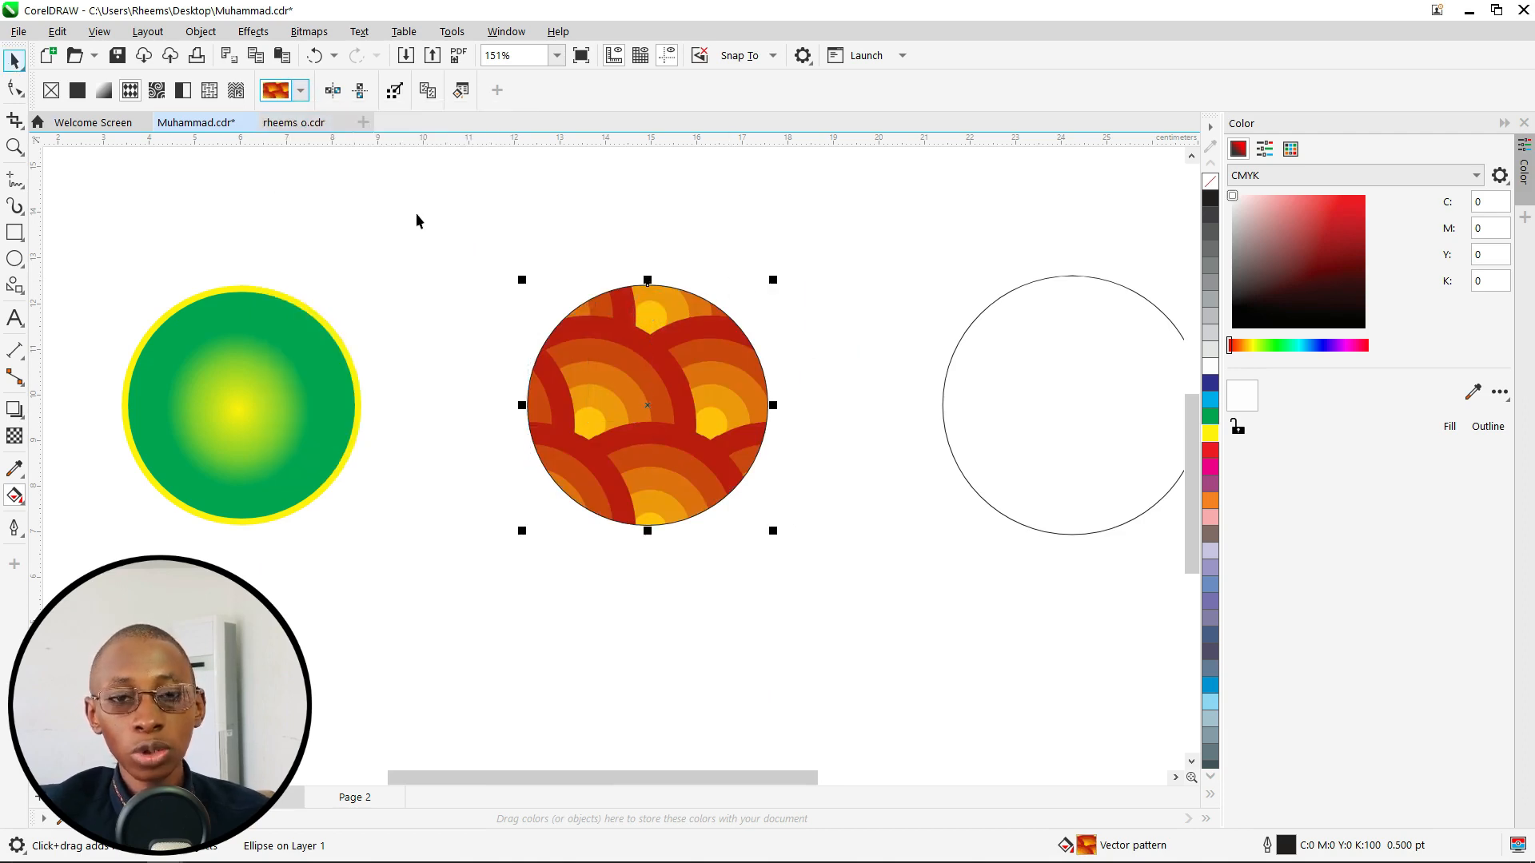
Remove the outline from the patterned middle circle
scroll(723, 375, "up", 3)
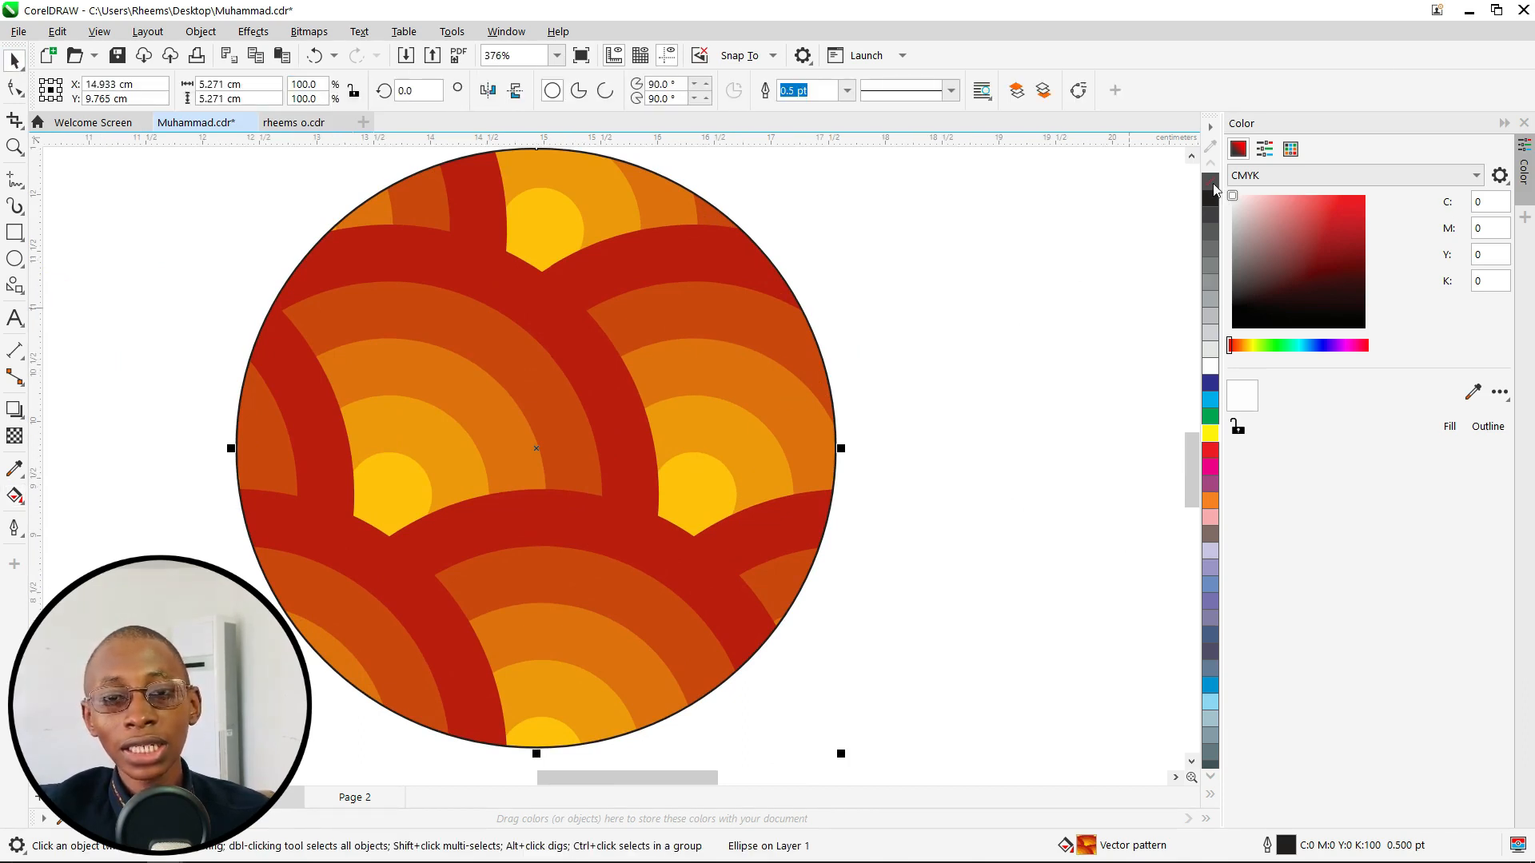
scroll(719, 391, "down", 5)
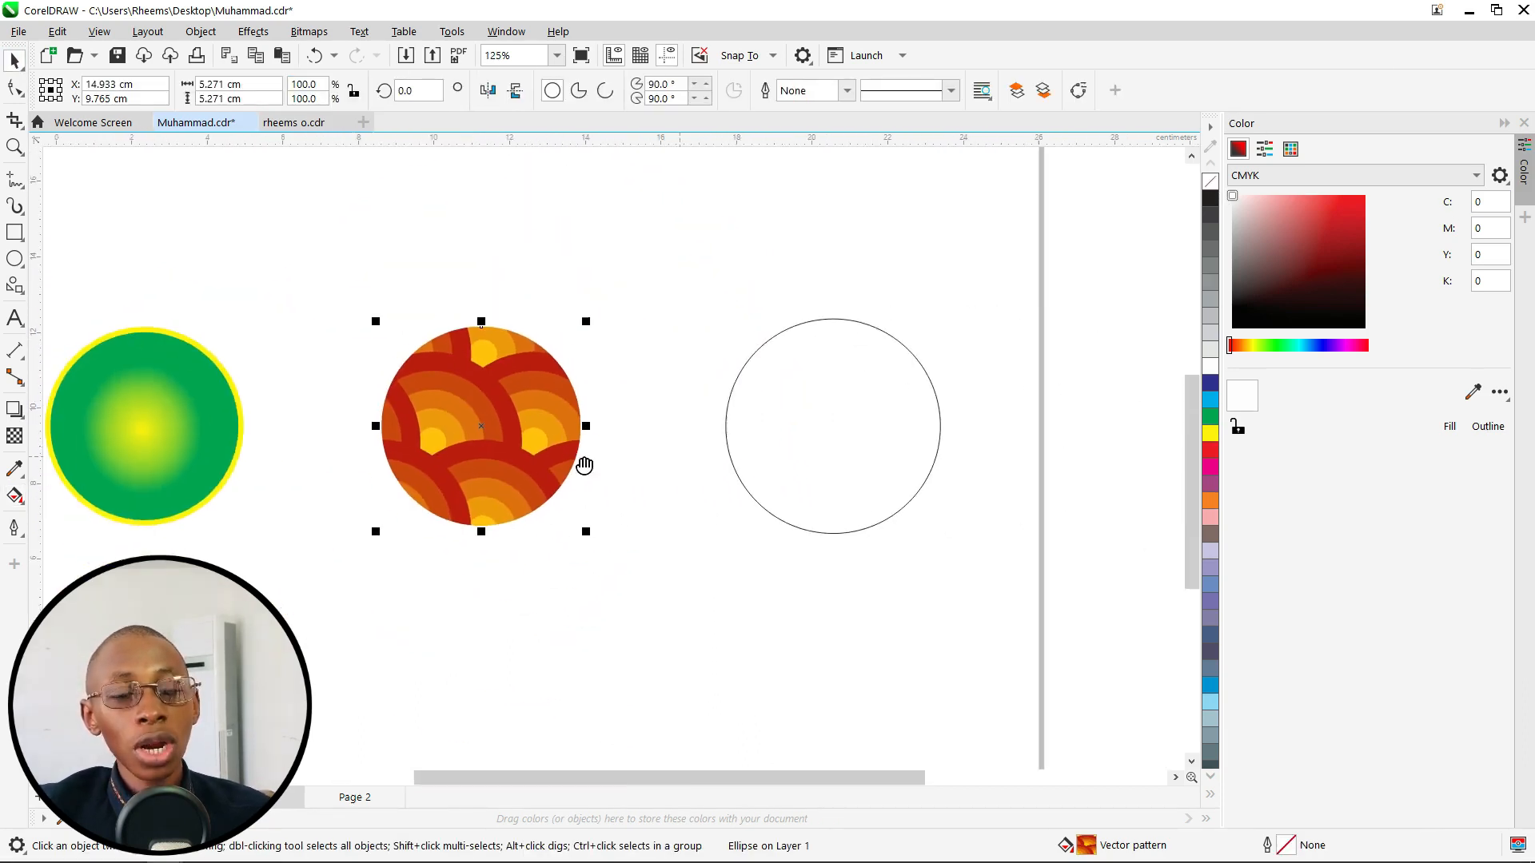
left_click_drag(584, 465, 568, 473)
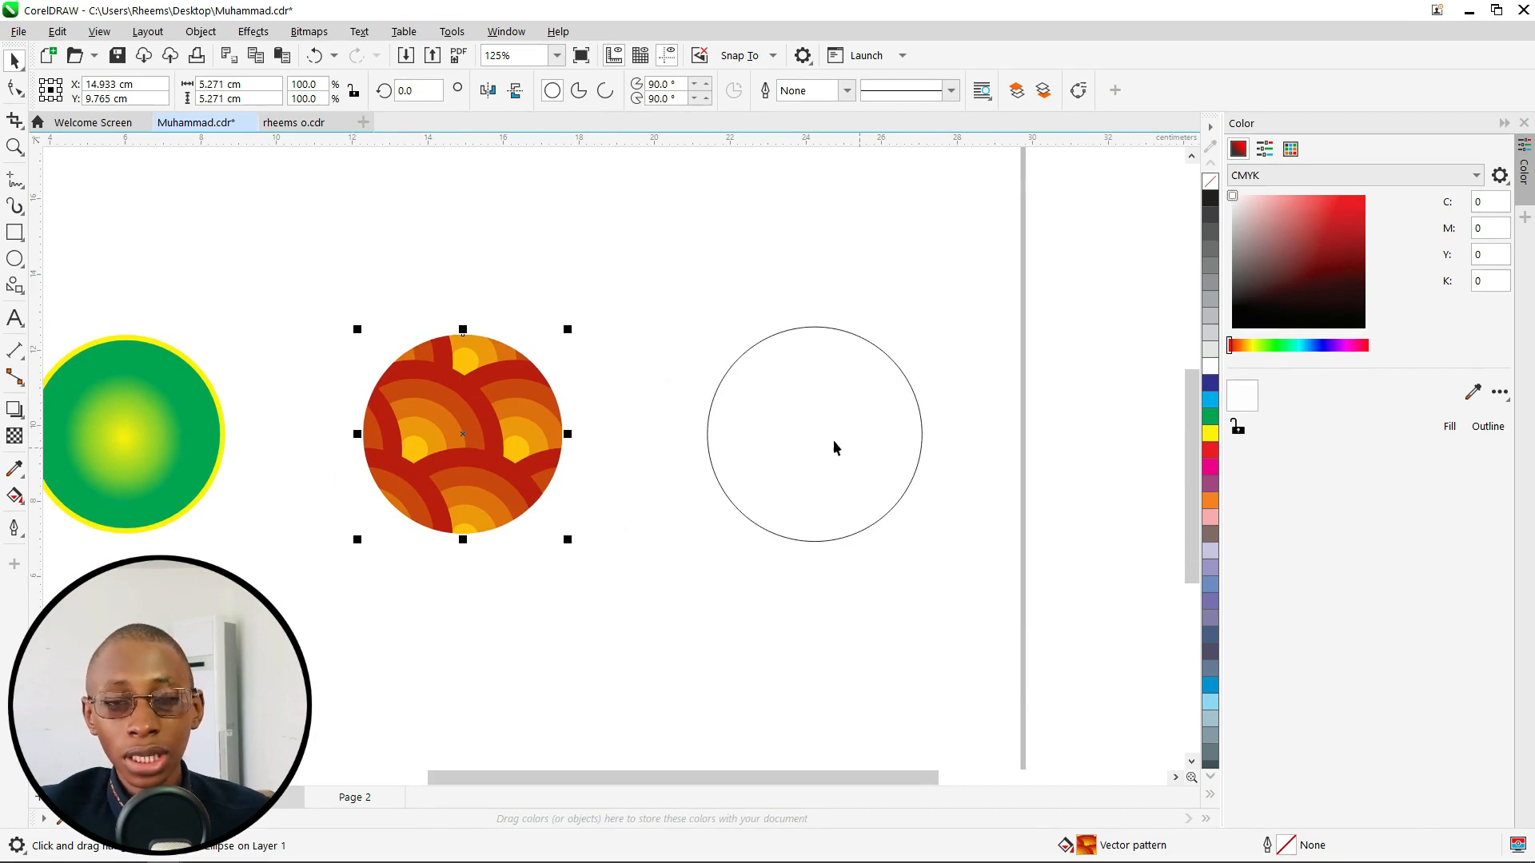
Apply a black-to-white linear fountain fill running down the rightmost circle at a slight slant
left_click_drag(834, 448, 747, 501)
left_click(731, 433)
key("g")
scroll(768, 479, "up", 3)
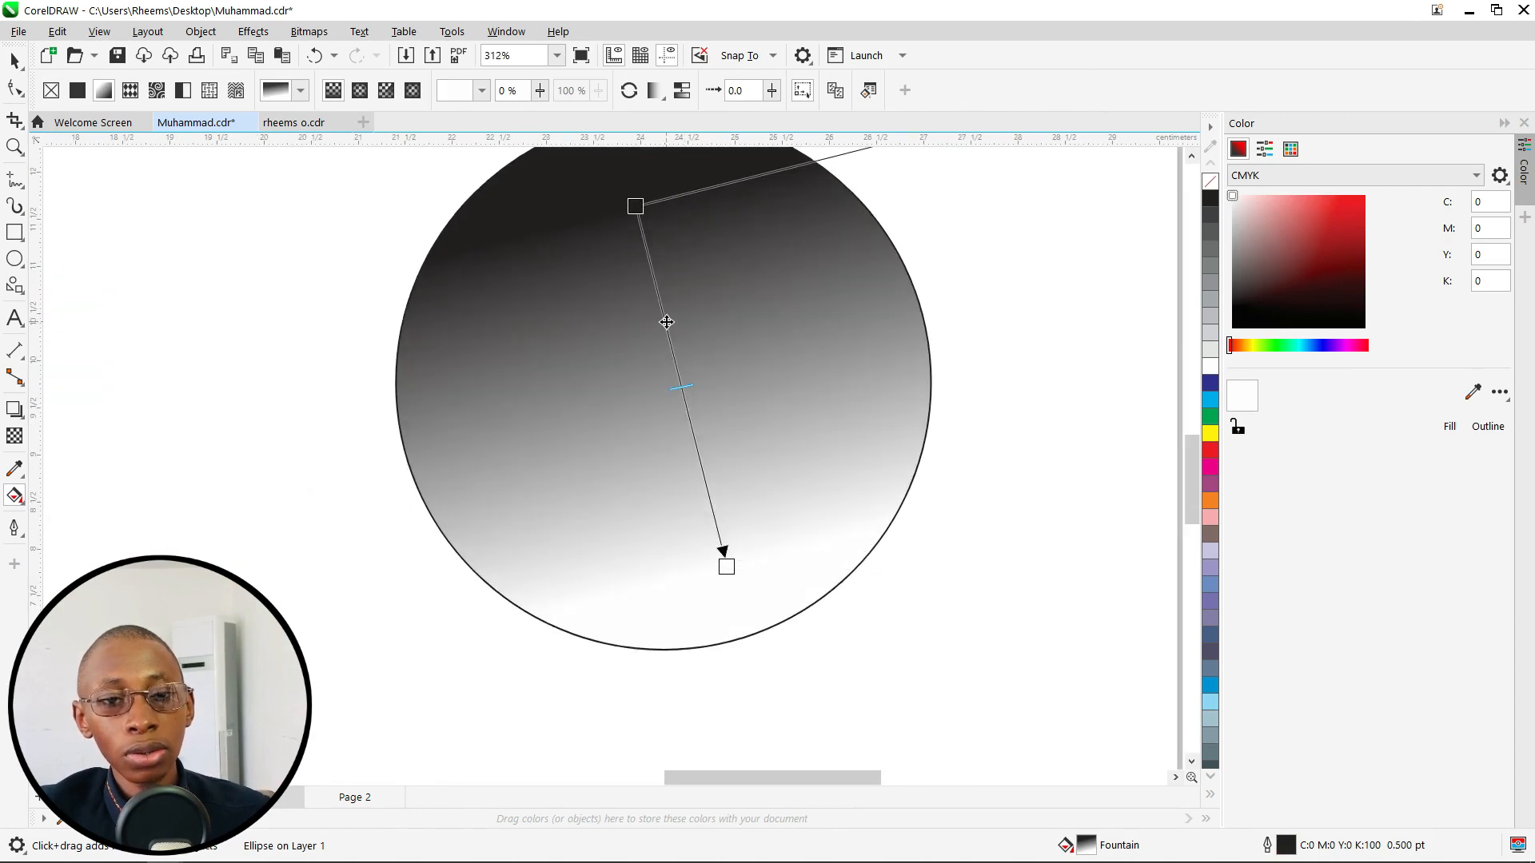
Add a gradient node at about 32% and colour the start node blue, the new node yellow and the end node green
double_click(664, 323)
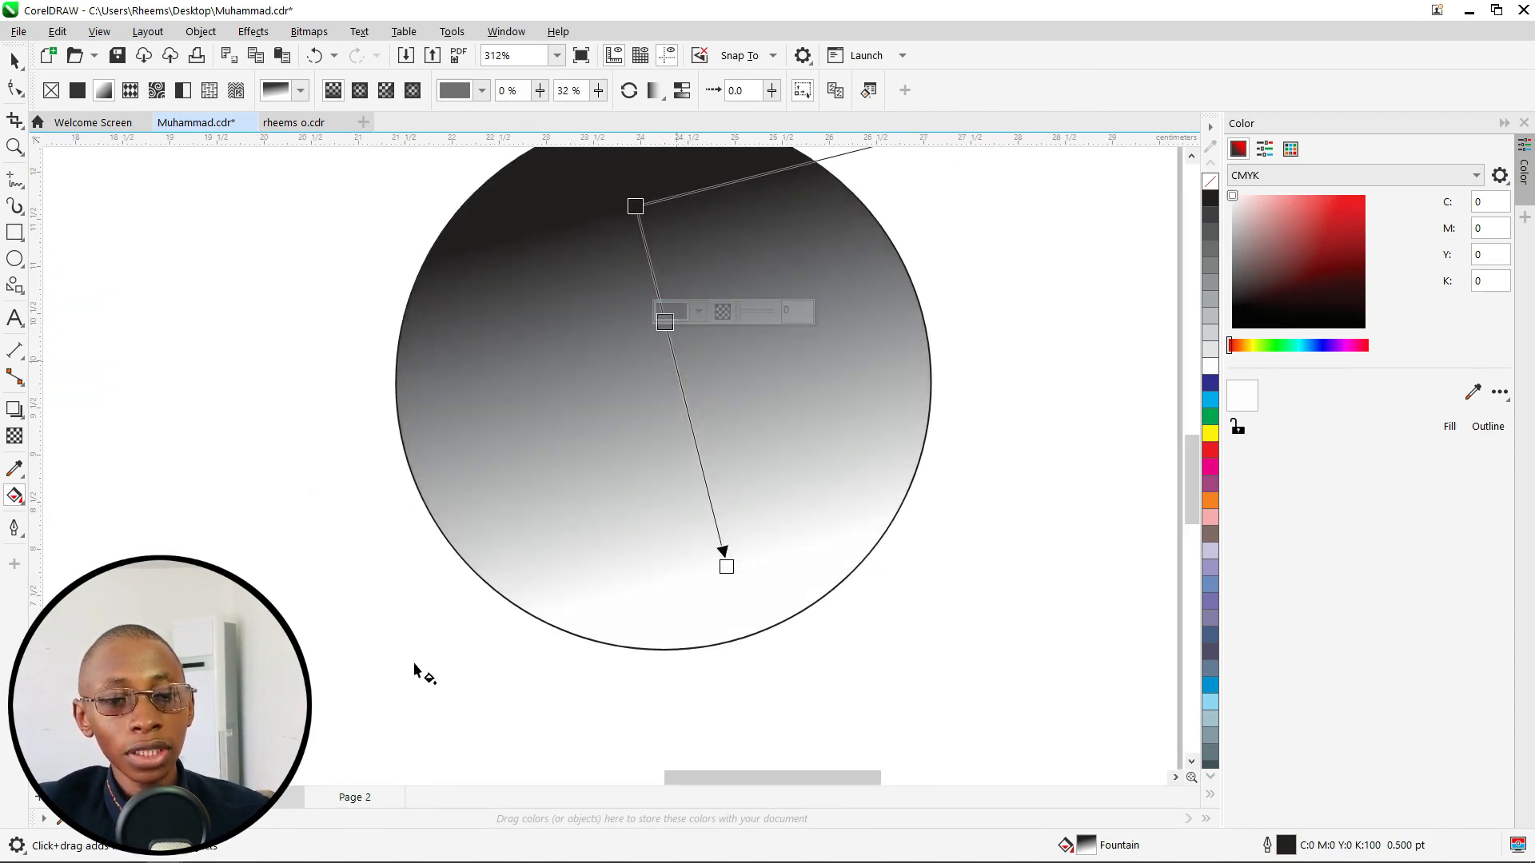
left_click_drag(1211, 383, 636, 207)
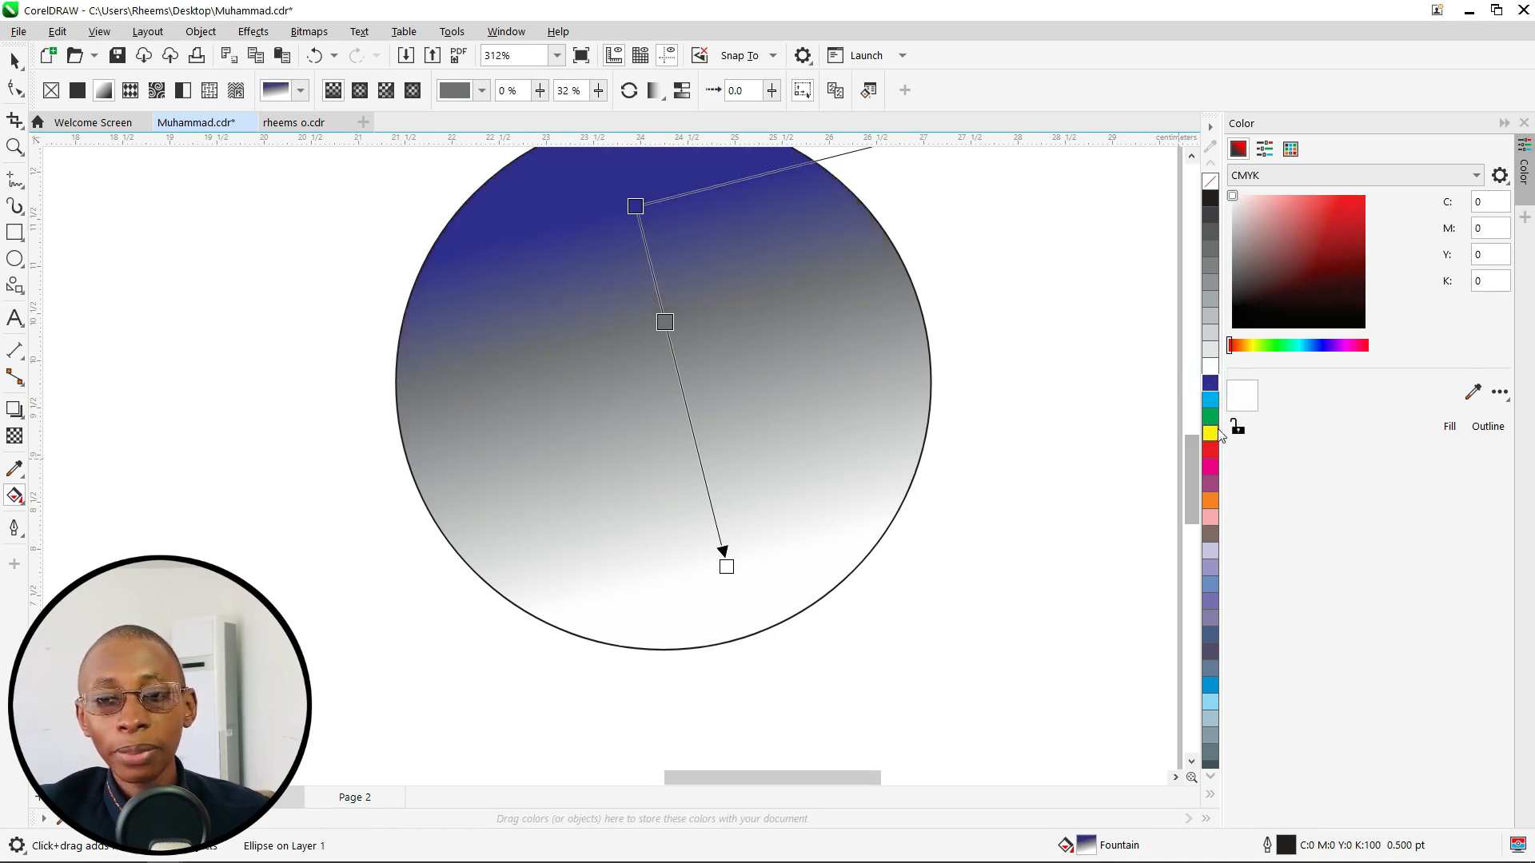
left_click_drag(1210, 432, 668, 323)
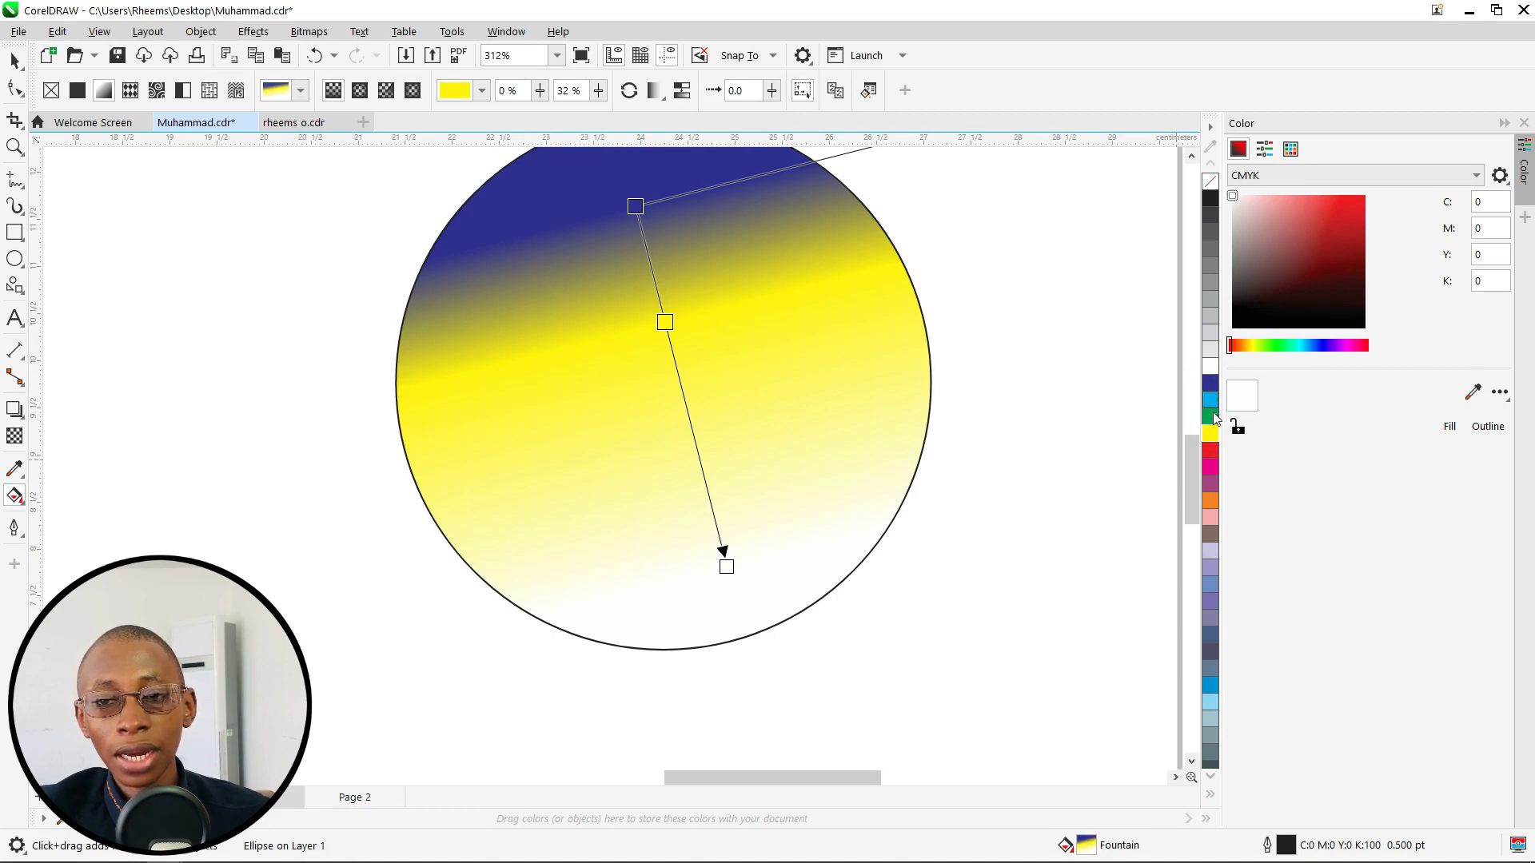
left_click_drag(1211, 415, 727, 569)
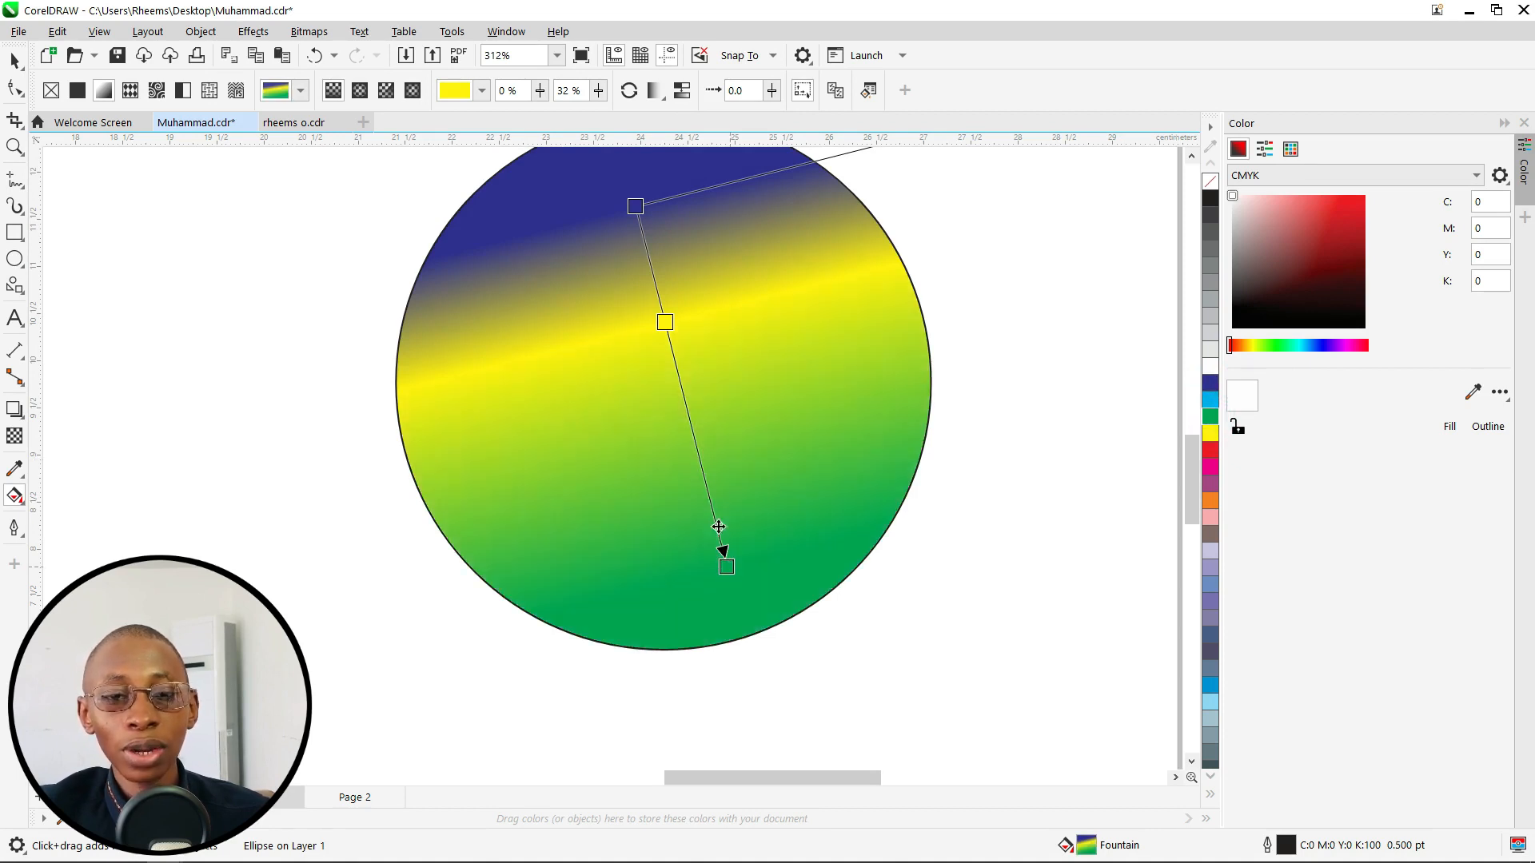
Add an orange gradient node at about 69% in the rightmost circle, and finish editing the fill with the circle selected
double_click(698, 455)
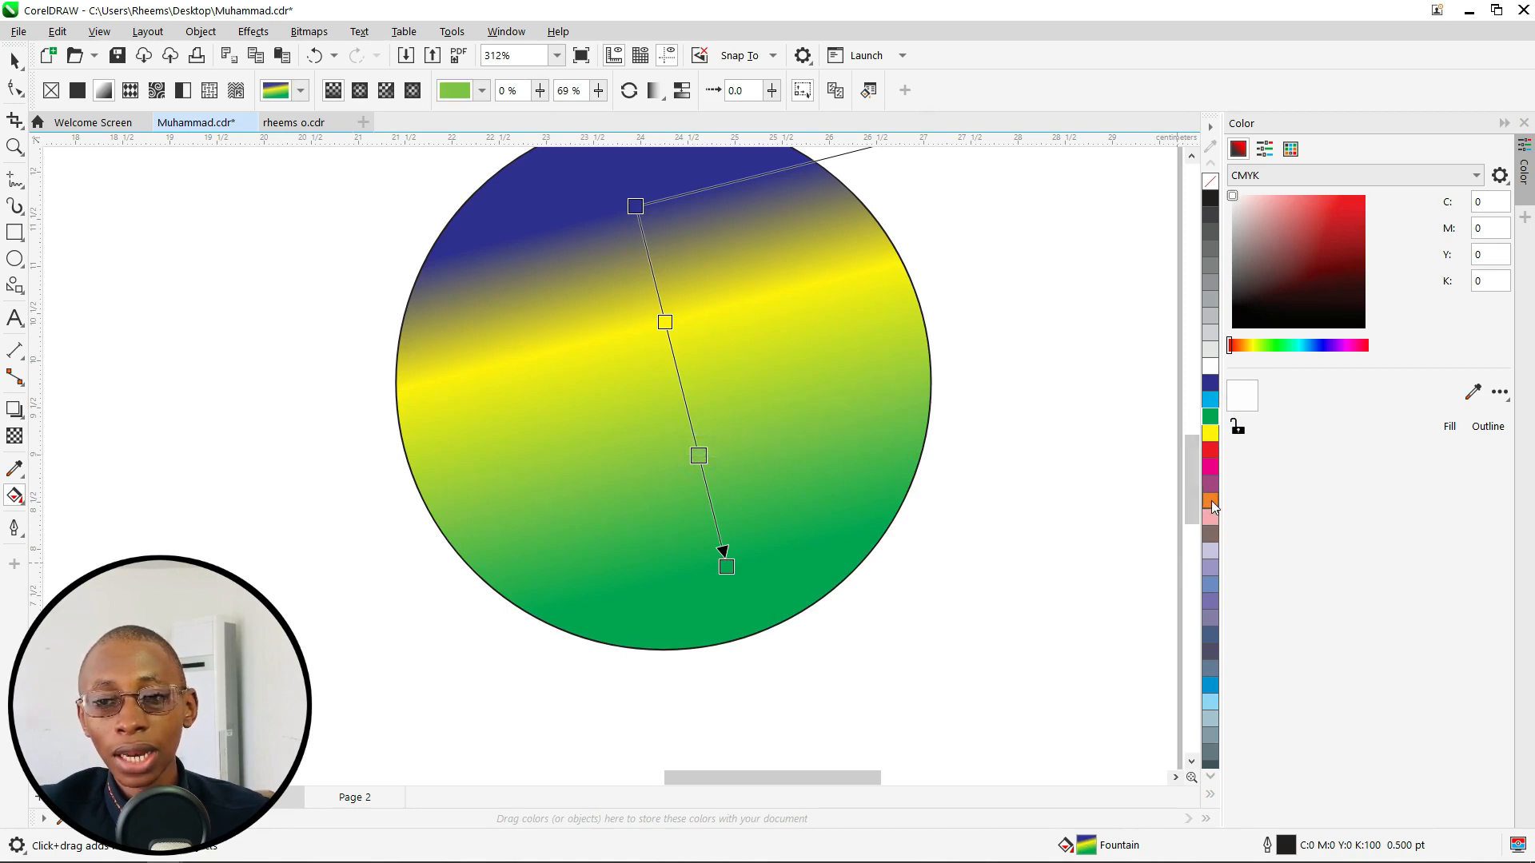
left_click_drag(1213, 507, 699, 459)
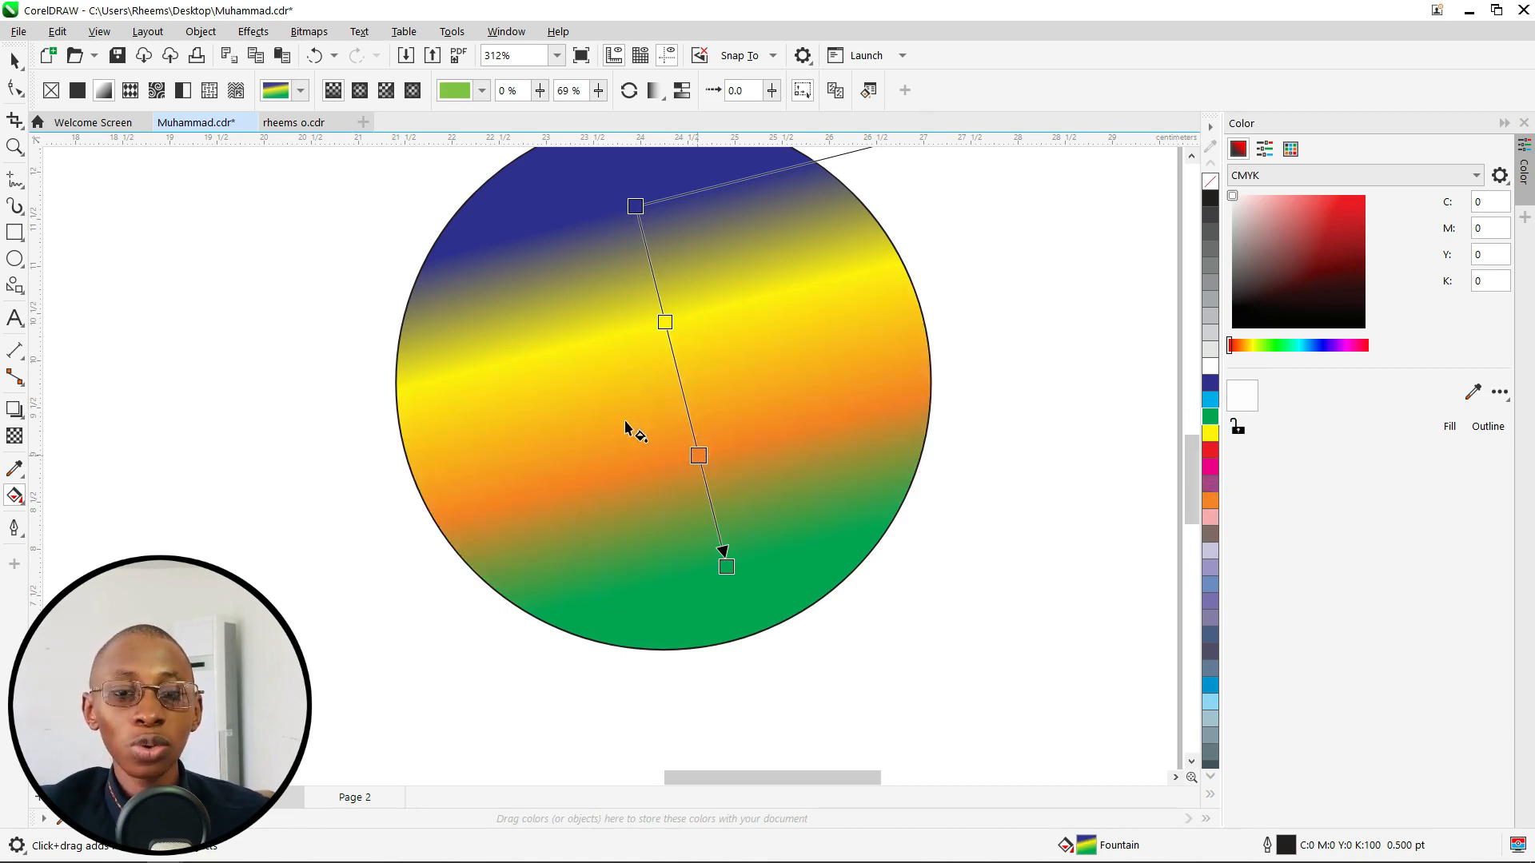
scroll(573, 435, "down", 2)
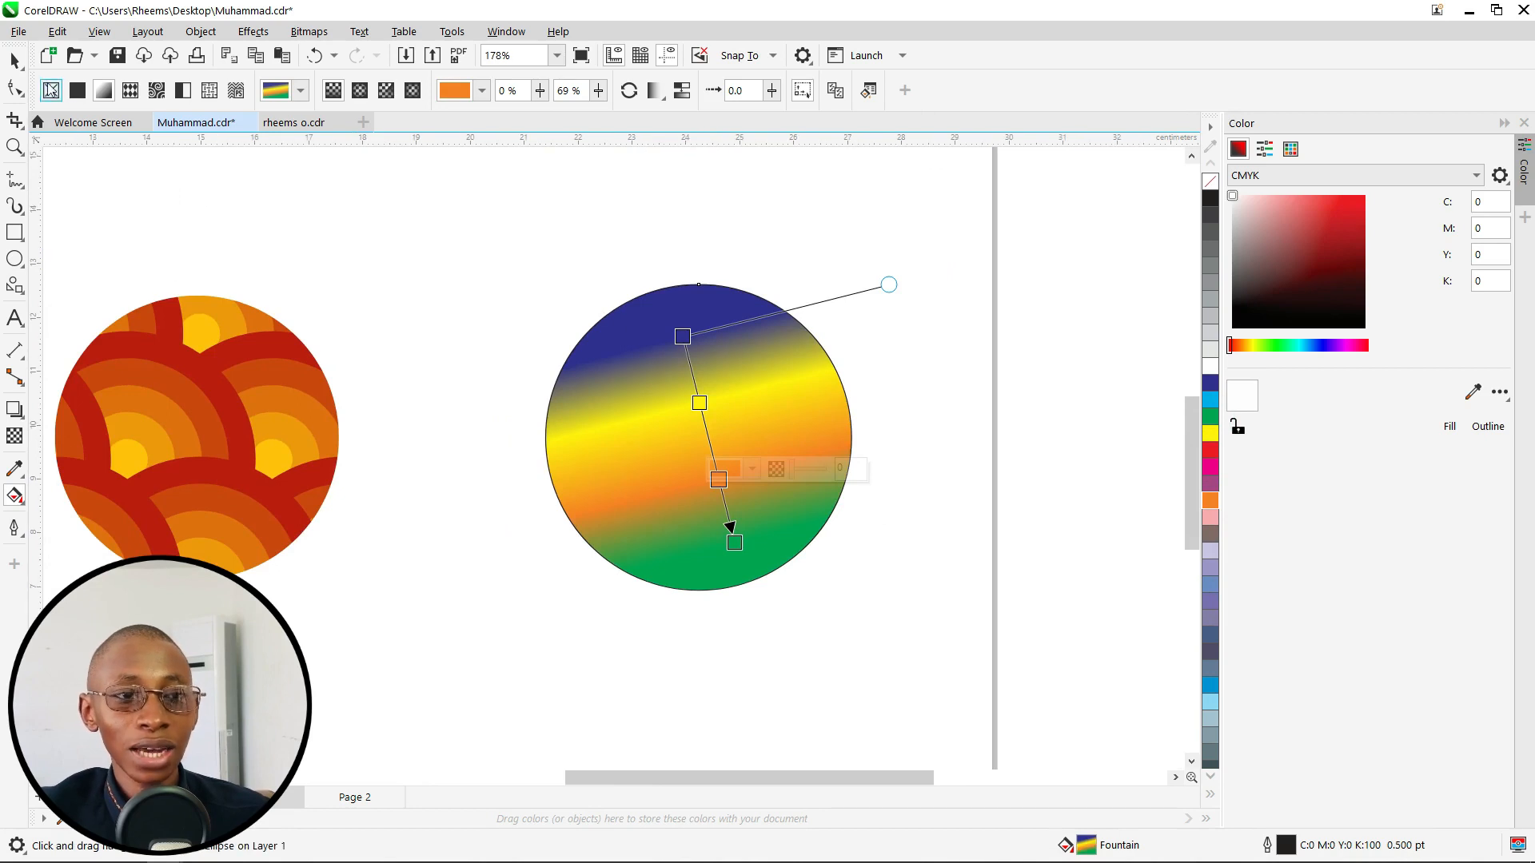
left_click(14, 60)
scroll(448, 392, "down", 2)
scroll(521, 465, "down", 1)
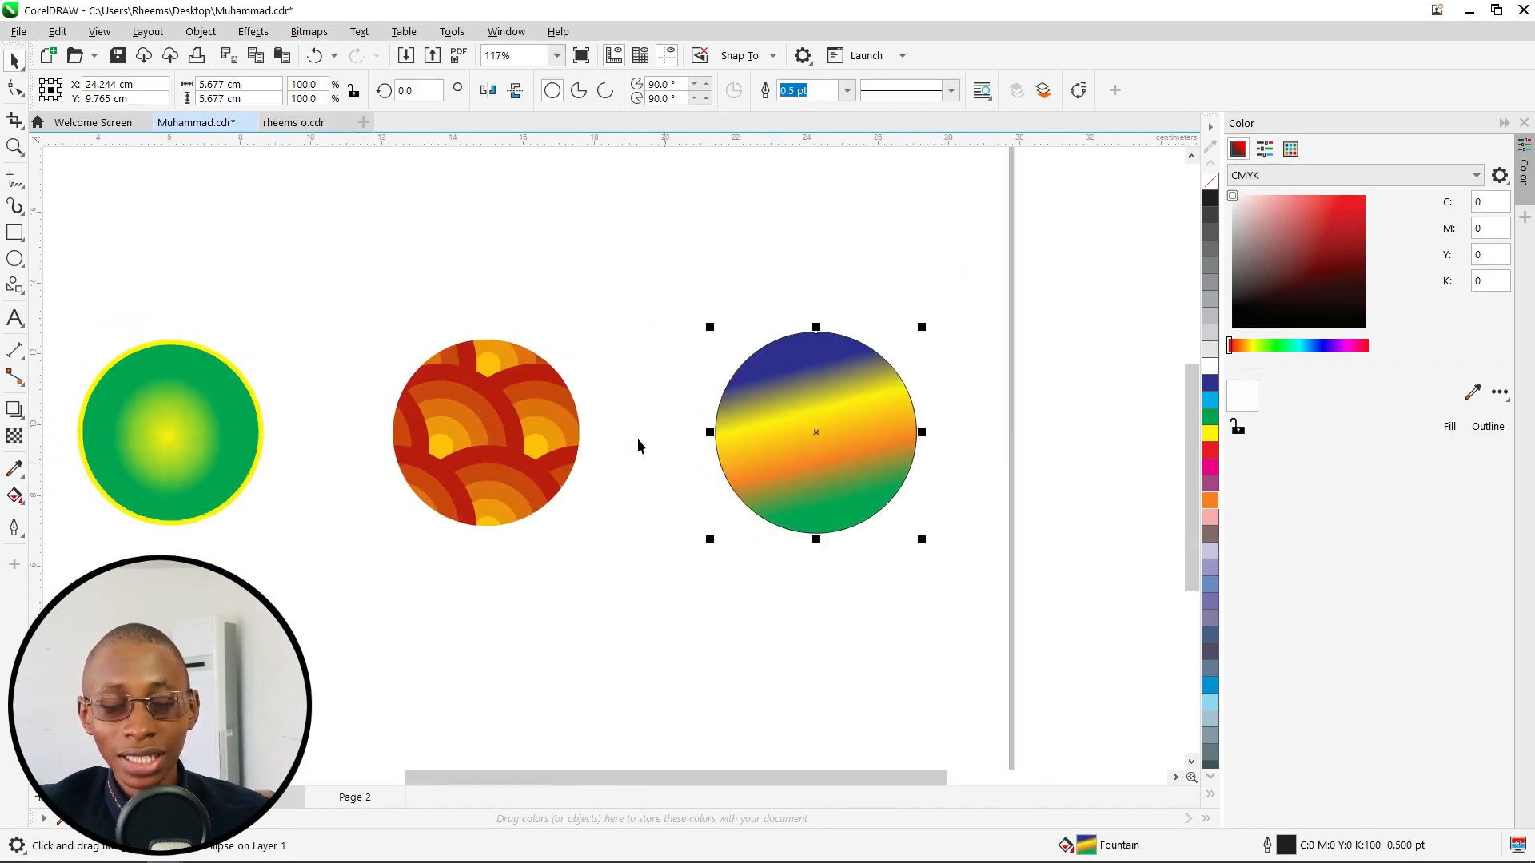
Apply the brick bitmap pattern fill to the middle circle and shrink its tile to about a third of its size
scroll(565, 483, "left", 2)
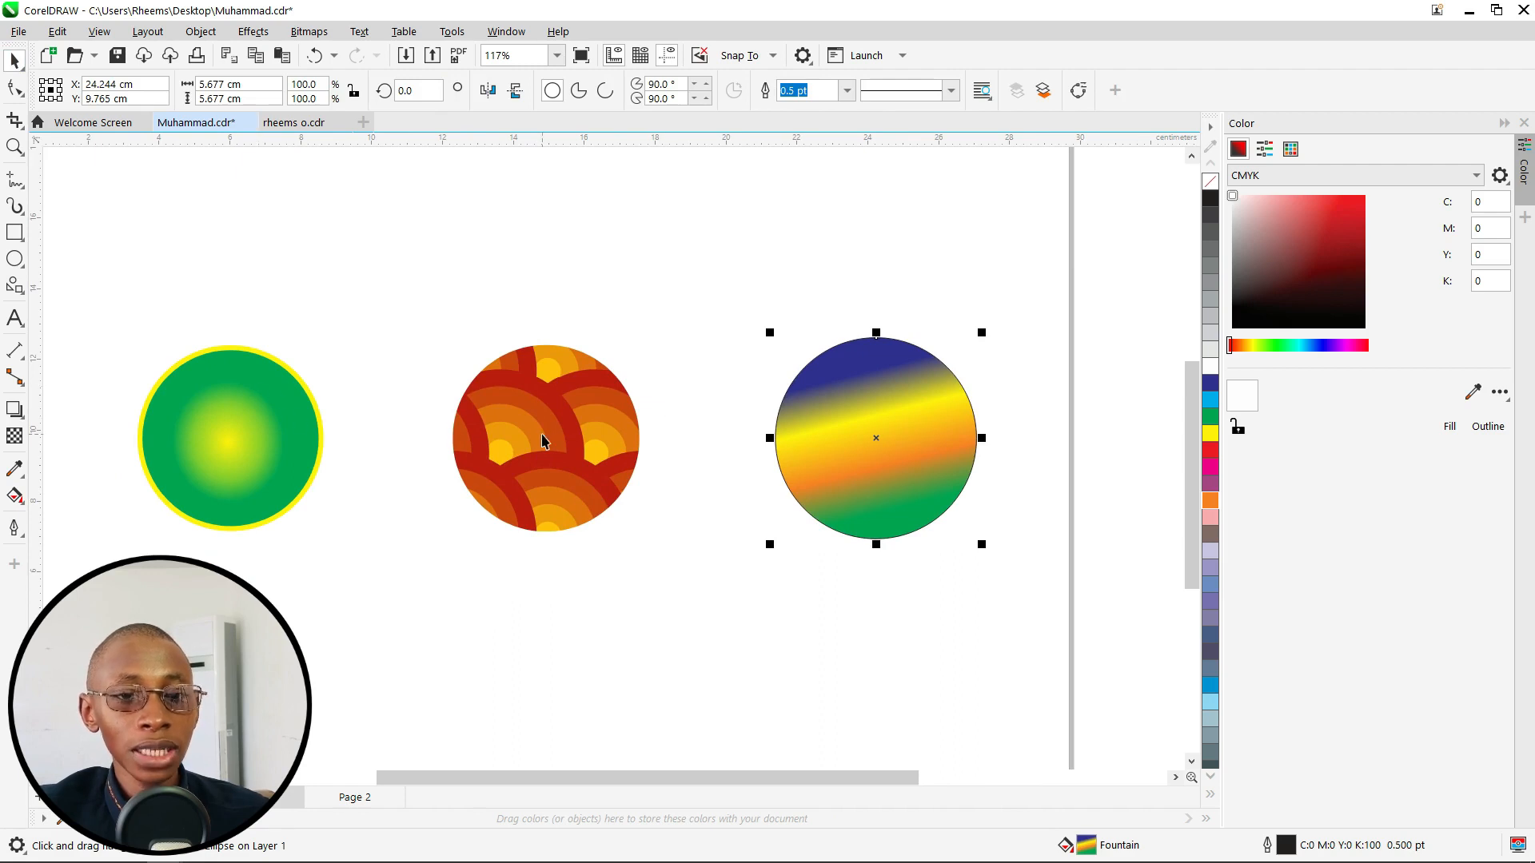
left_click(542, 441)
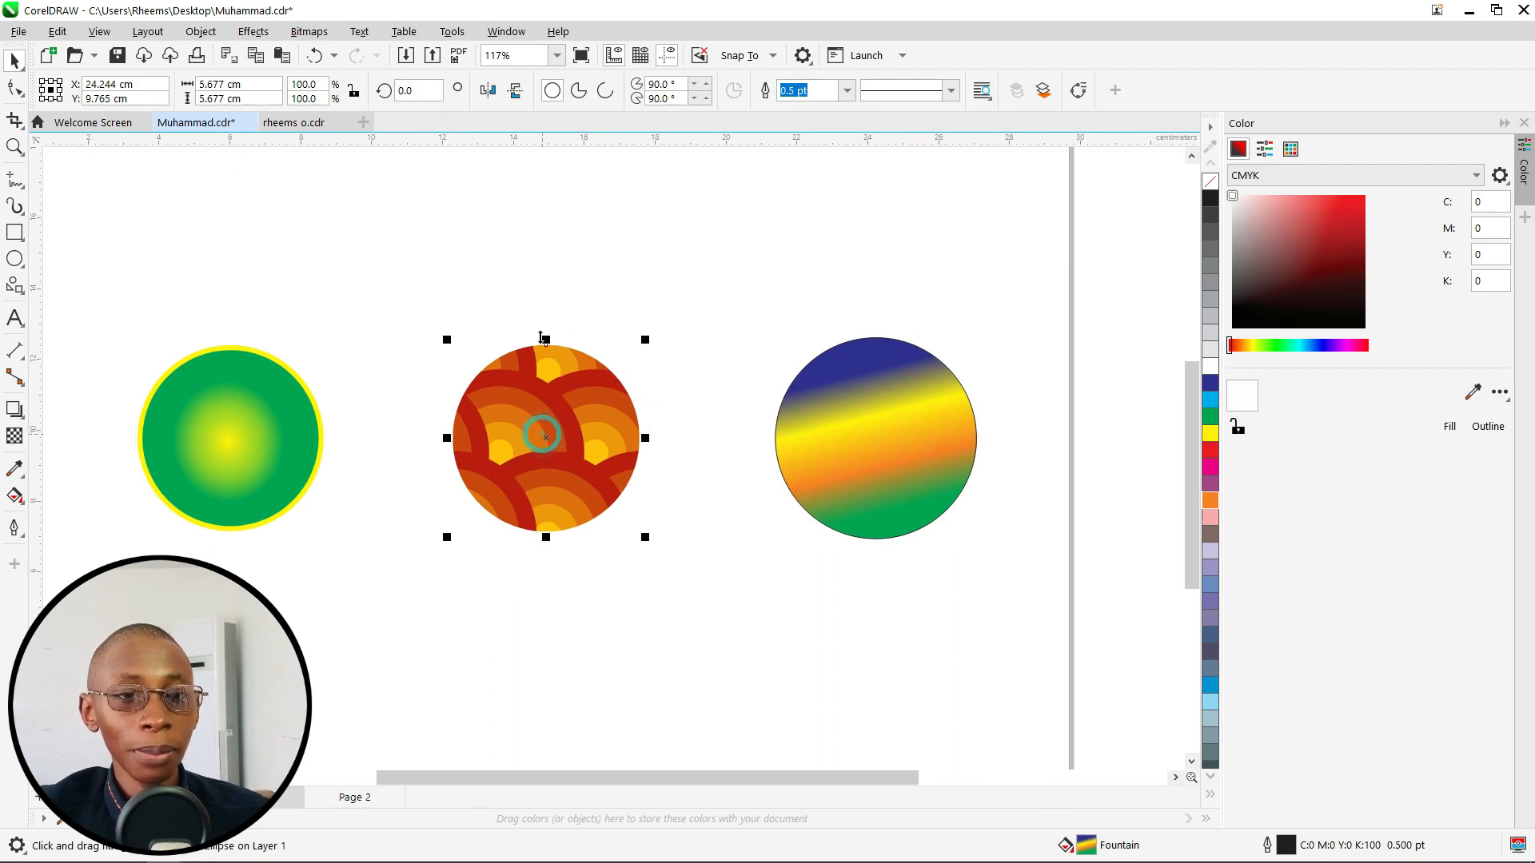
left_click(15, 411)
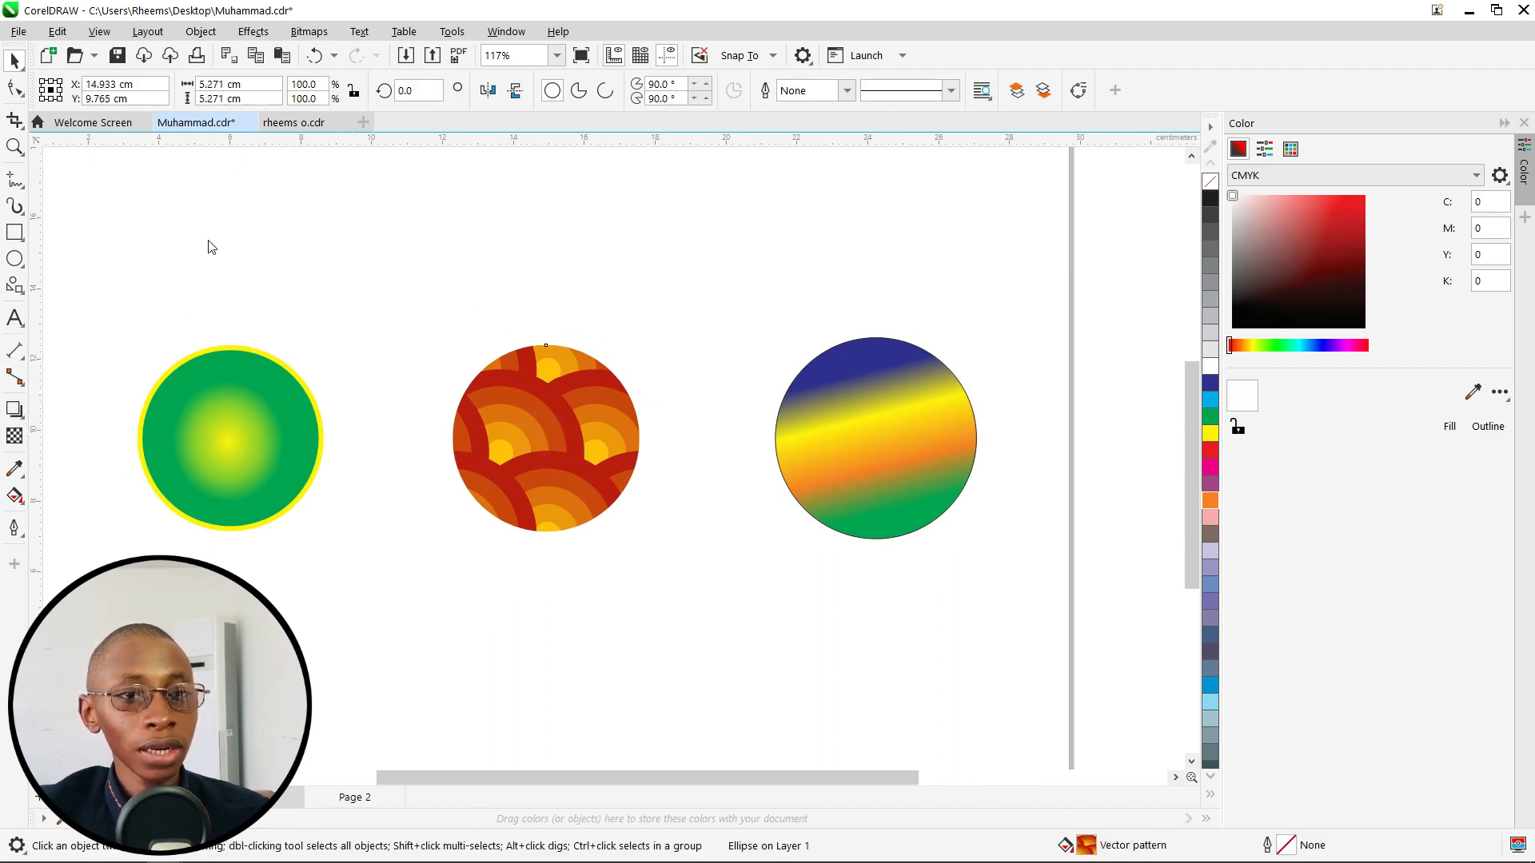
key("g")
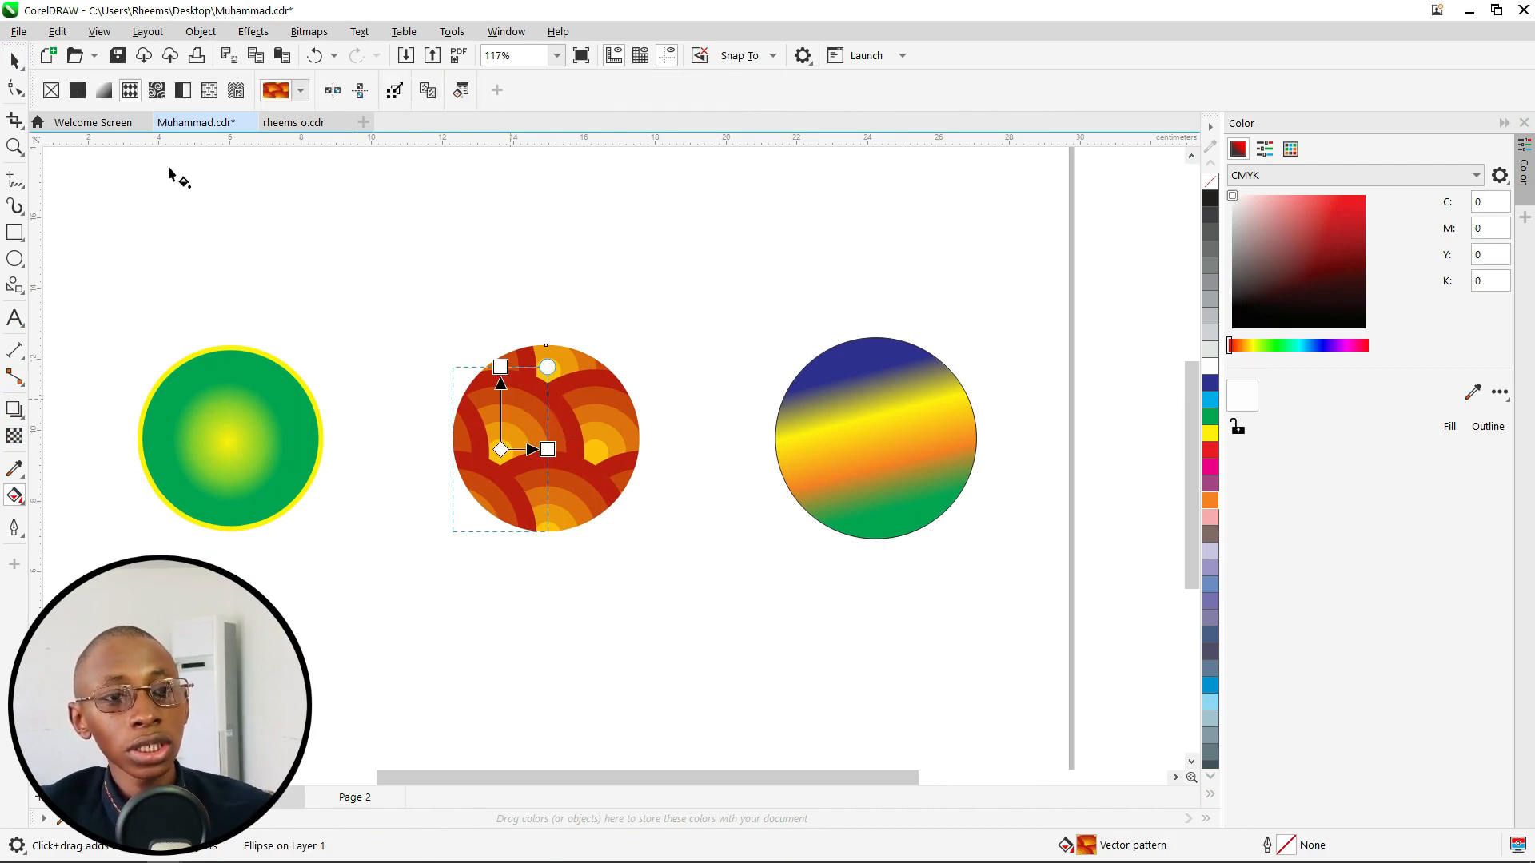
left_click(157, 91)
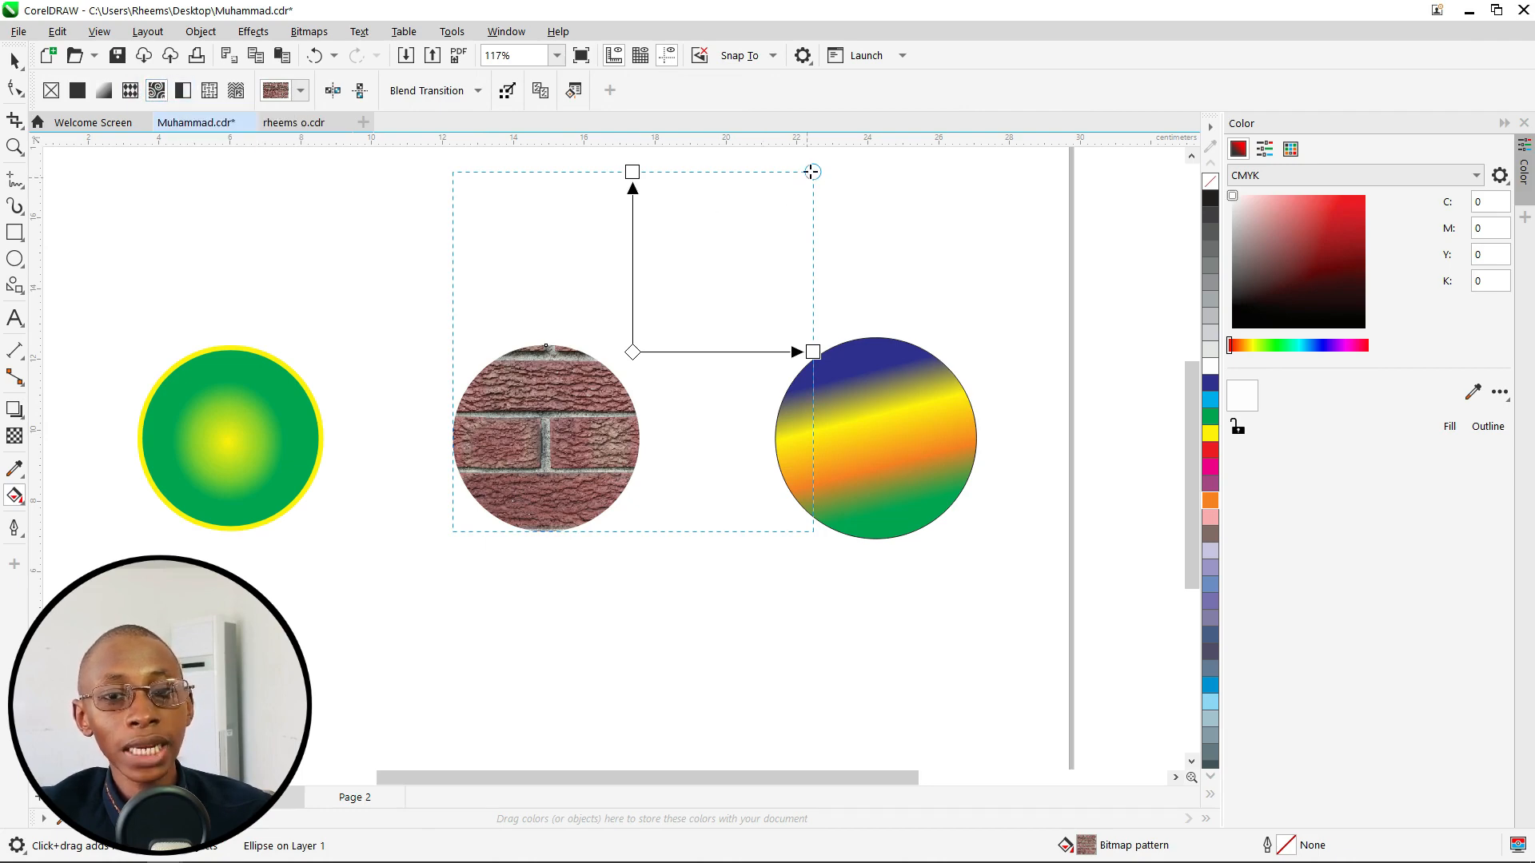
left_click_drag(813, 172, 696, 294)
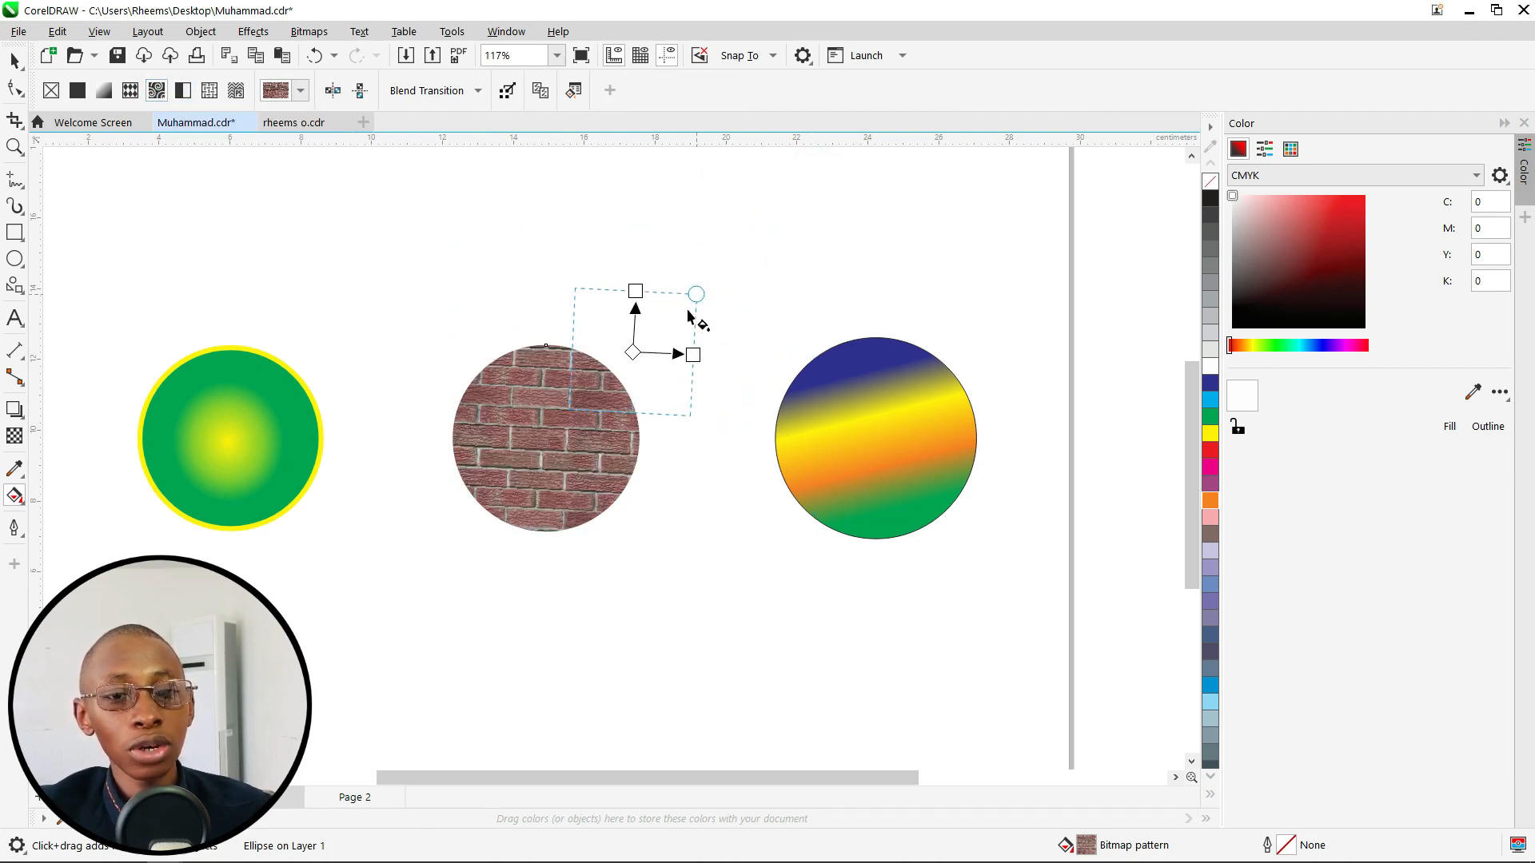
scroll(688, 316, "up", 2)
Switch the middle circle's bitmap fill to the green leaf pattern, with tiles about two thirds of the circle's width and rotated about 30° clockwise
left_click(300, 91)
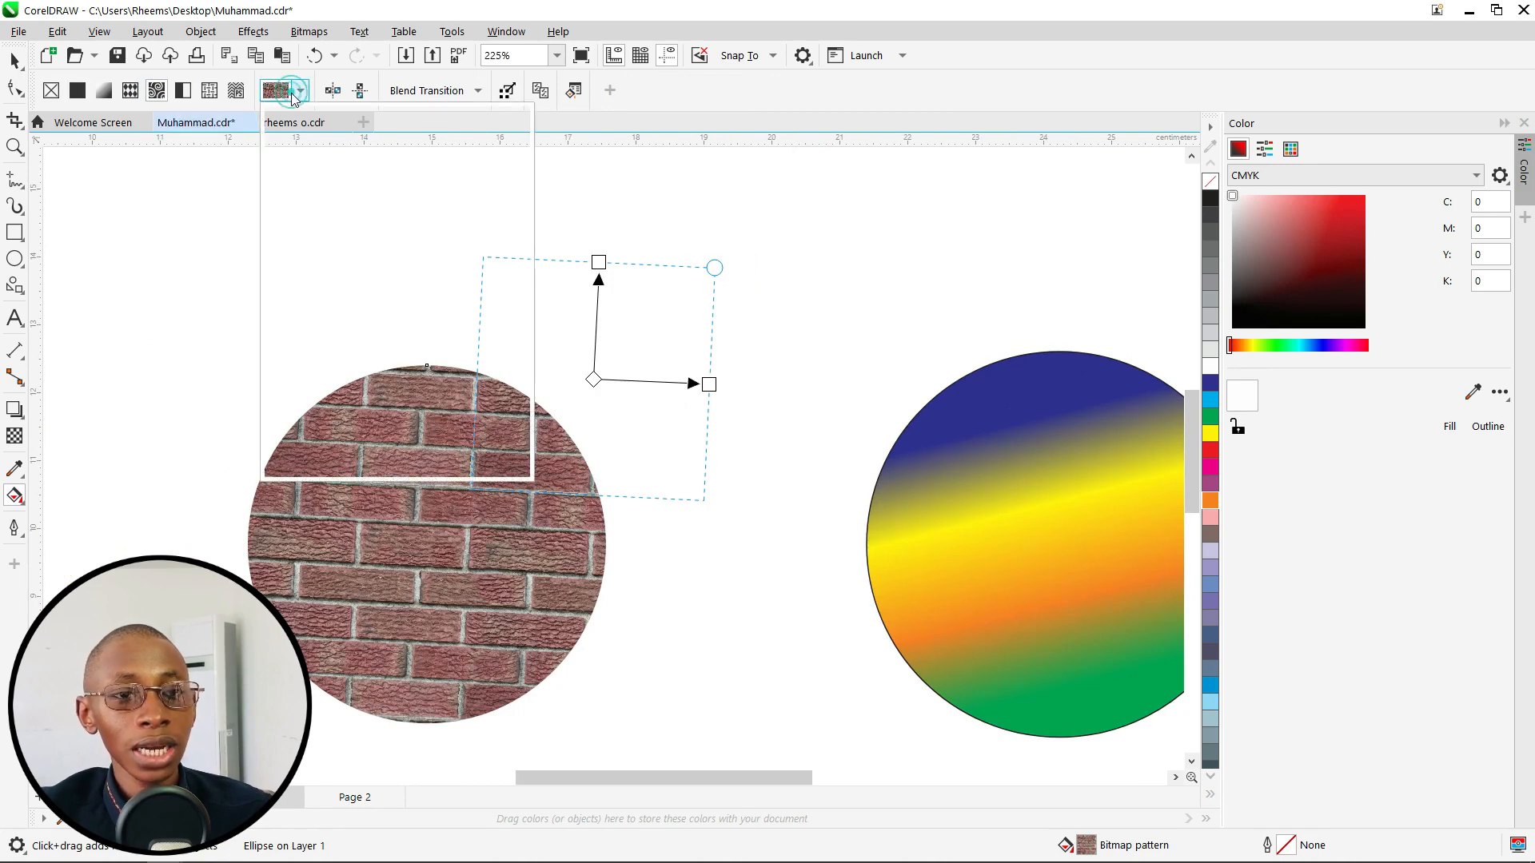
left_click(397, 254)
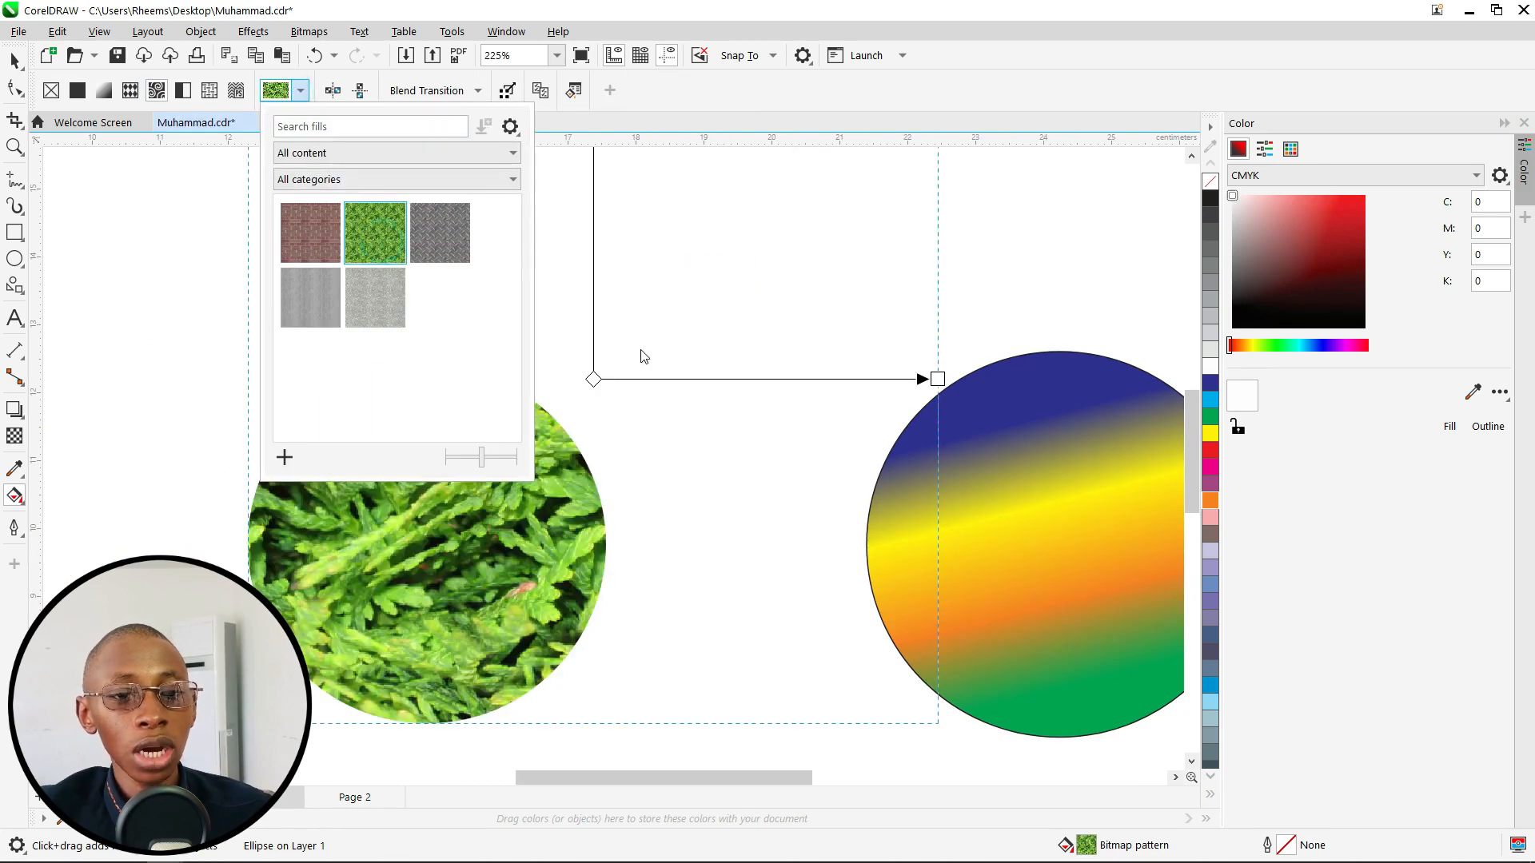
scroll(756, 336, "down", 3)
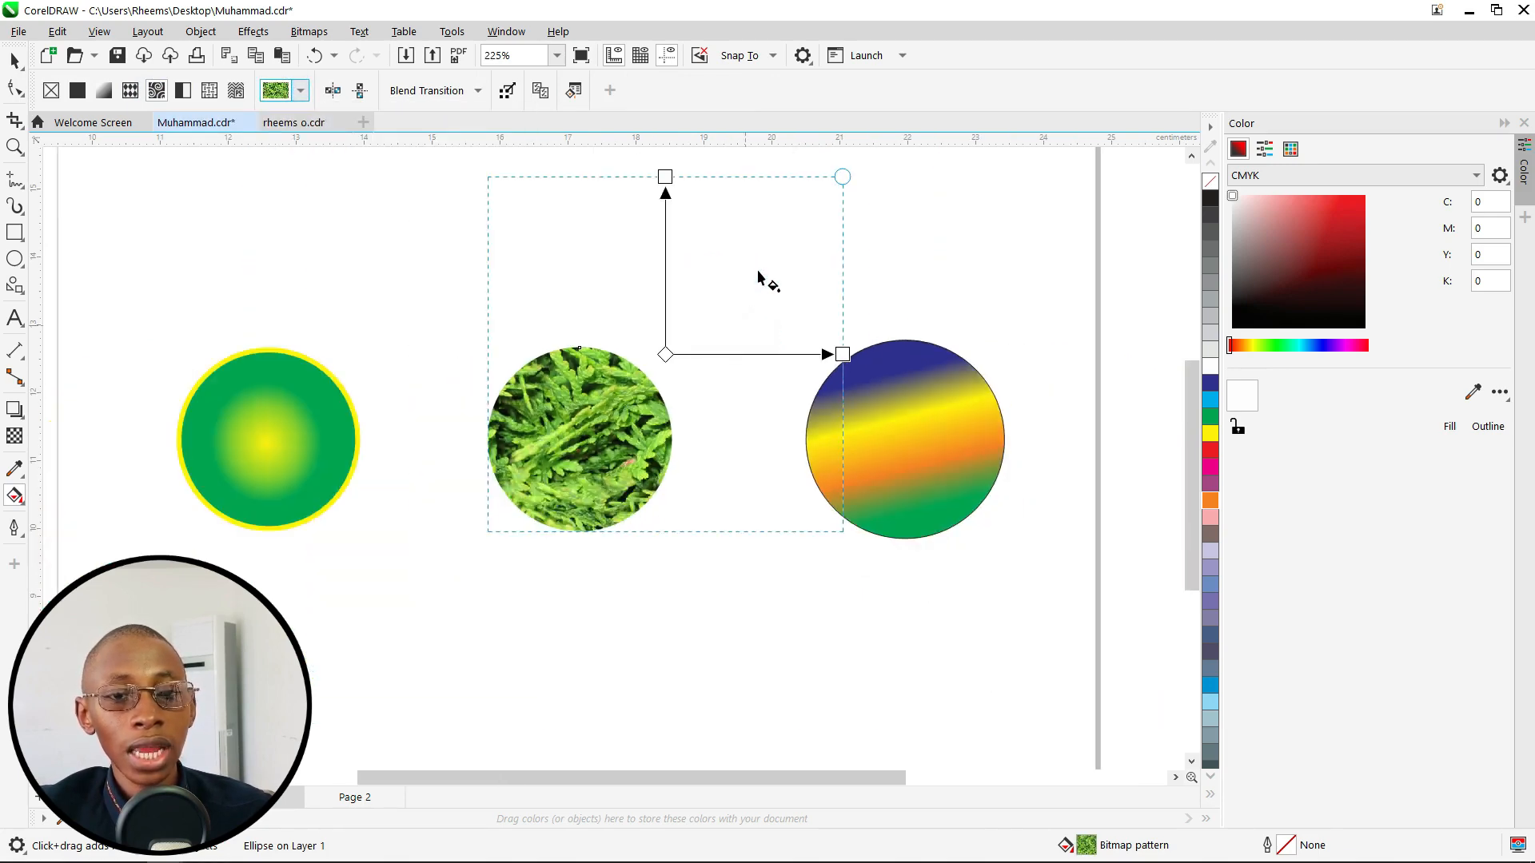
left_click_drag(858, 266, 682, 439)
scroll(682, 439, "up", 4)
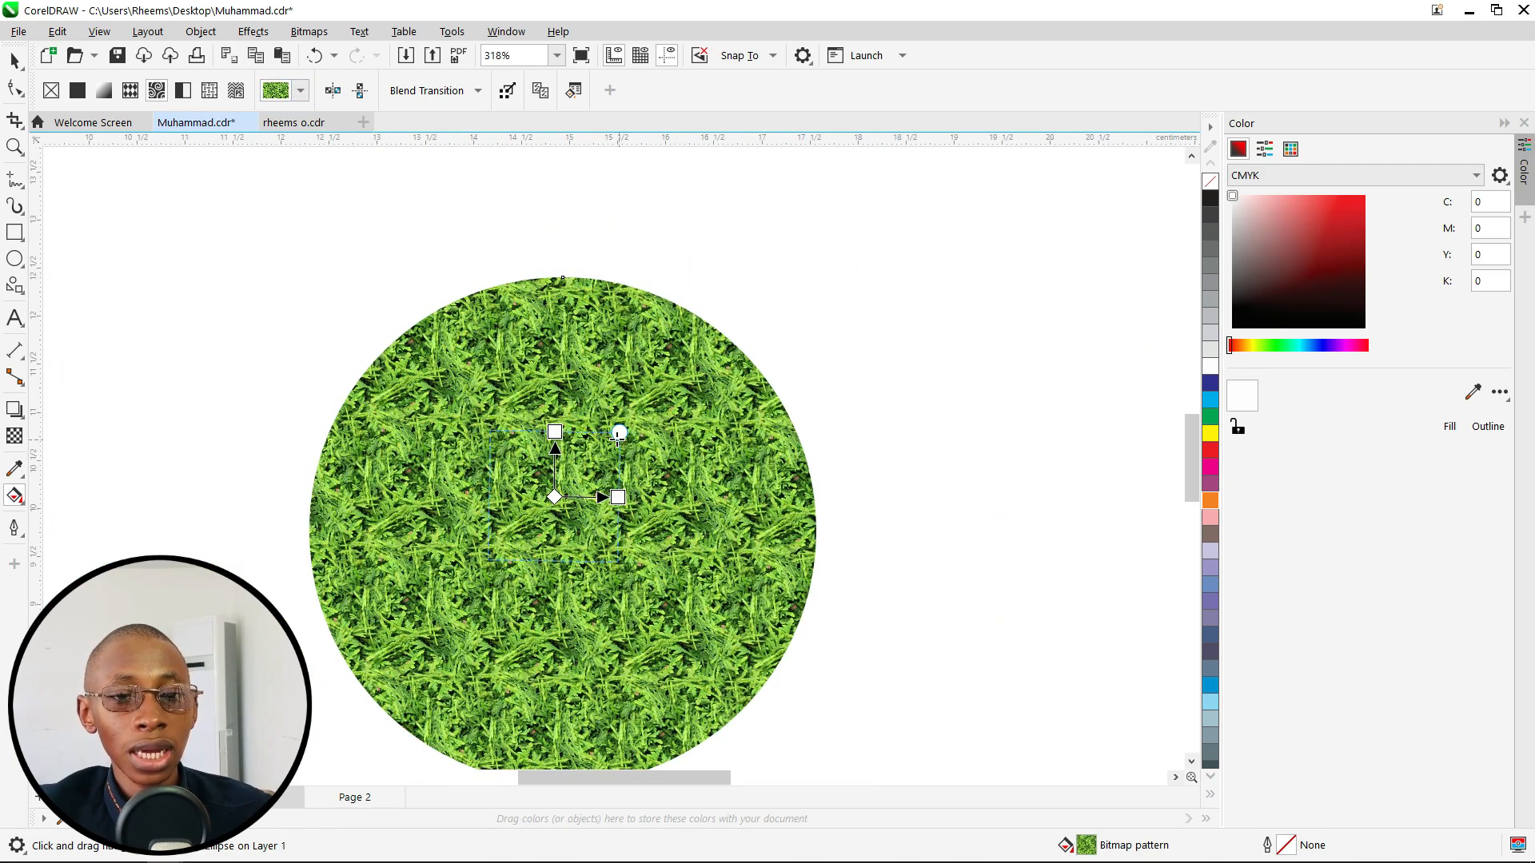
left_click_drag(738, 332, 794, 431)
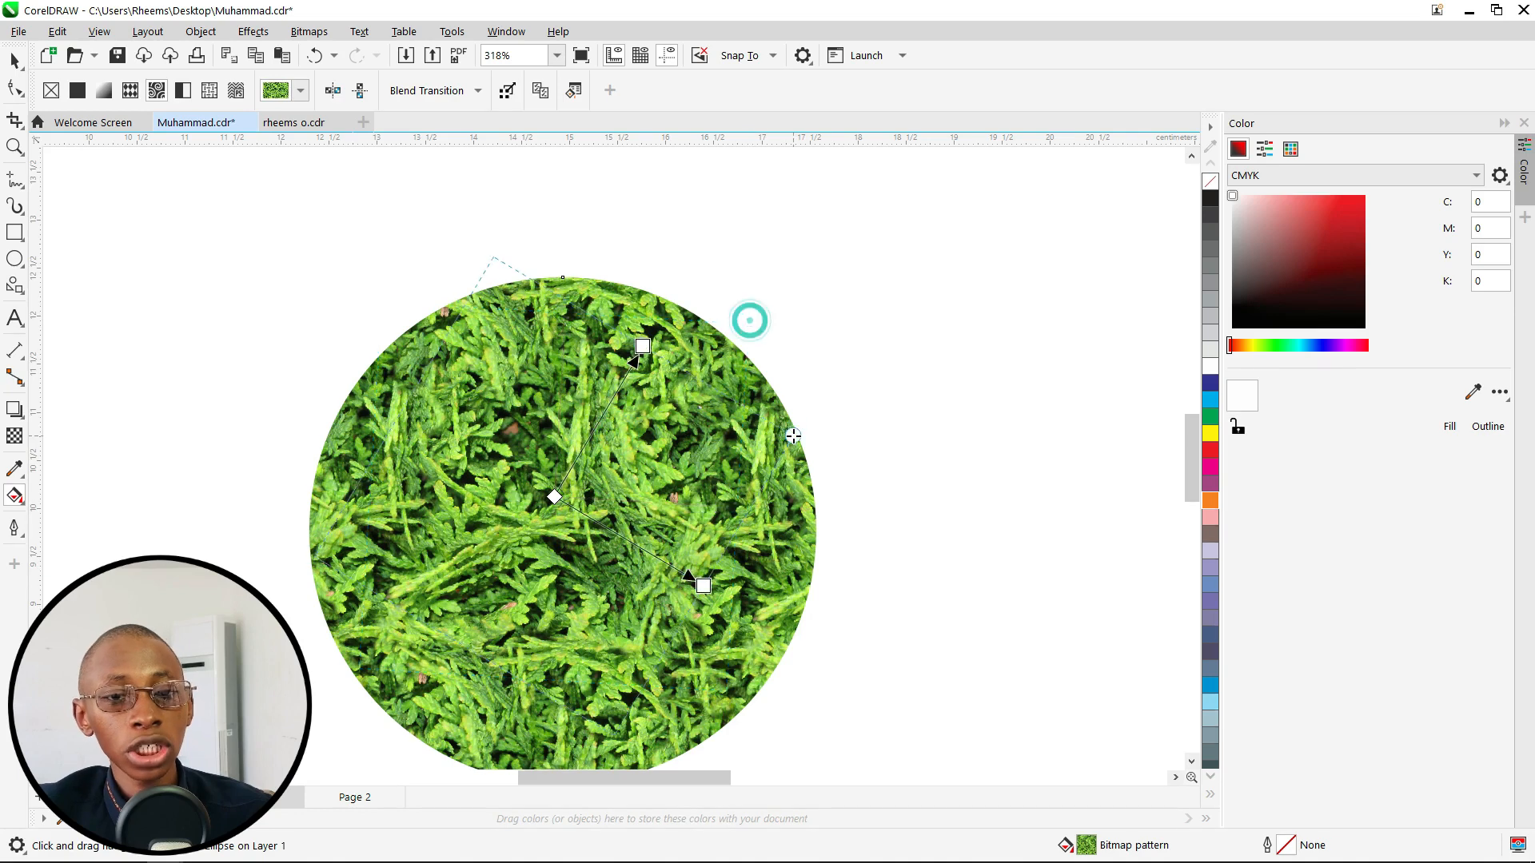
scroll(435, 319, "down", 1)
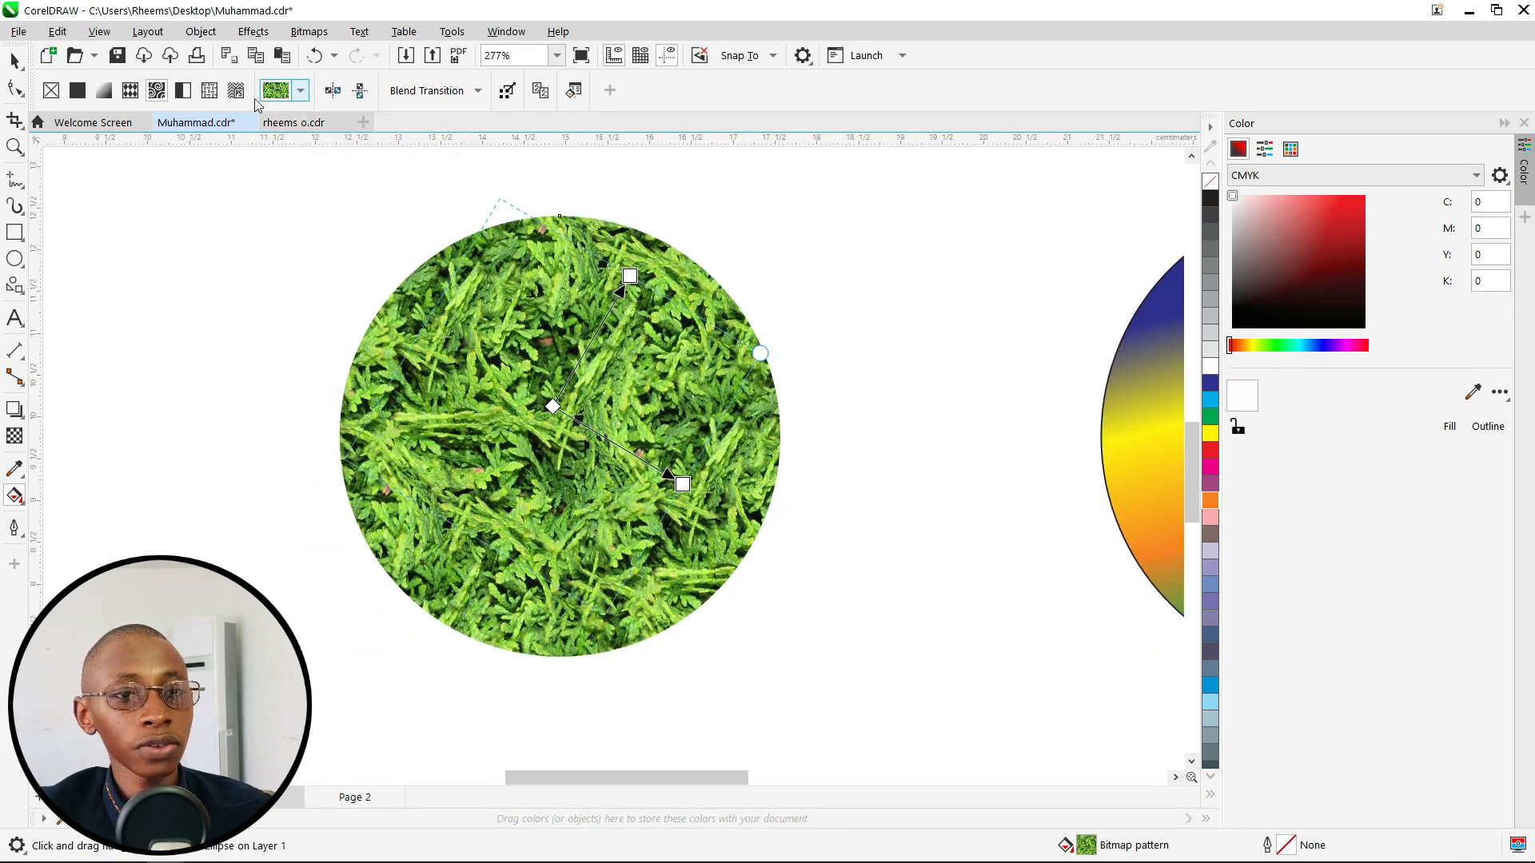